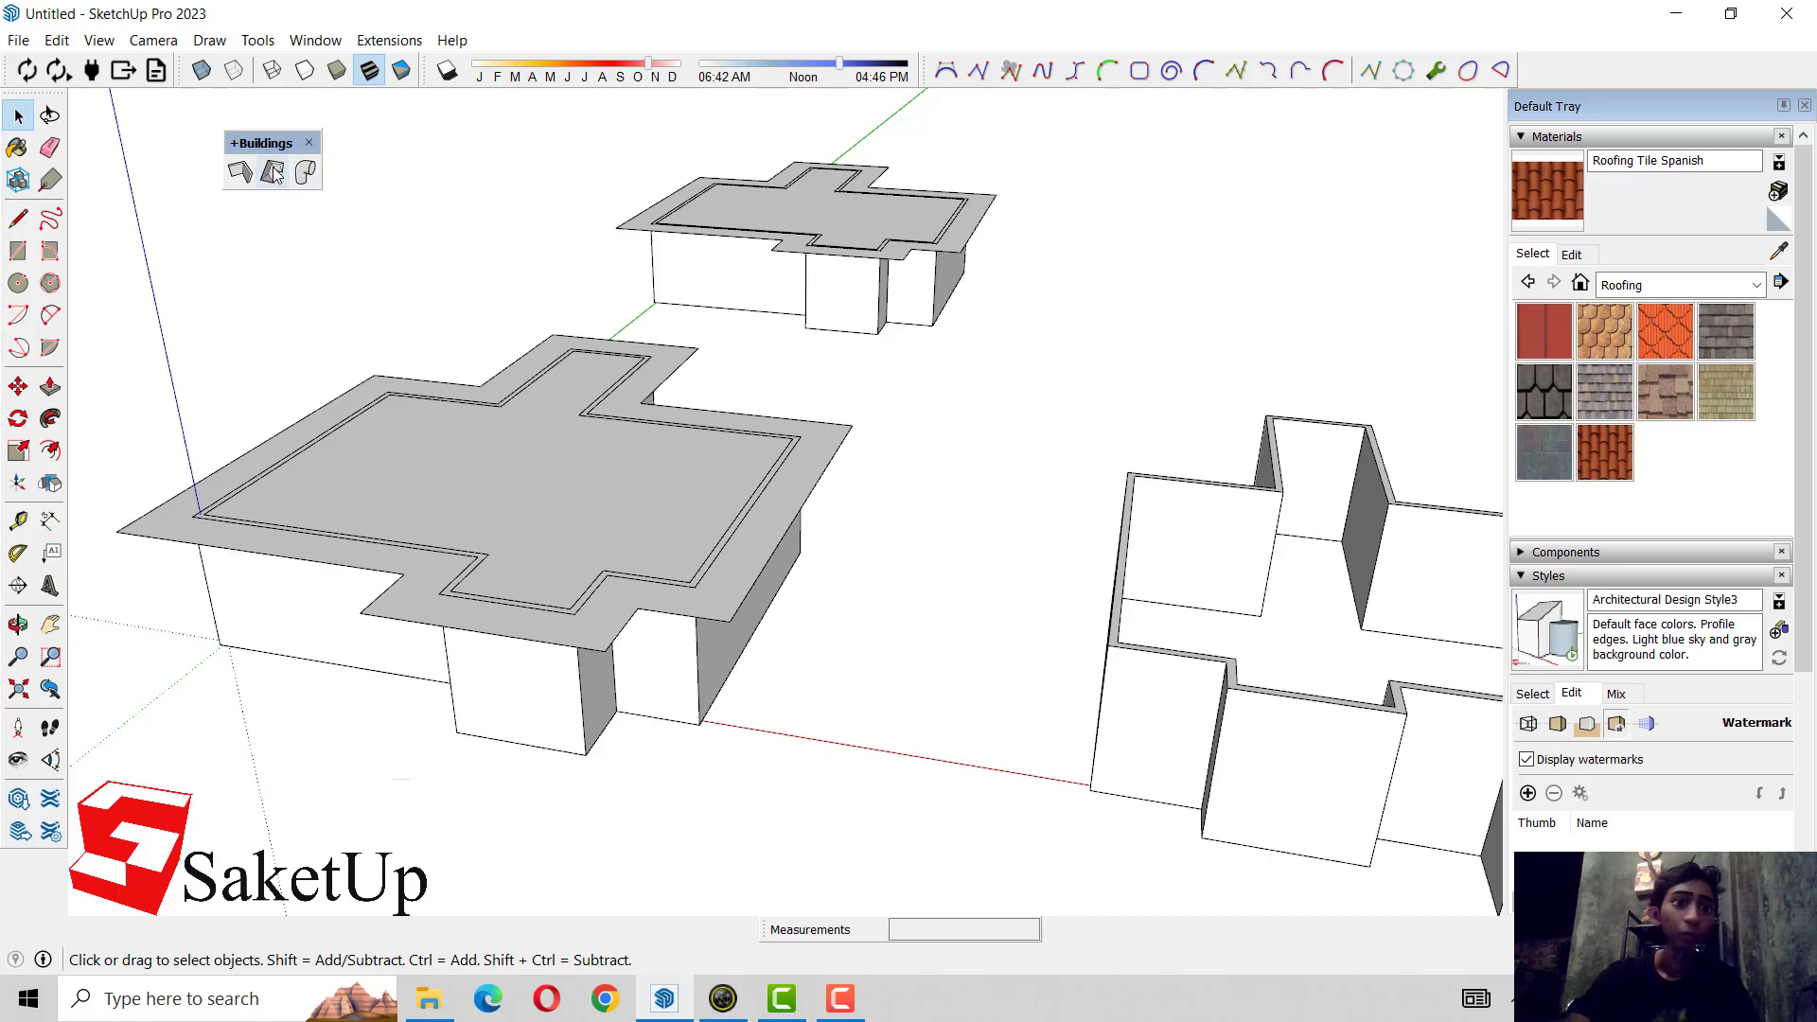
- Generate a 30° hipped roof on the front building's flat roof slab with the Buildings tool
double_click(183, 501)
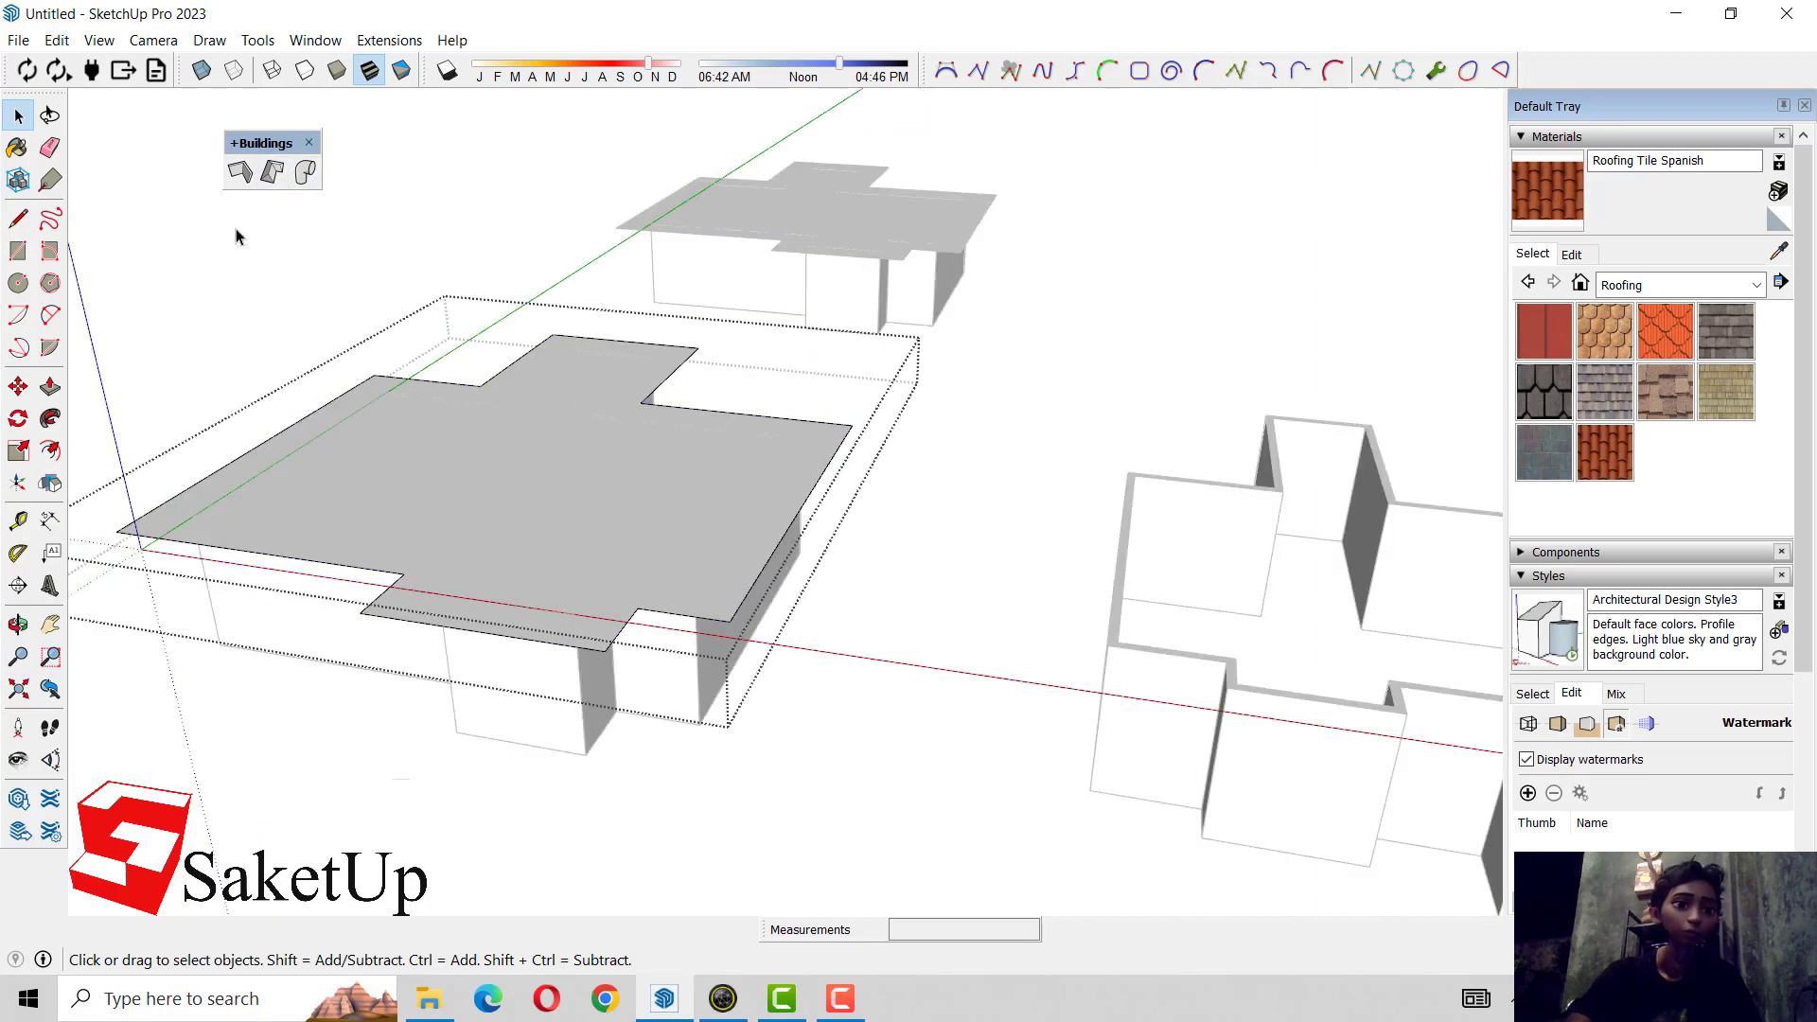
left_click(274, 173)
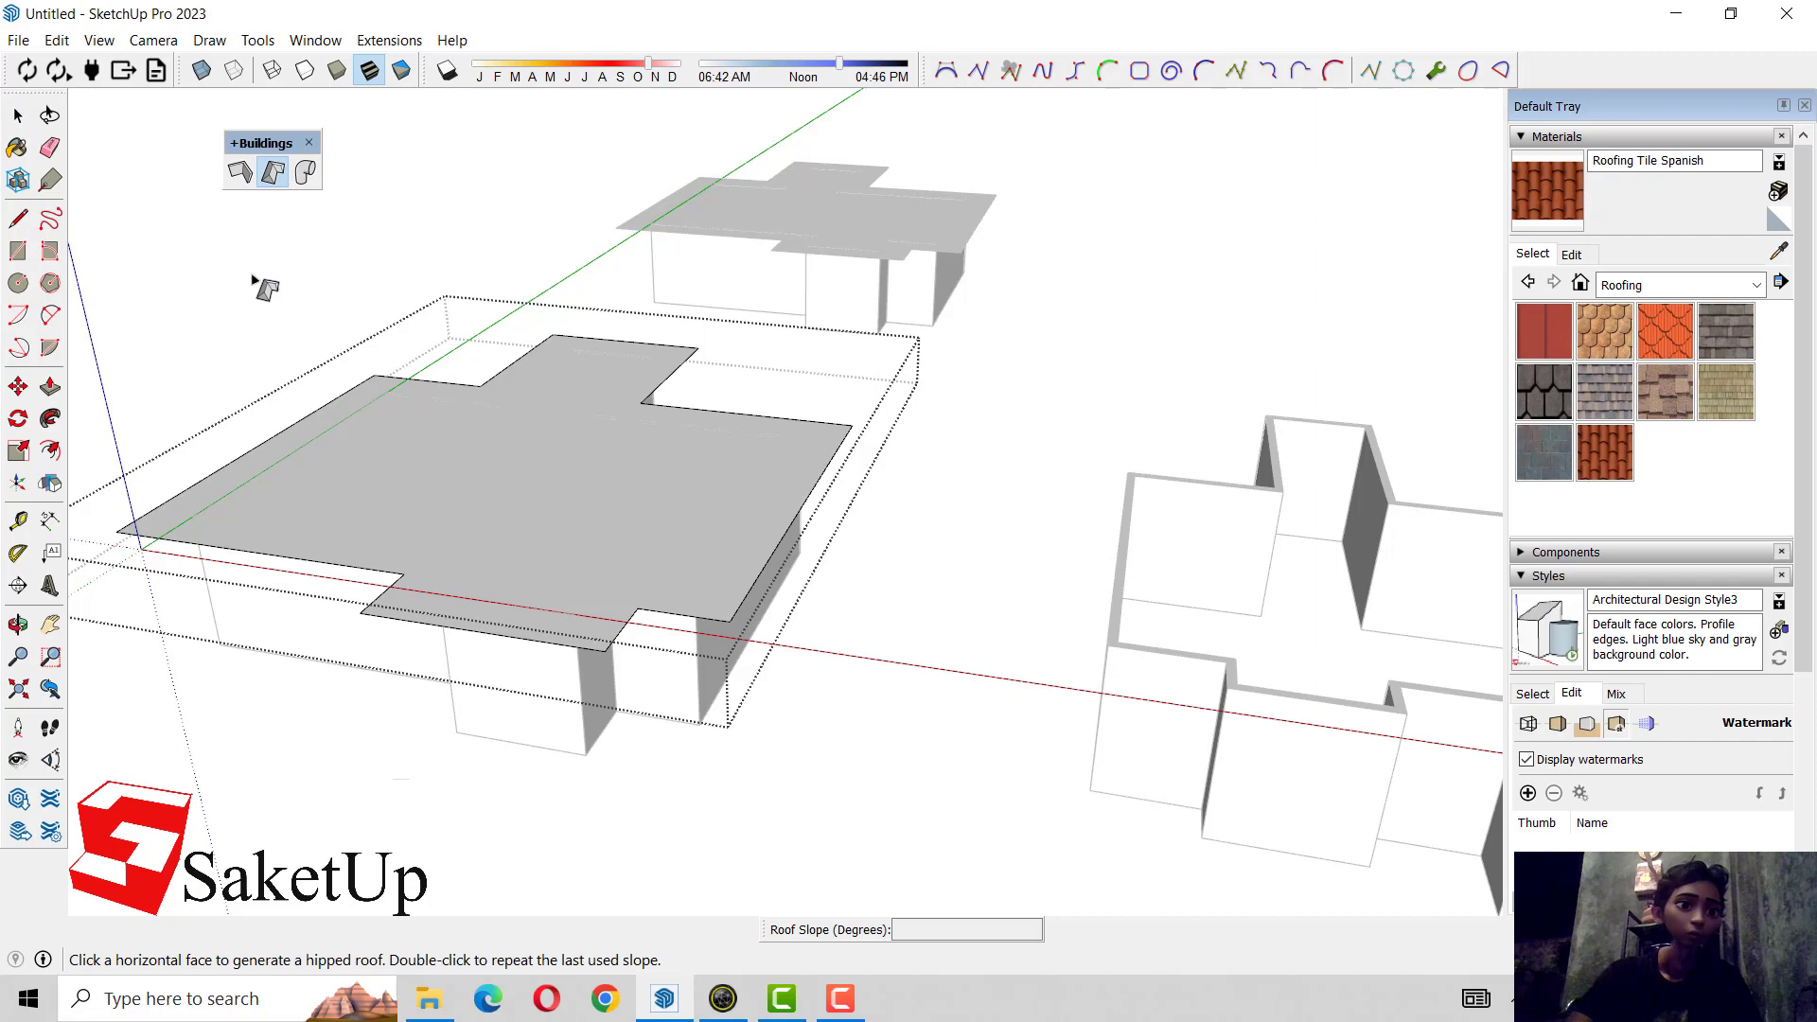
left_click(174, 506)
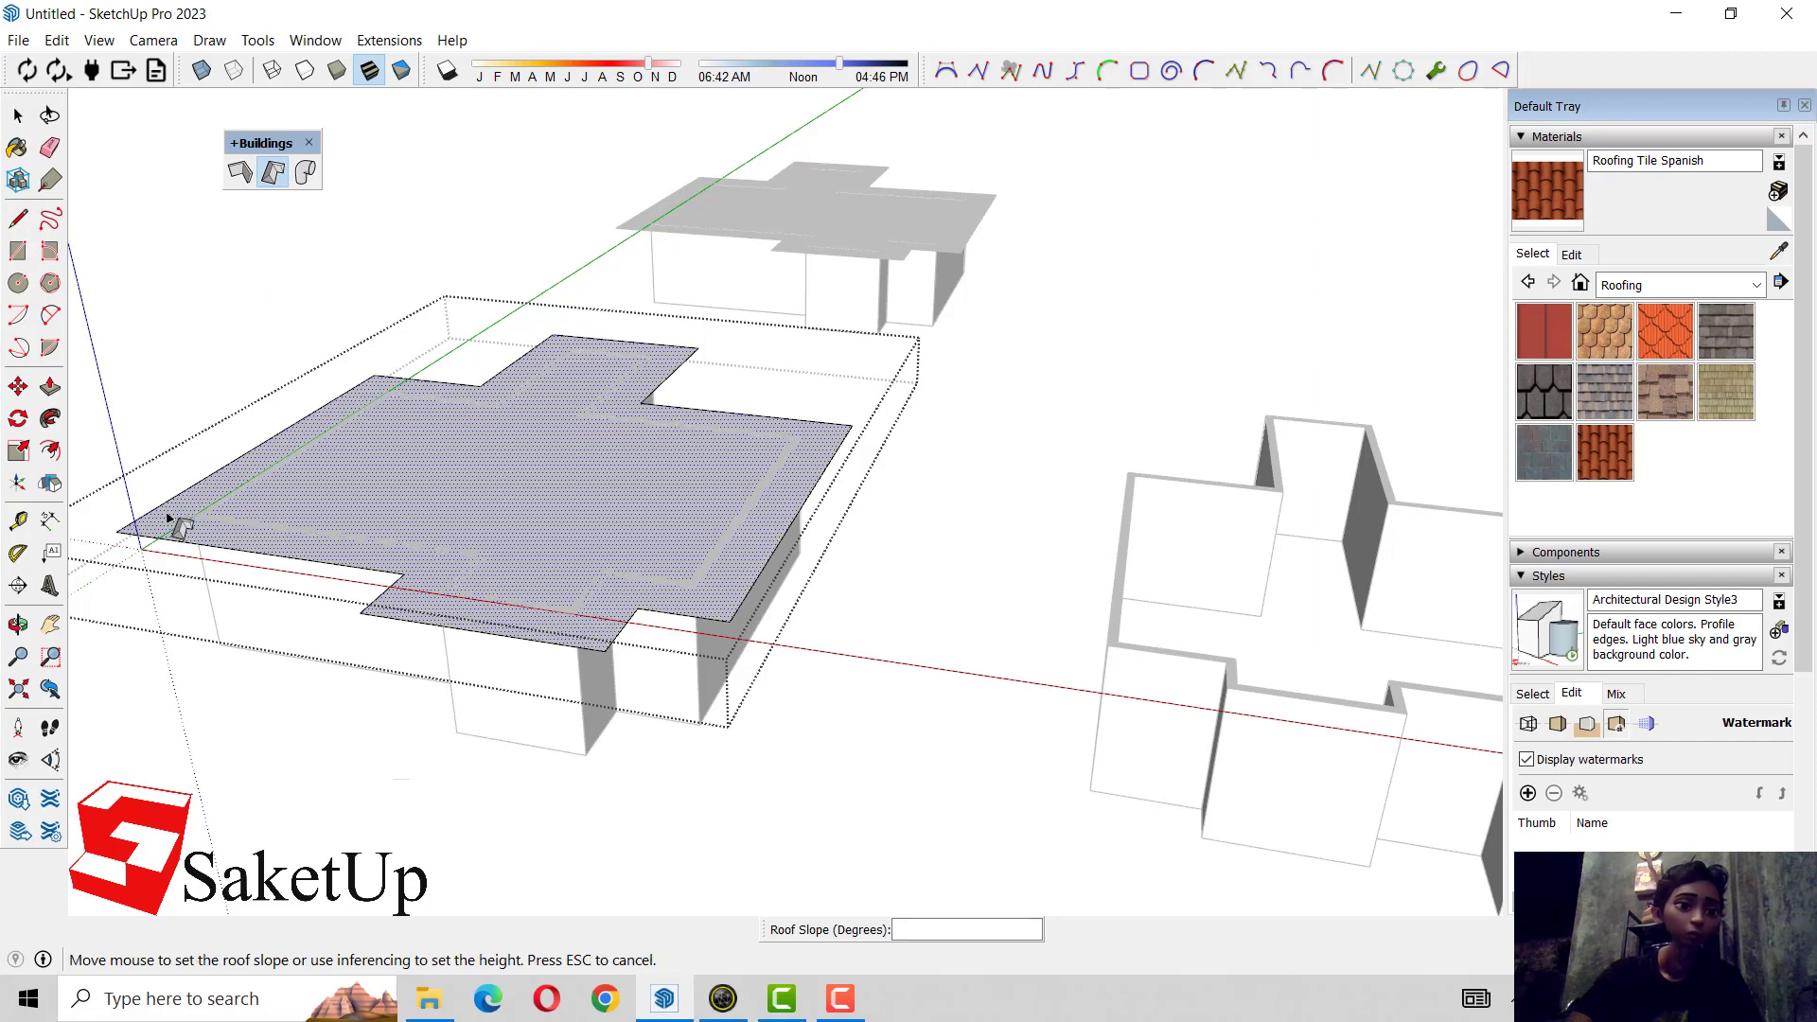
left_click(187, 349)
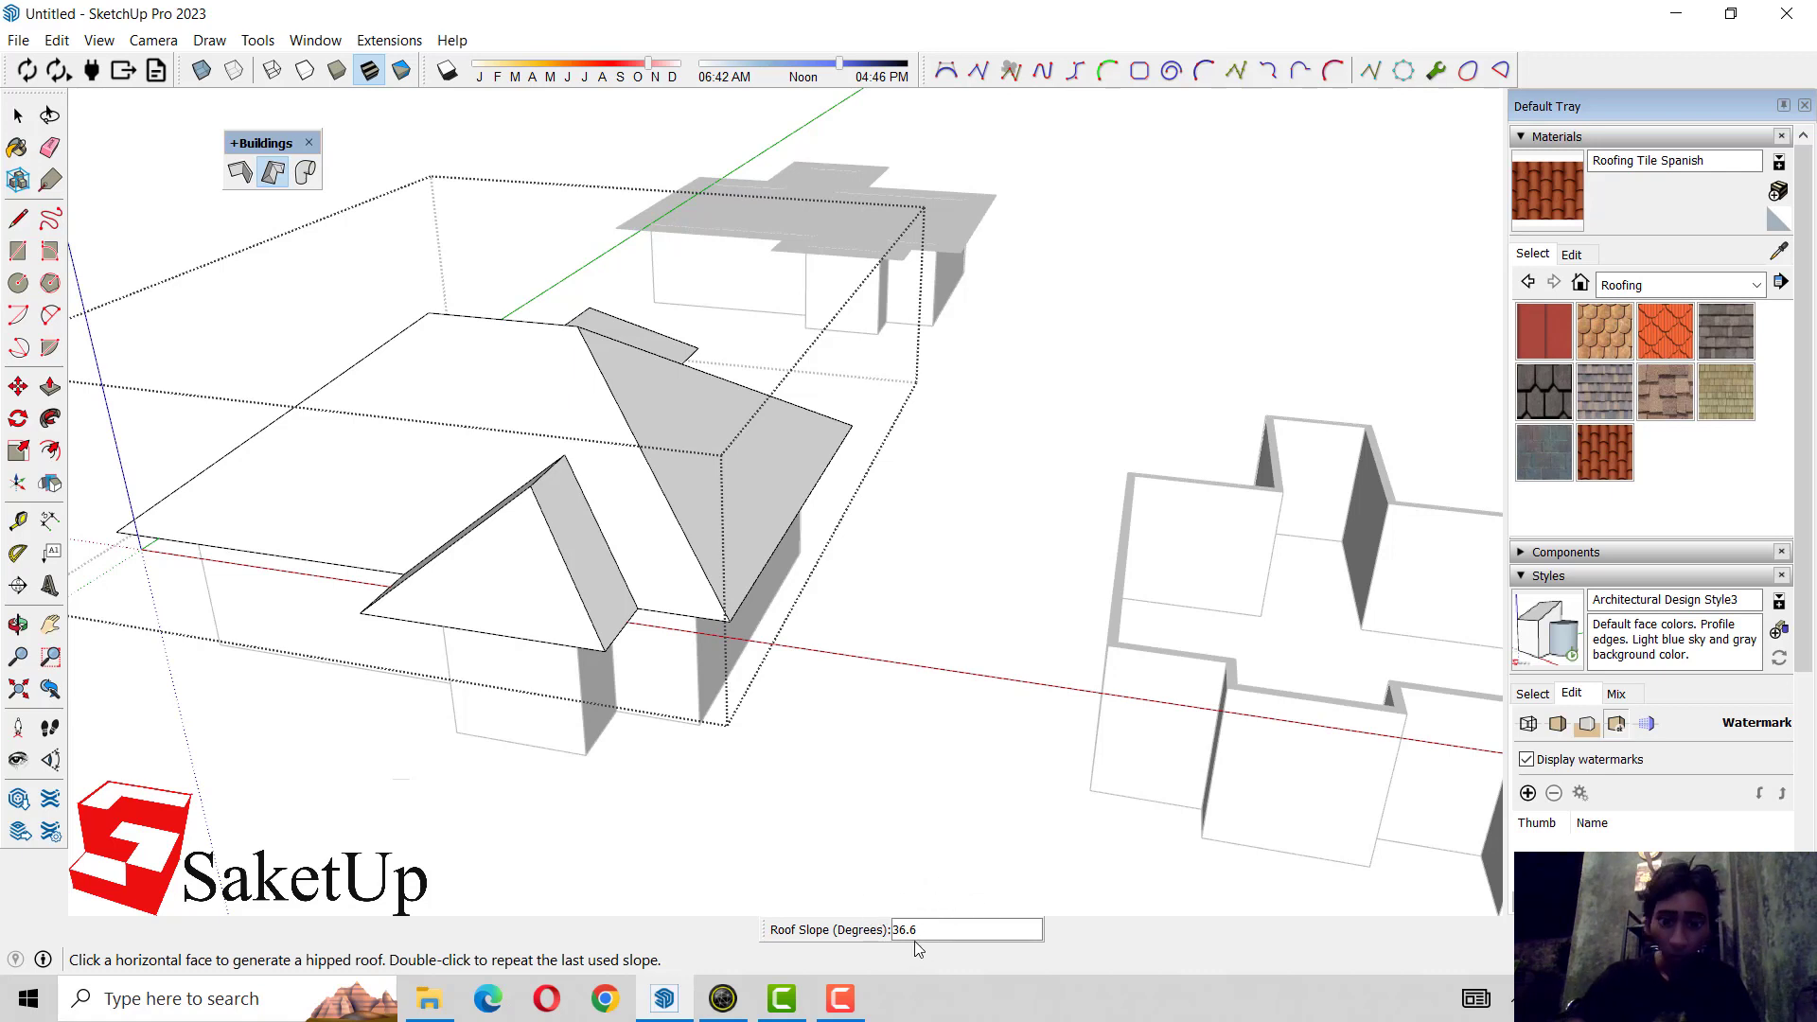
type("30")
key("Return")
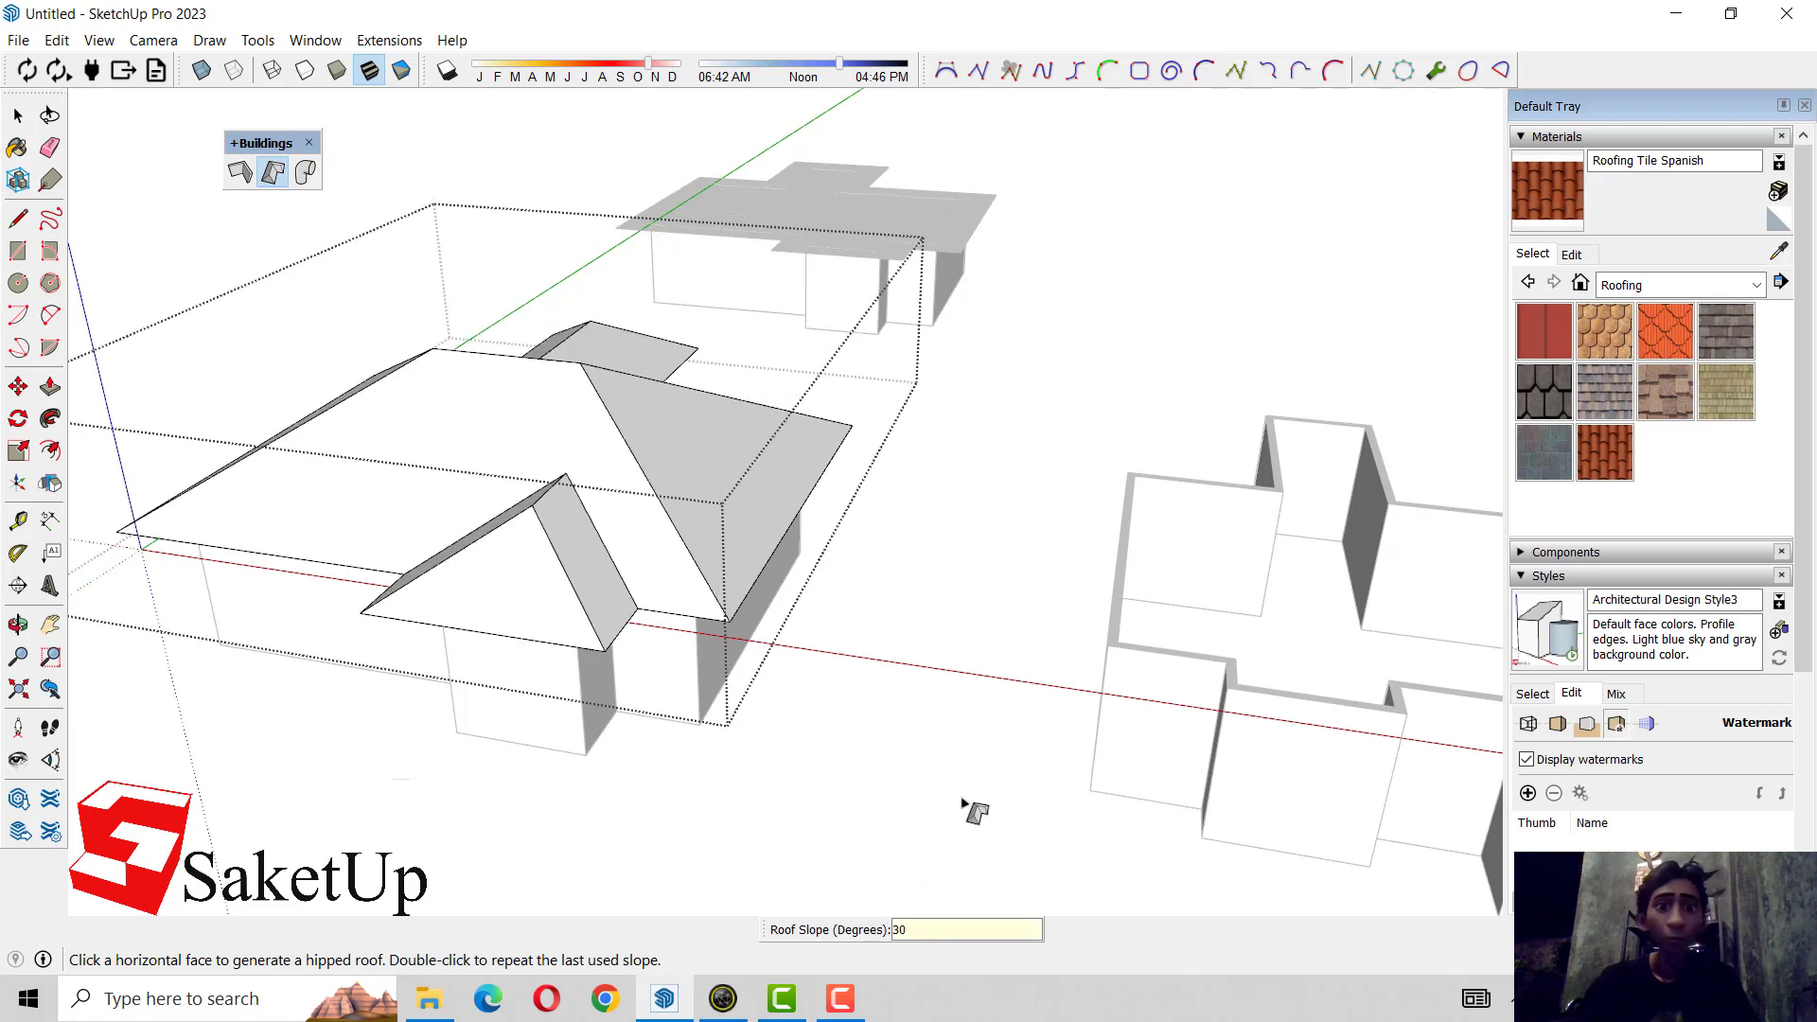
key("space")
middle_click_drag(1035, 548, 961, 341)
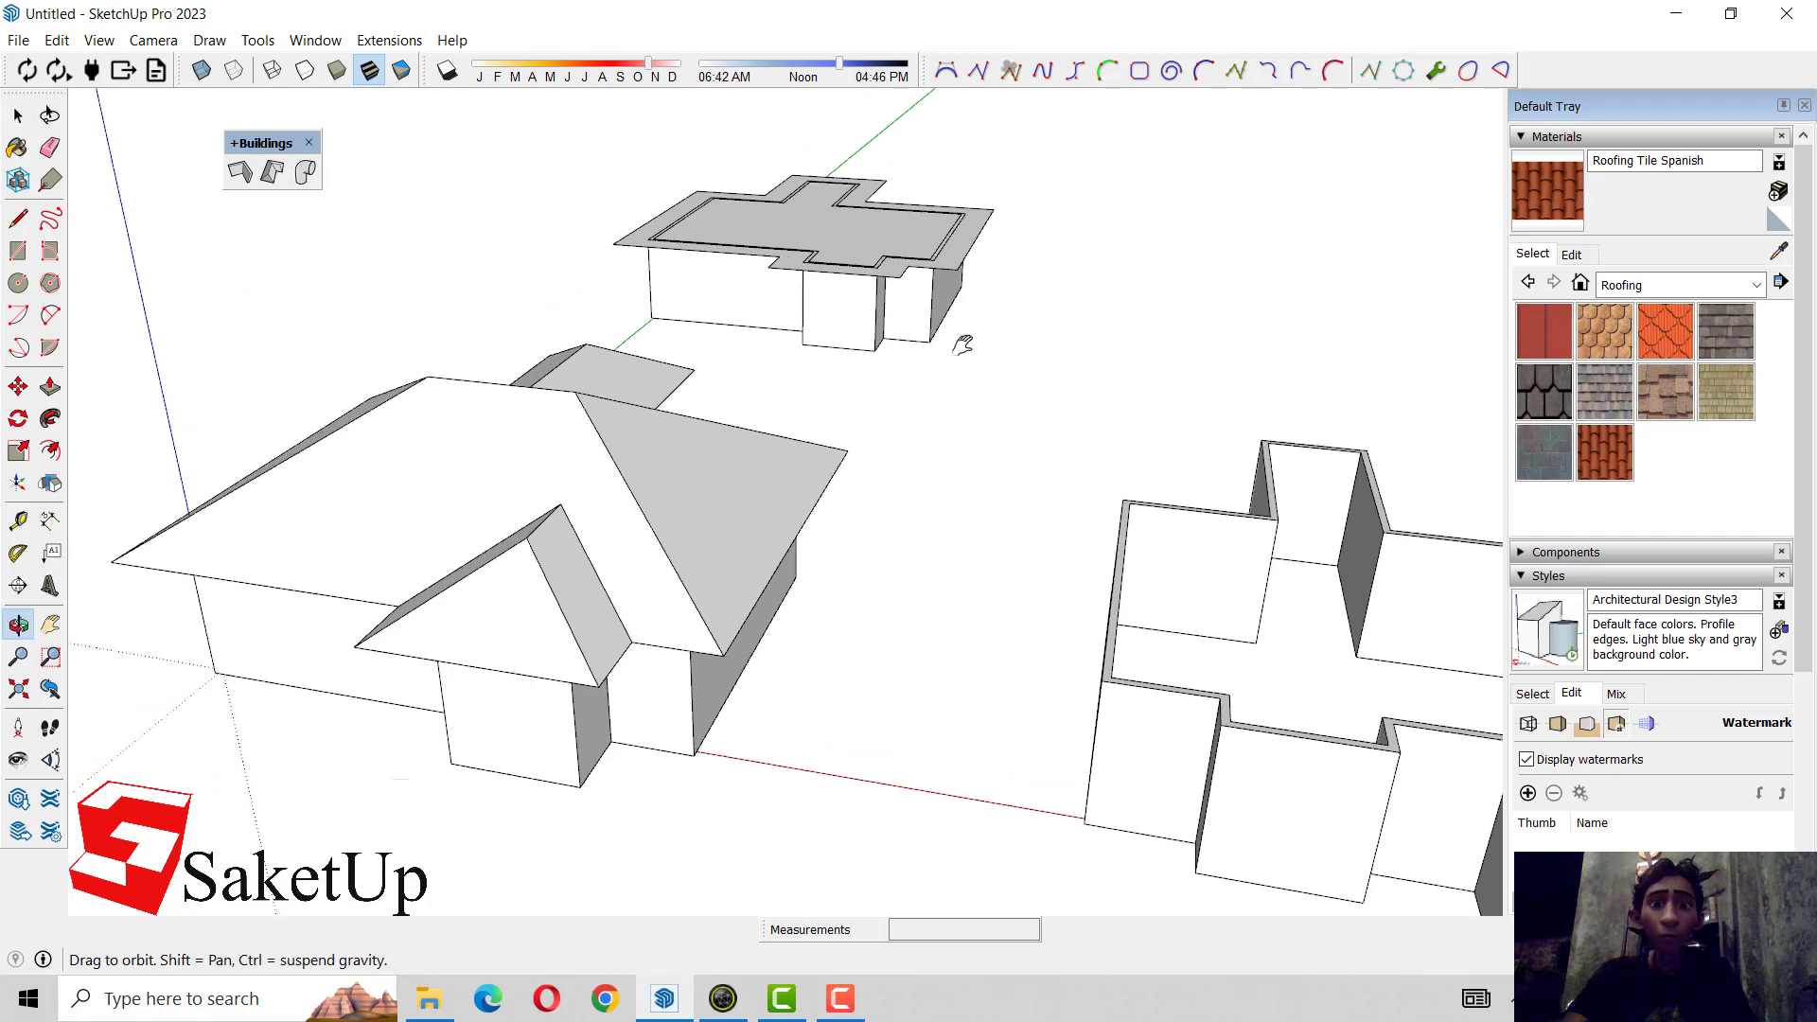
scroll(922, 405, "up", 3)
- Paint the rear building's roof slab face with Roofing Tile Spanish
double_click(924, 288)
left_click(923, 288)
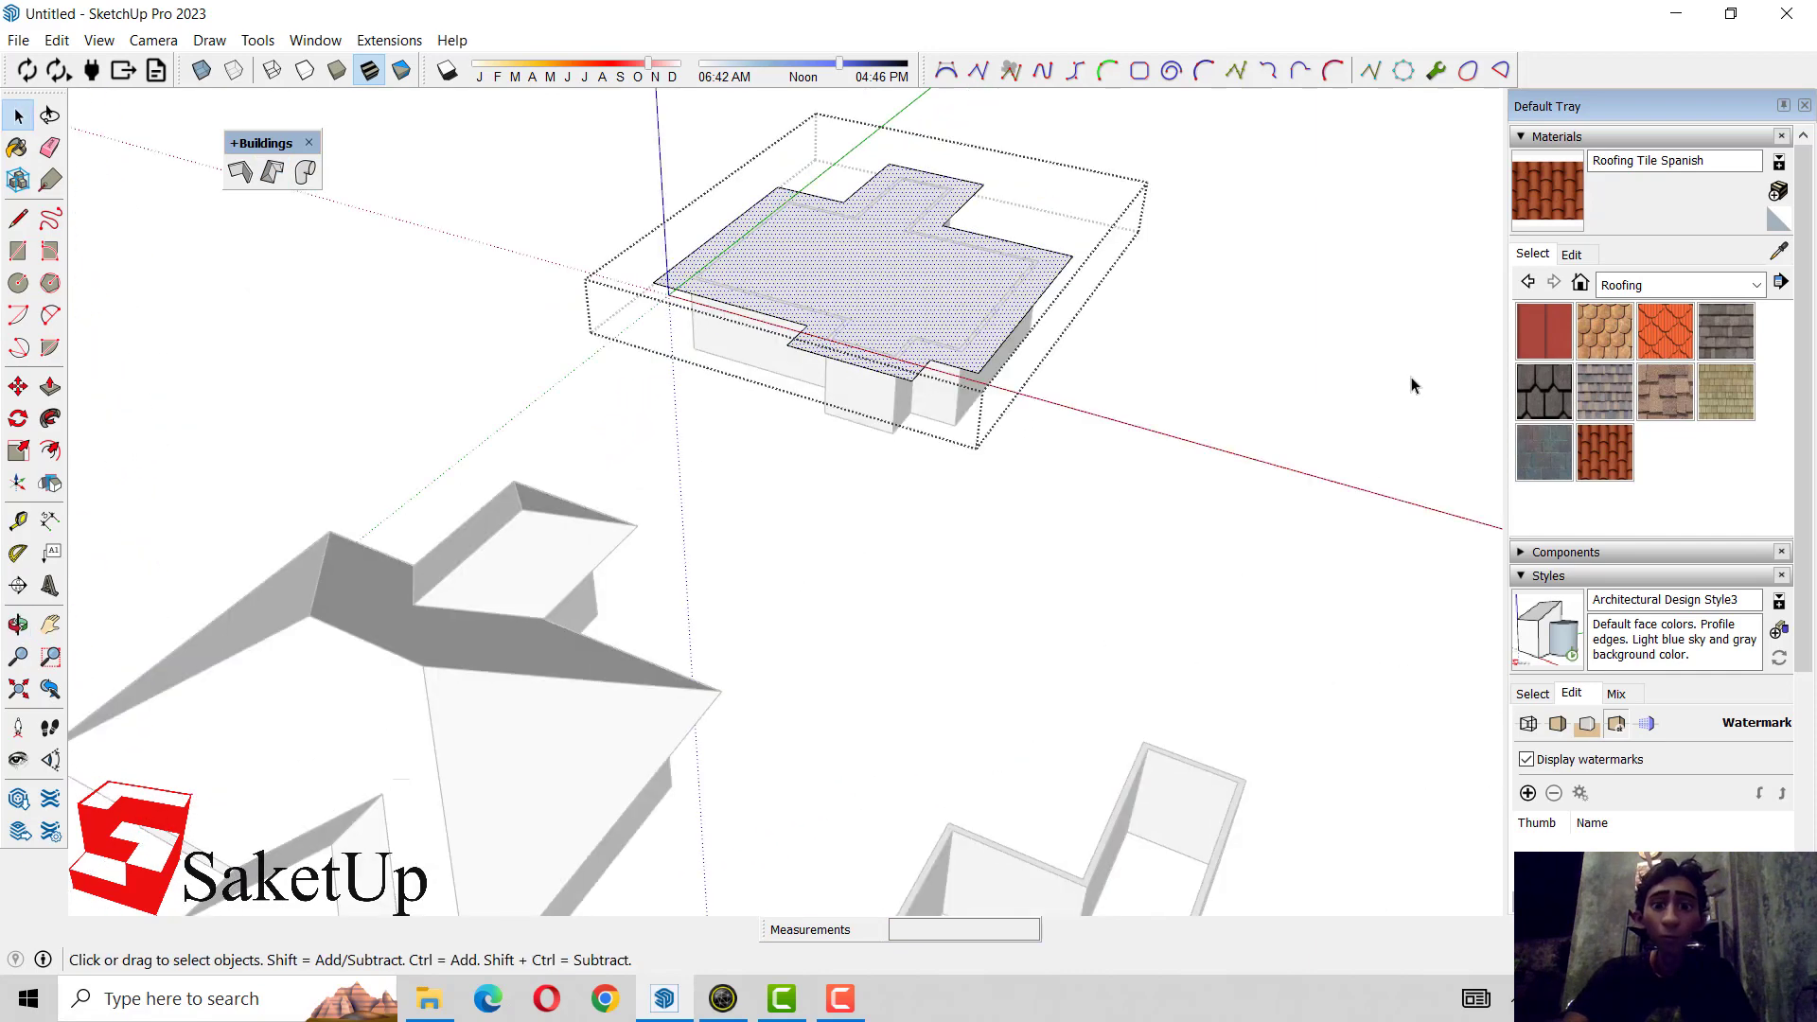
left_click(1593, 453)
left_click(911, 341)
key("space")
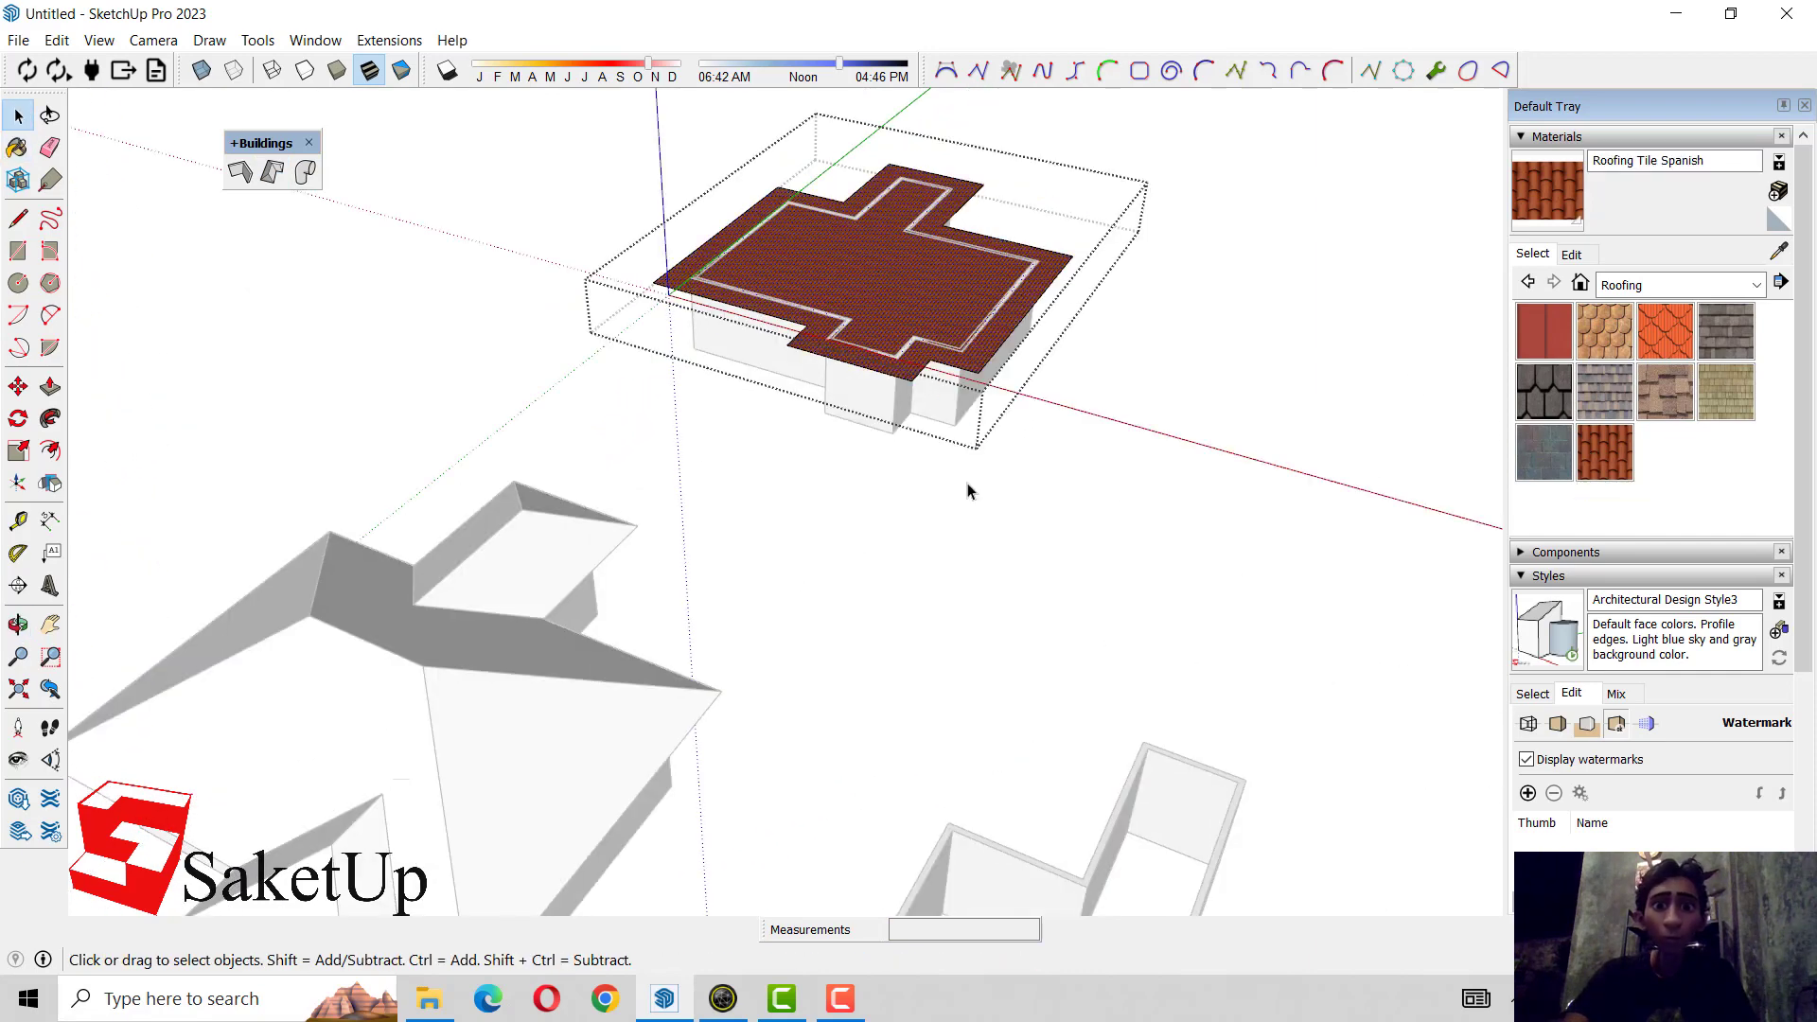
- Generate a hipped roof over the rear building's tiled face
left_click(274, 173)
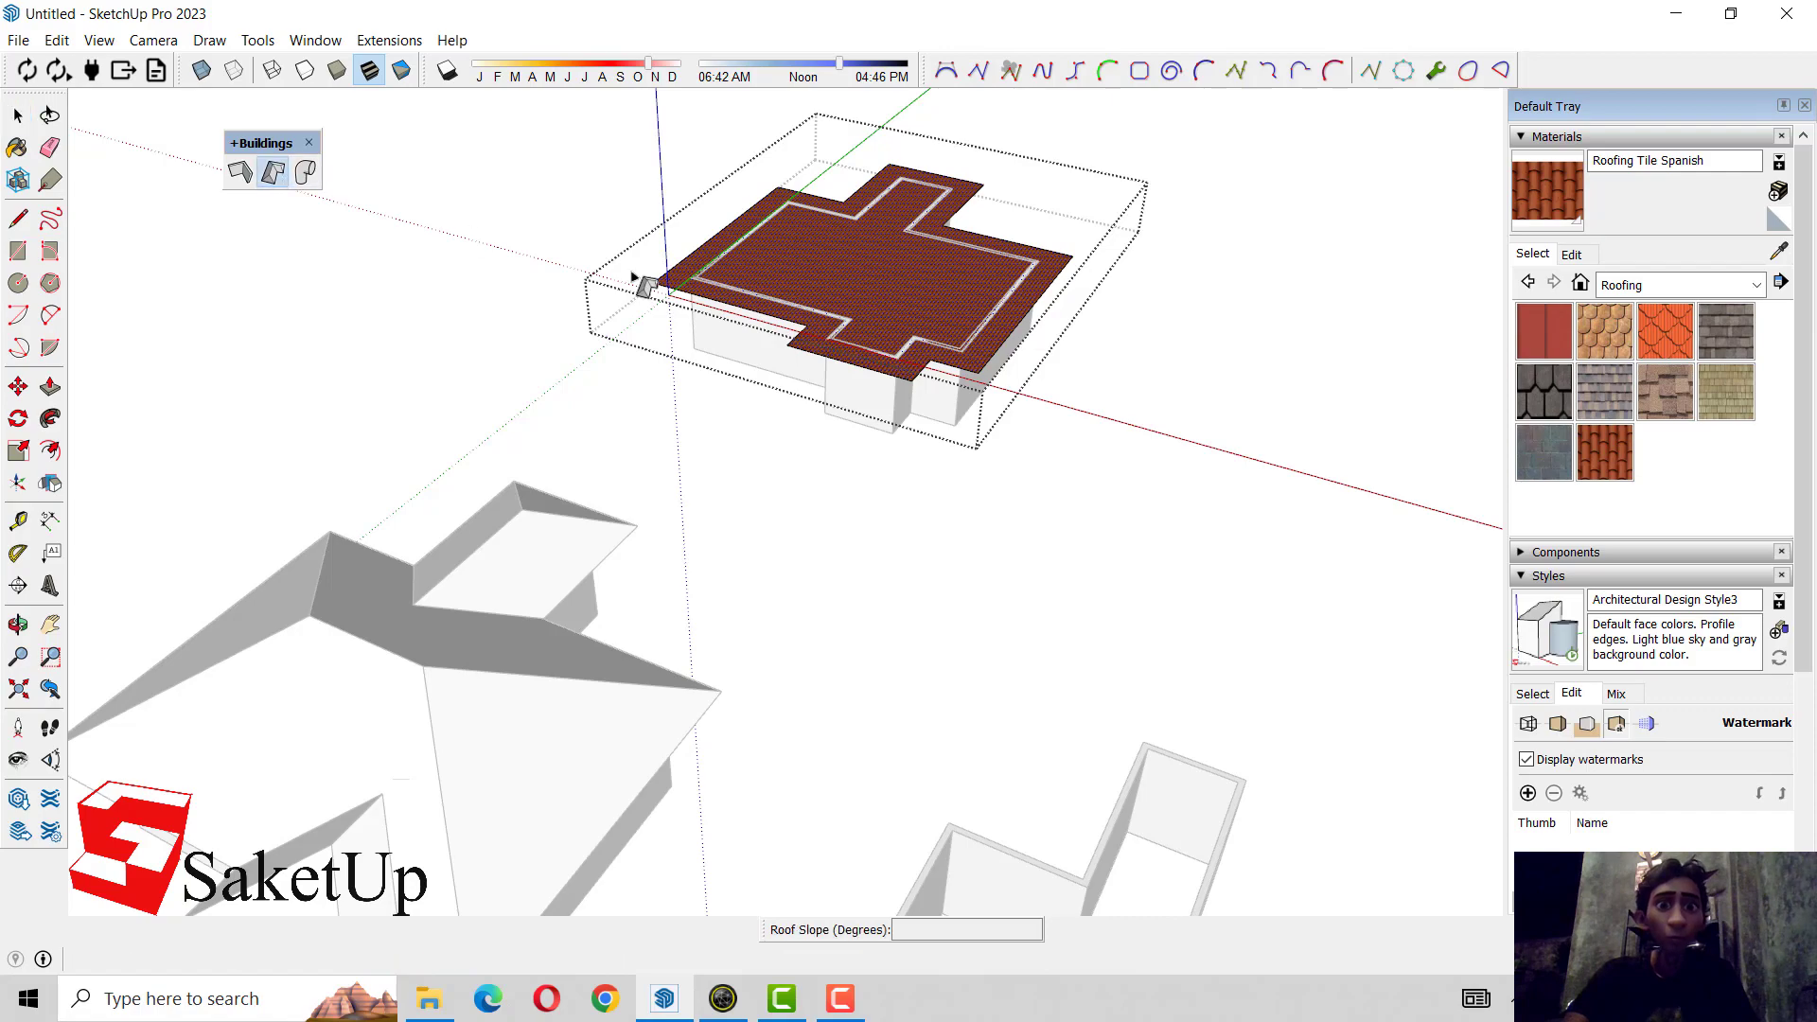
left_click(913, 283)
left_click(1065, 521)
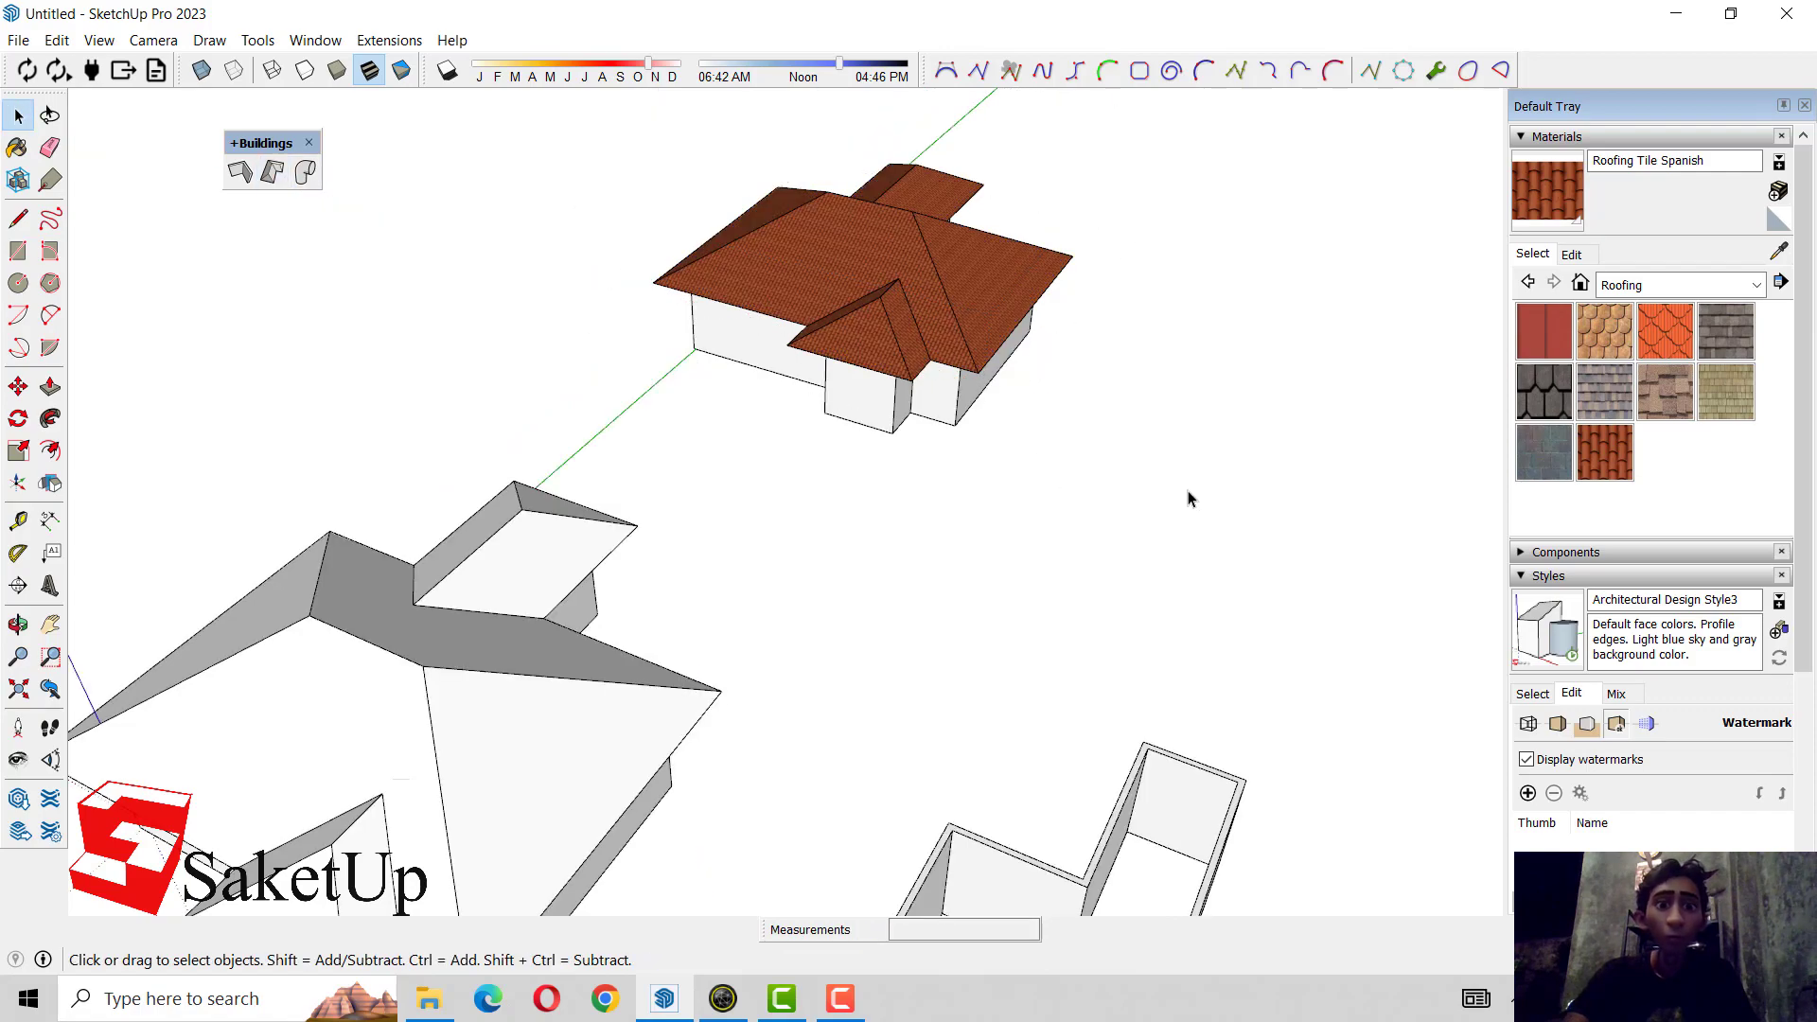
mouse_move(1188, 494)
middle_mouse_down()
mouse_move(941, 446)
mouse_move(312, 386)
mouse_move(1370, 373)
mouse_move(862, 229)
mouse_move(815, 275)
mouse_move(809, 228)
middle_mouse_up()
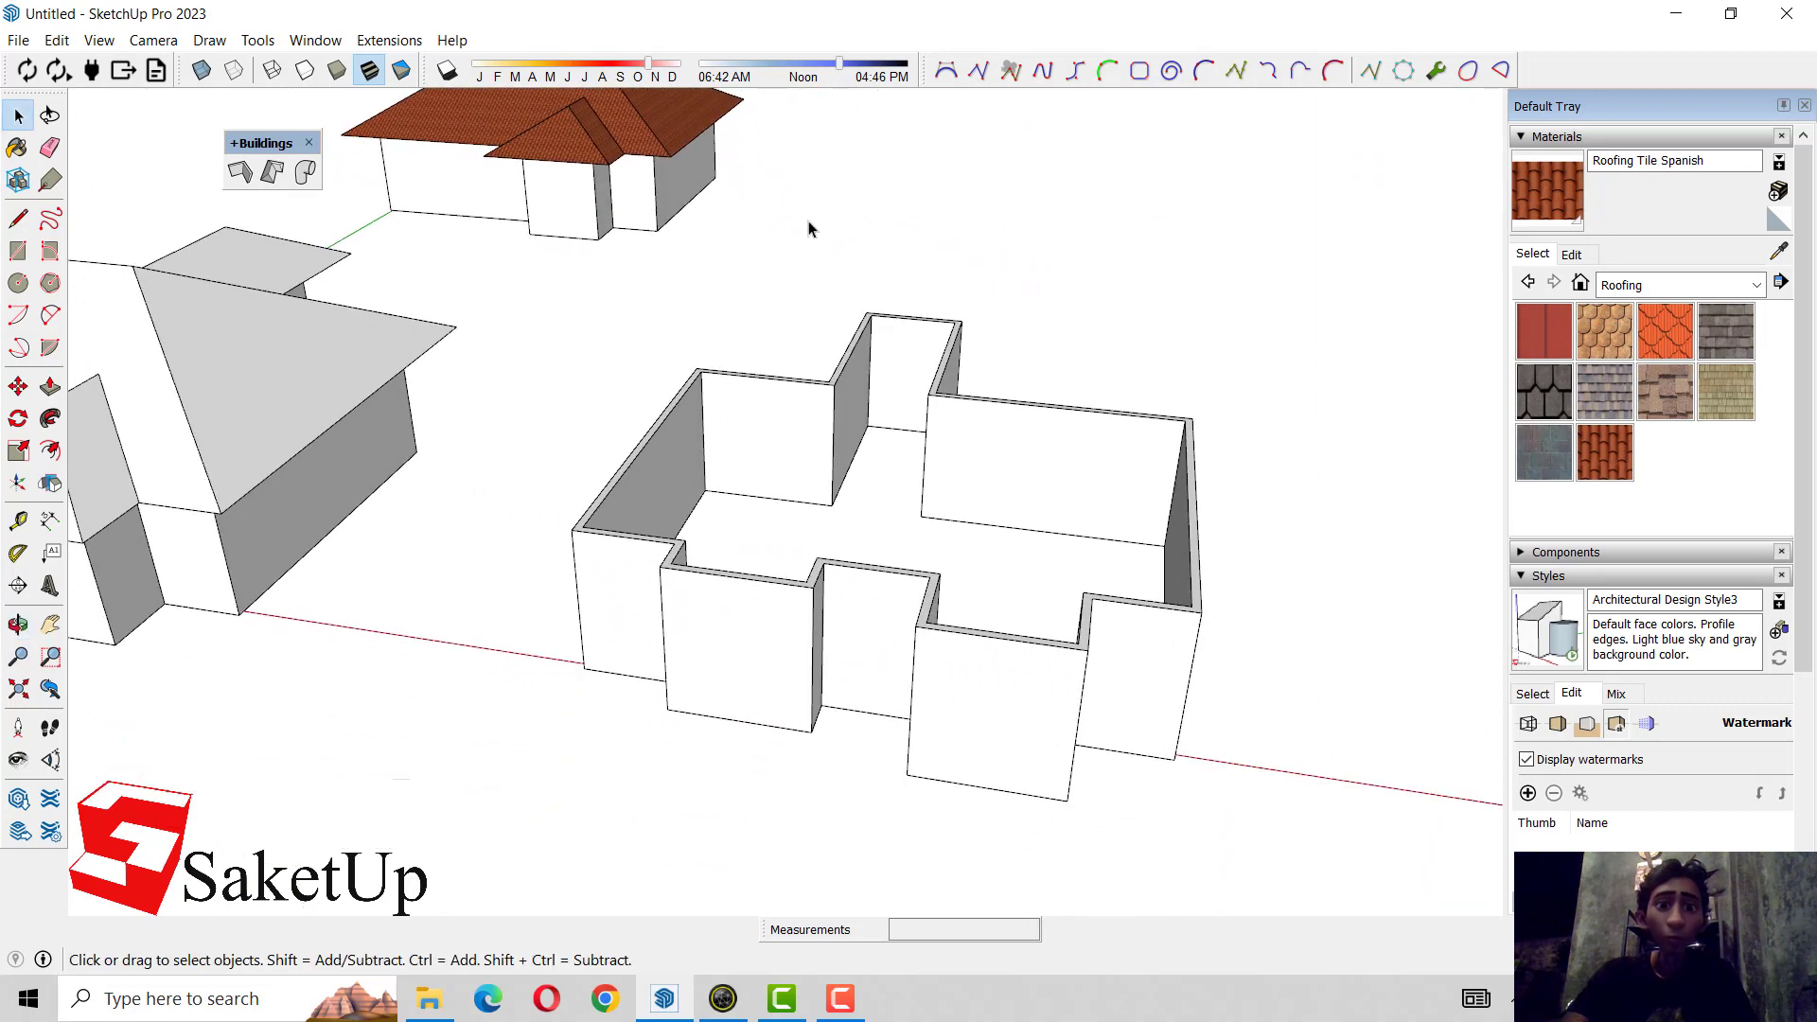
- Offset the walled building's wall top outward by 50 to form a ledge
left_click(588, 521)
scroll(588, 520, "up", 2)
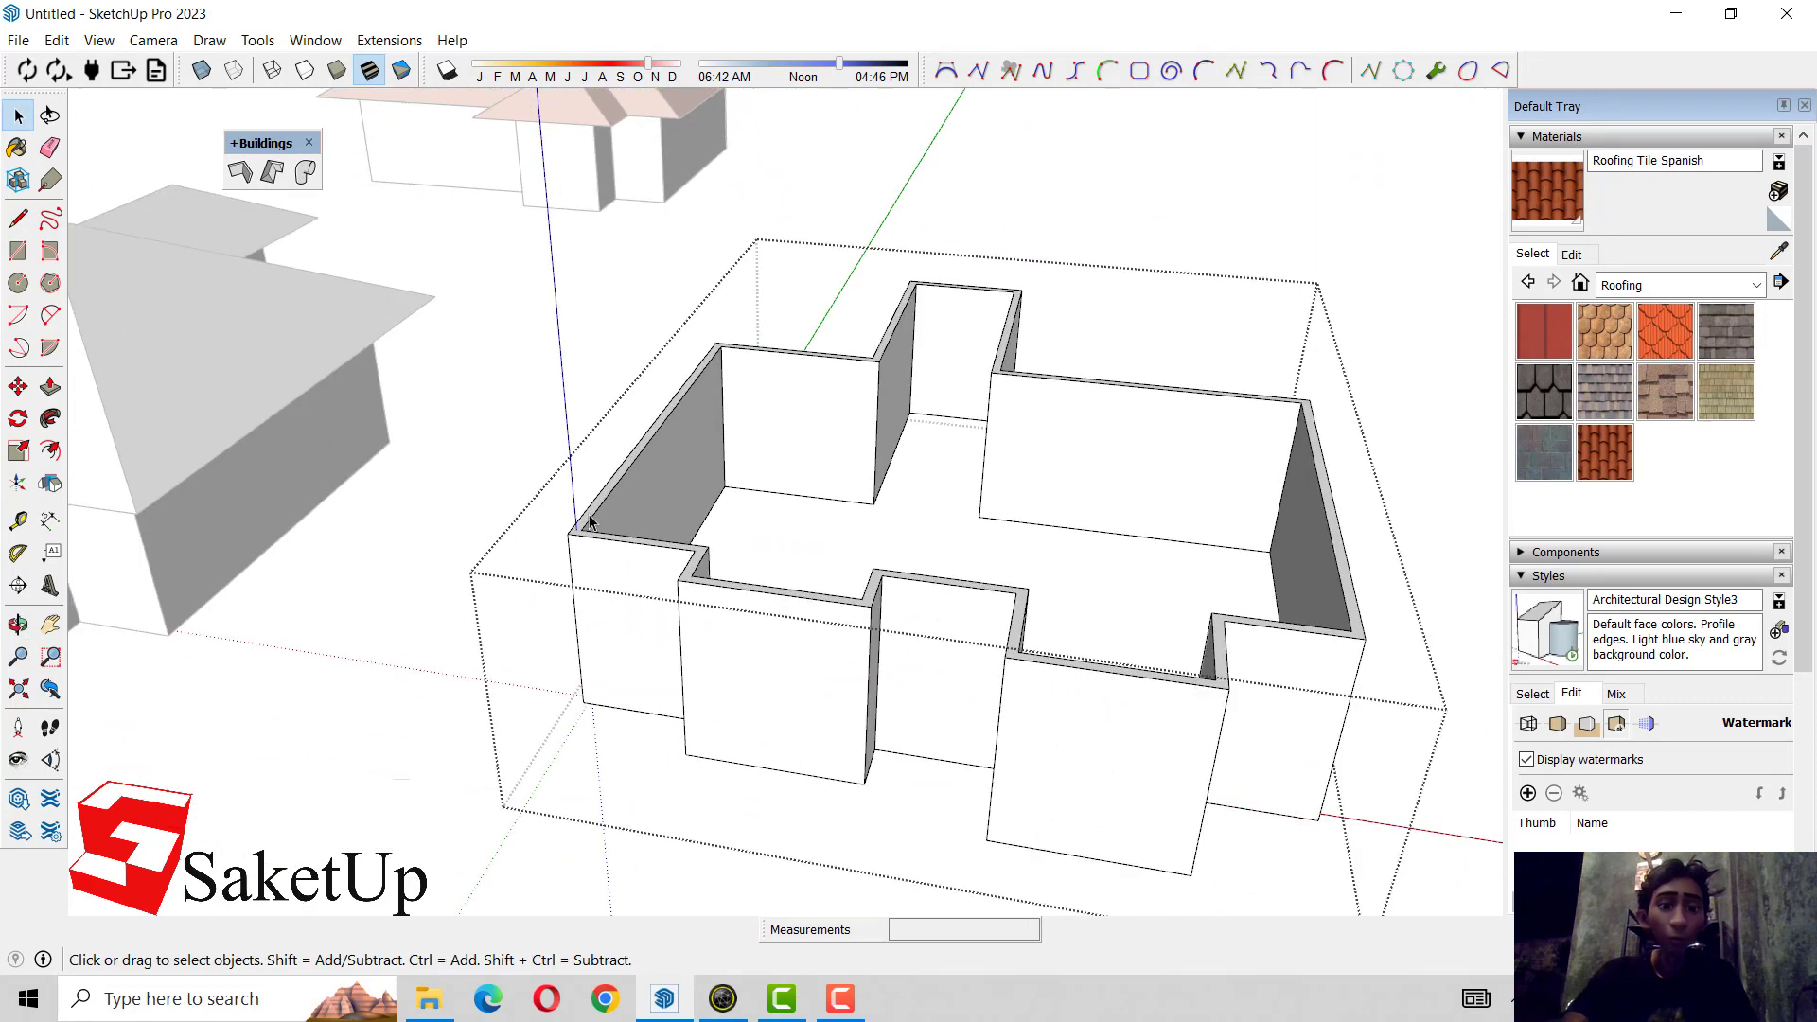
scroll(588, 521, "up", 3)
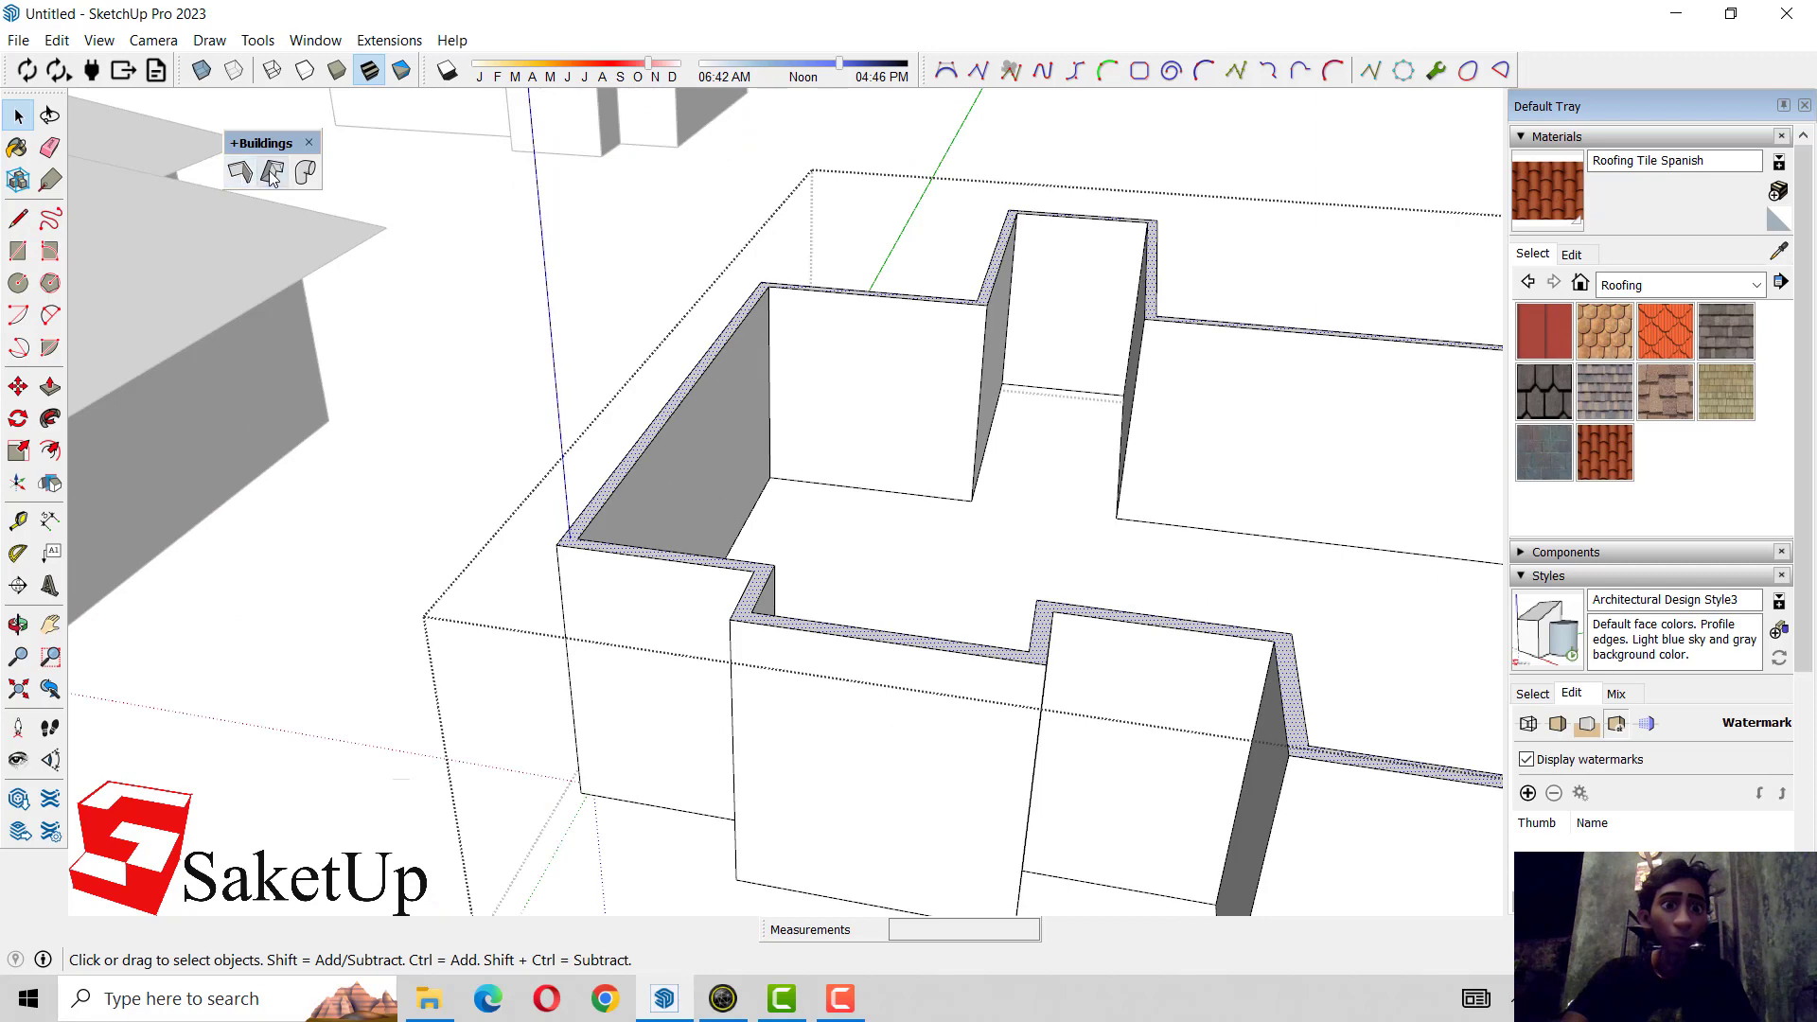
key("f")
left_click(559, 495)
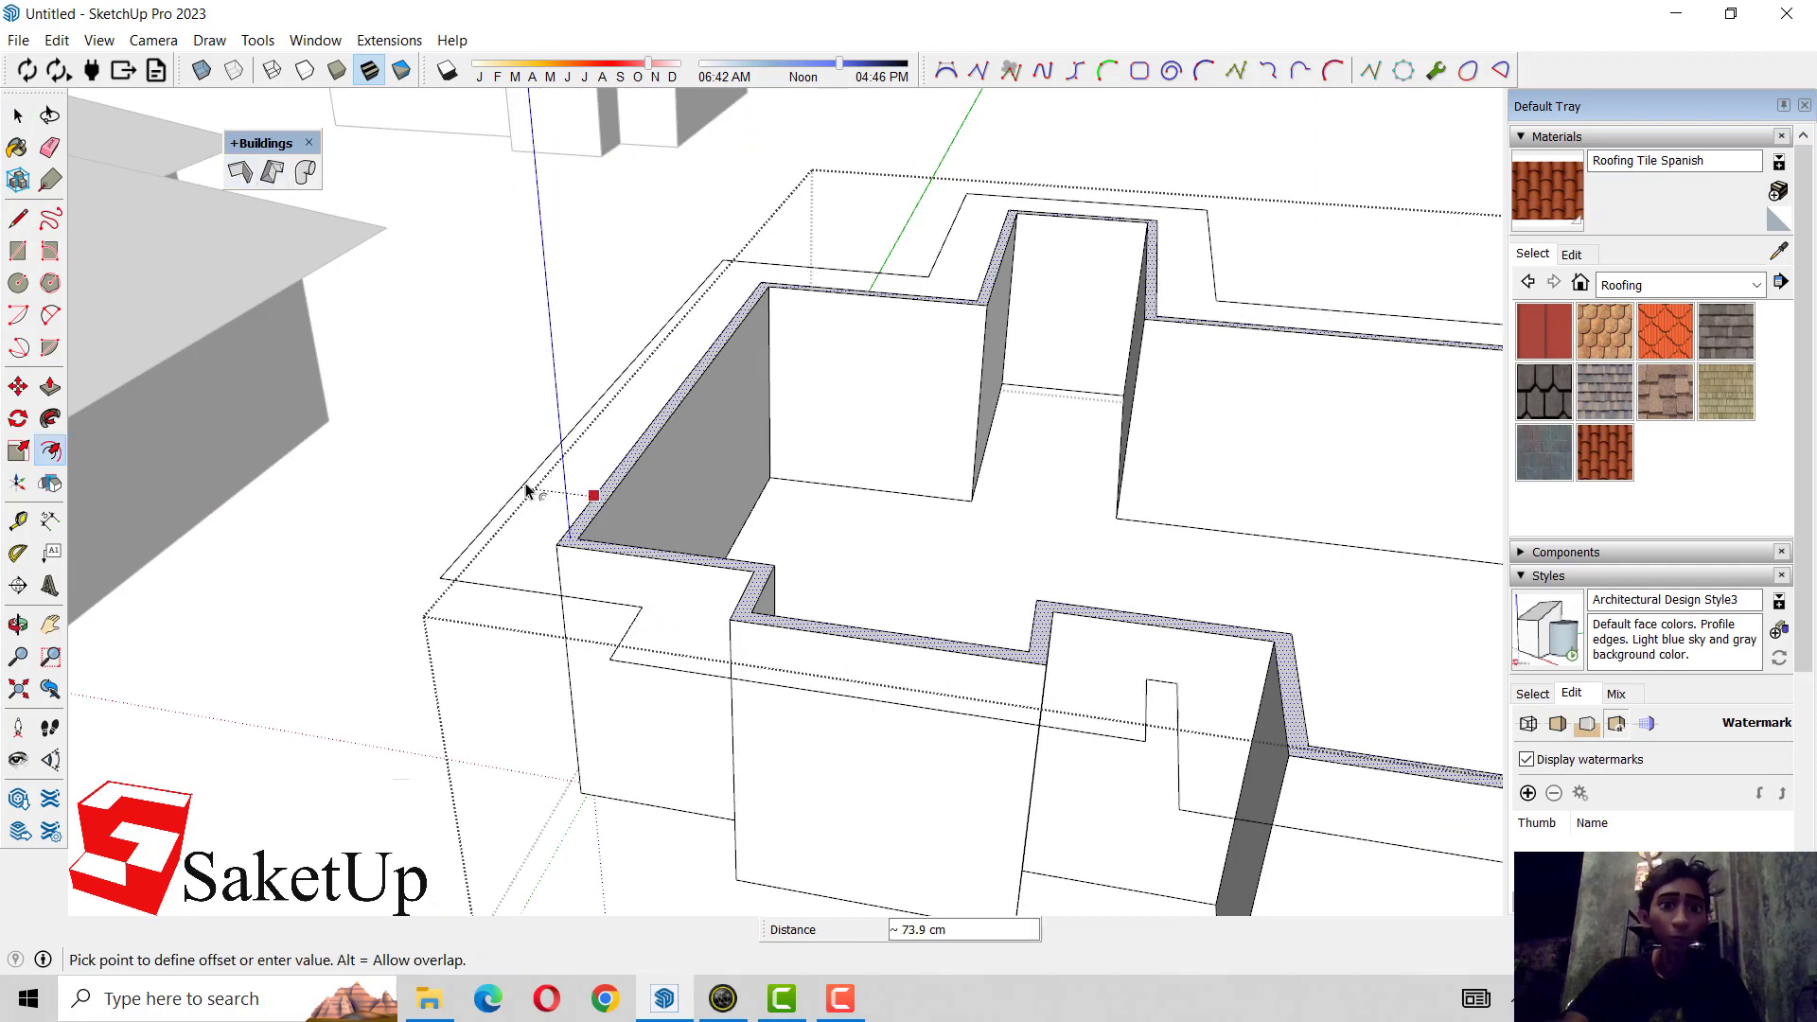
type("50")
key("Return")
scroll(530, 492, "down", 1)
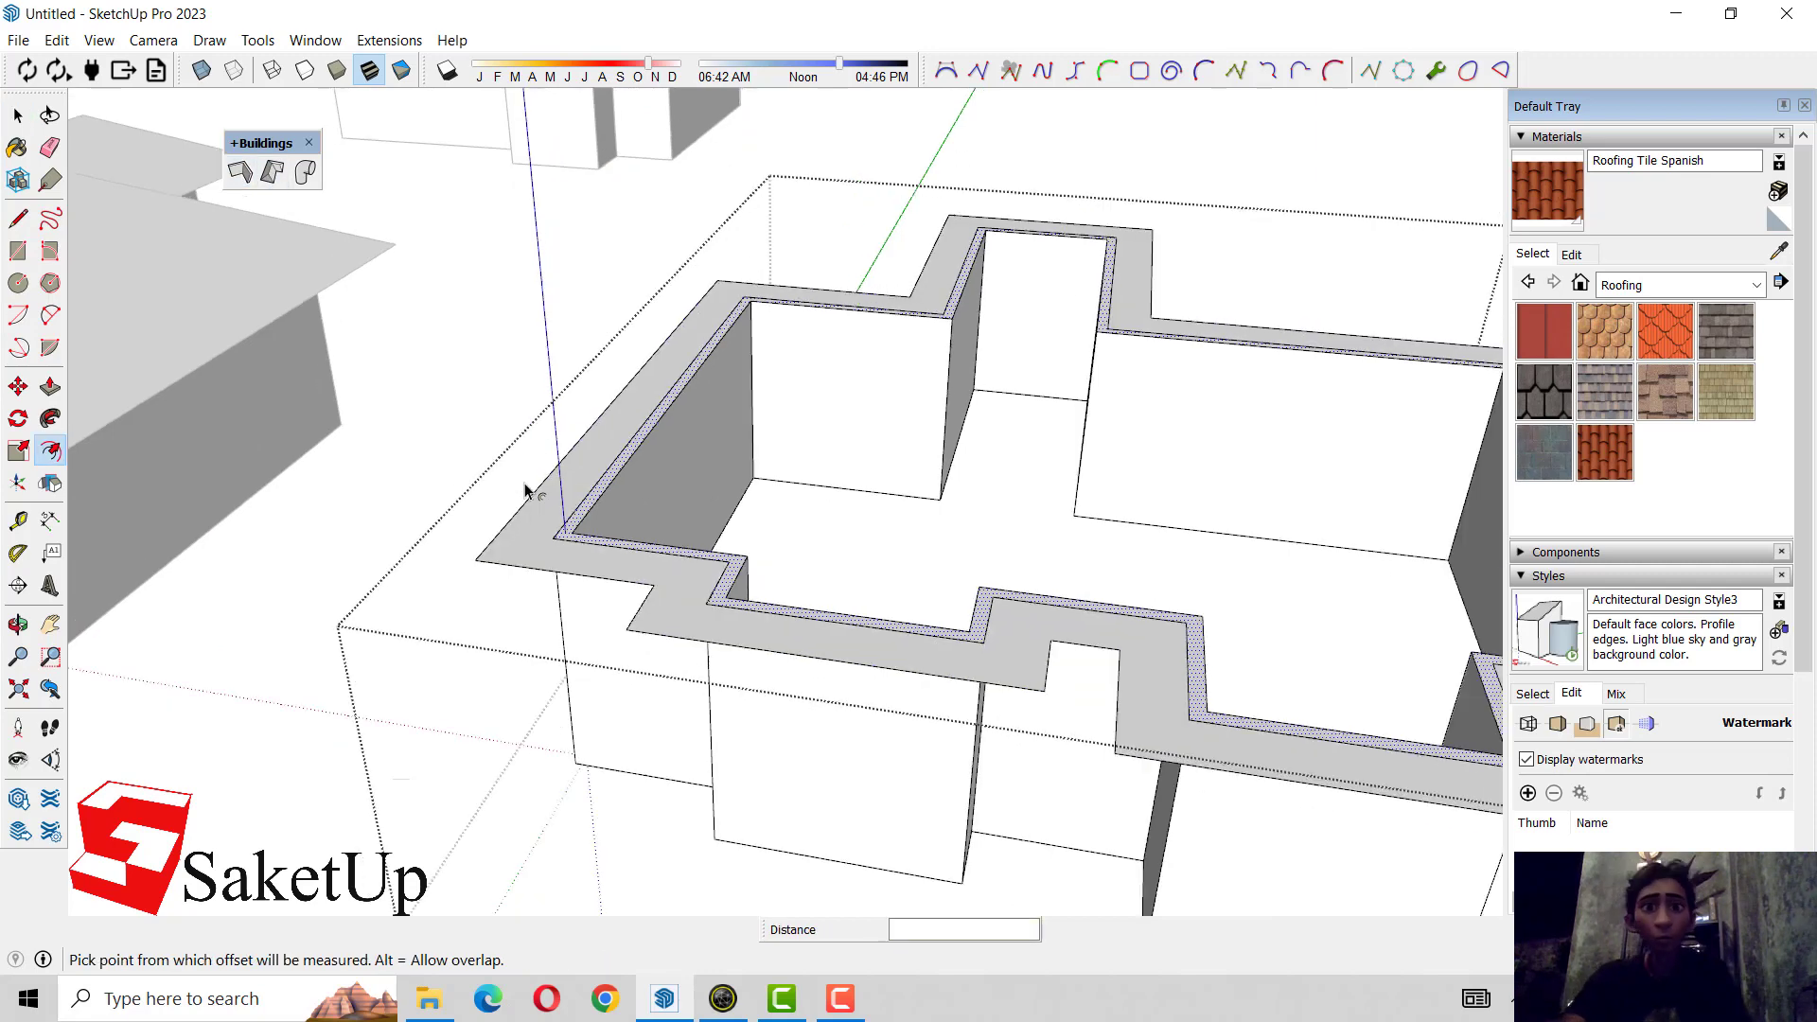
scroll(533, 492, "down", 2)
- Push/Pull the new ledge face up into a thin slab
key("p")
scroll(549, 497, "up", 2)
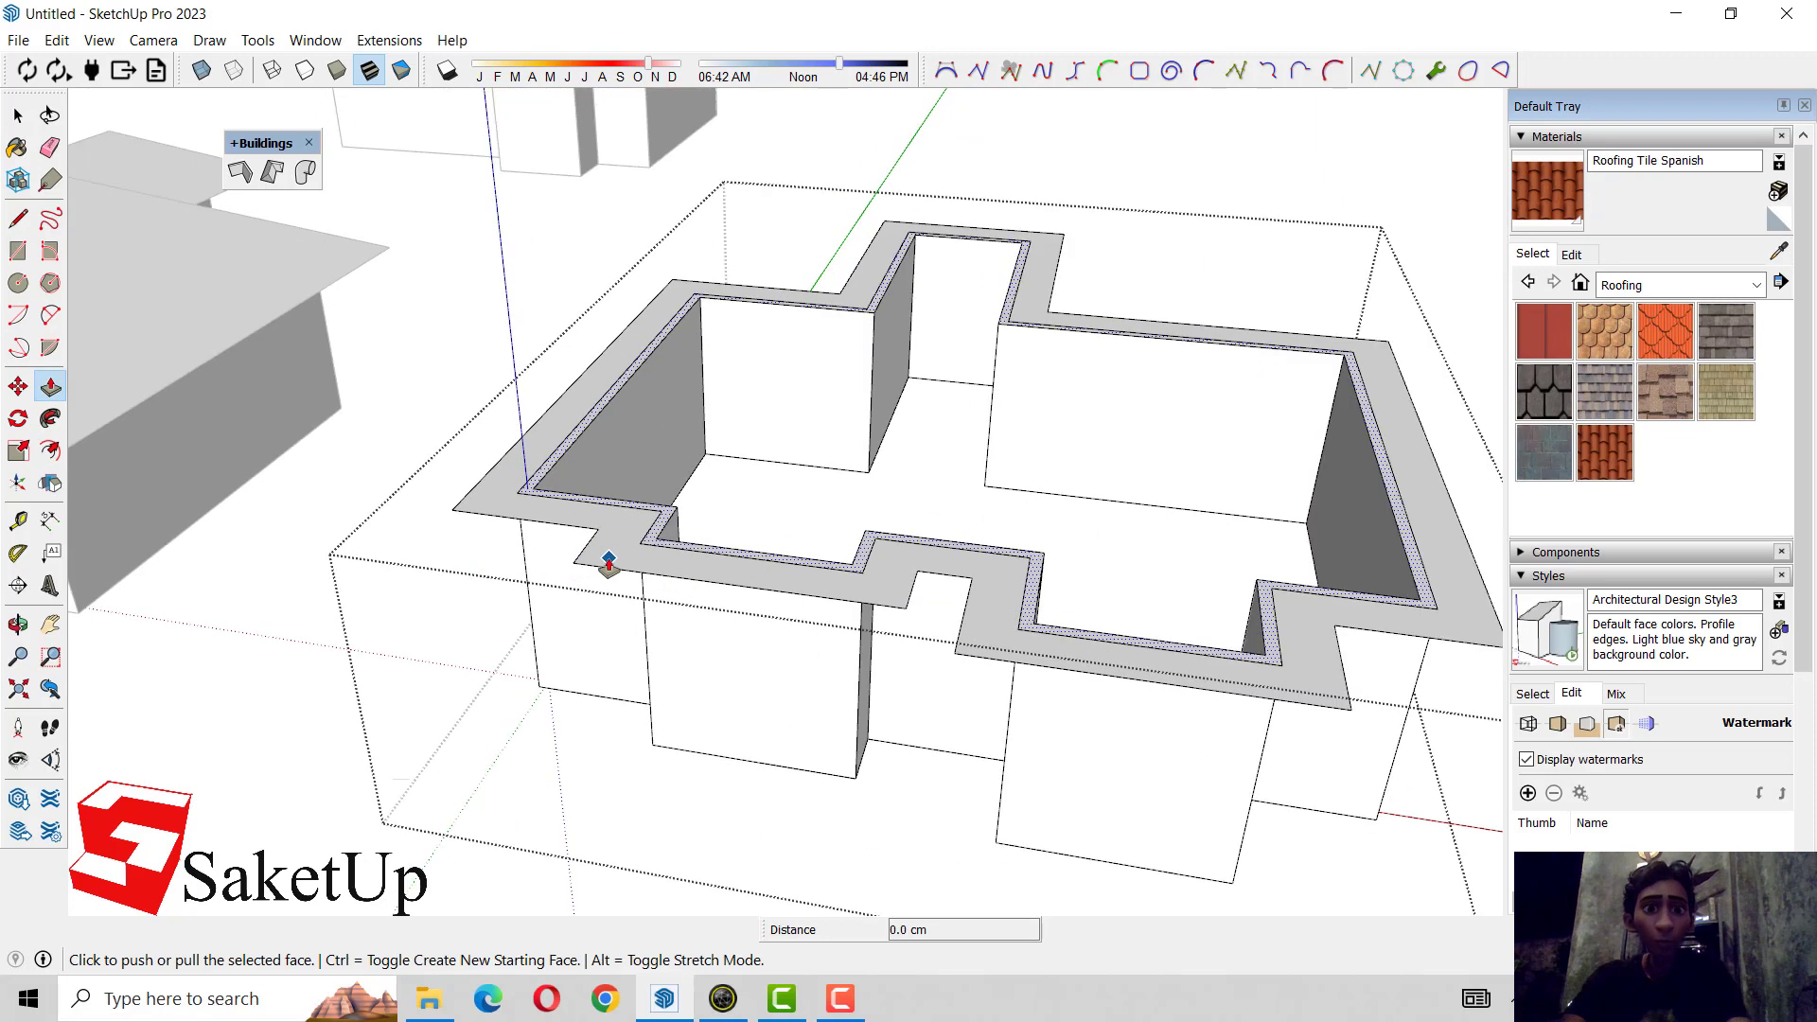
key("space")
left_click(615, 566)
key("p")
left_click(616, 566)
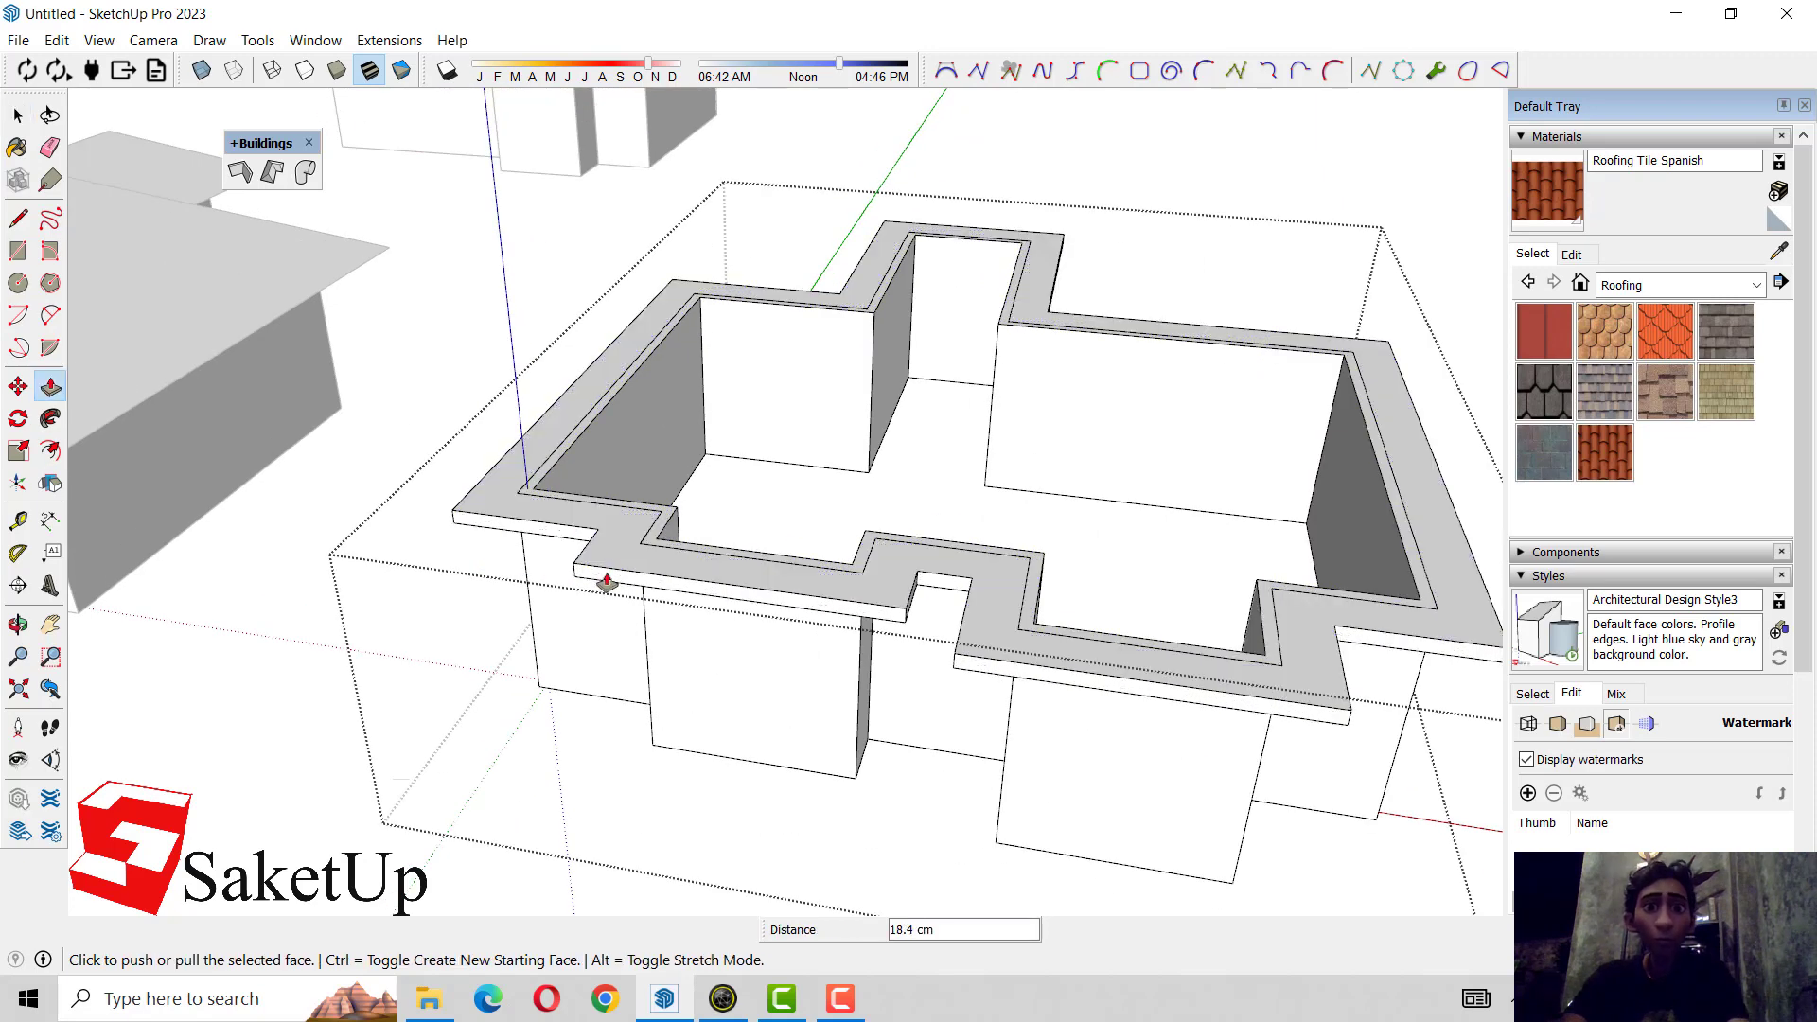
key("space")
- Add a hipped roof over the slab at a 30° slope
left_click(272, 171)
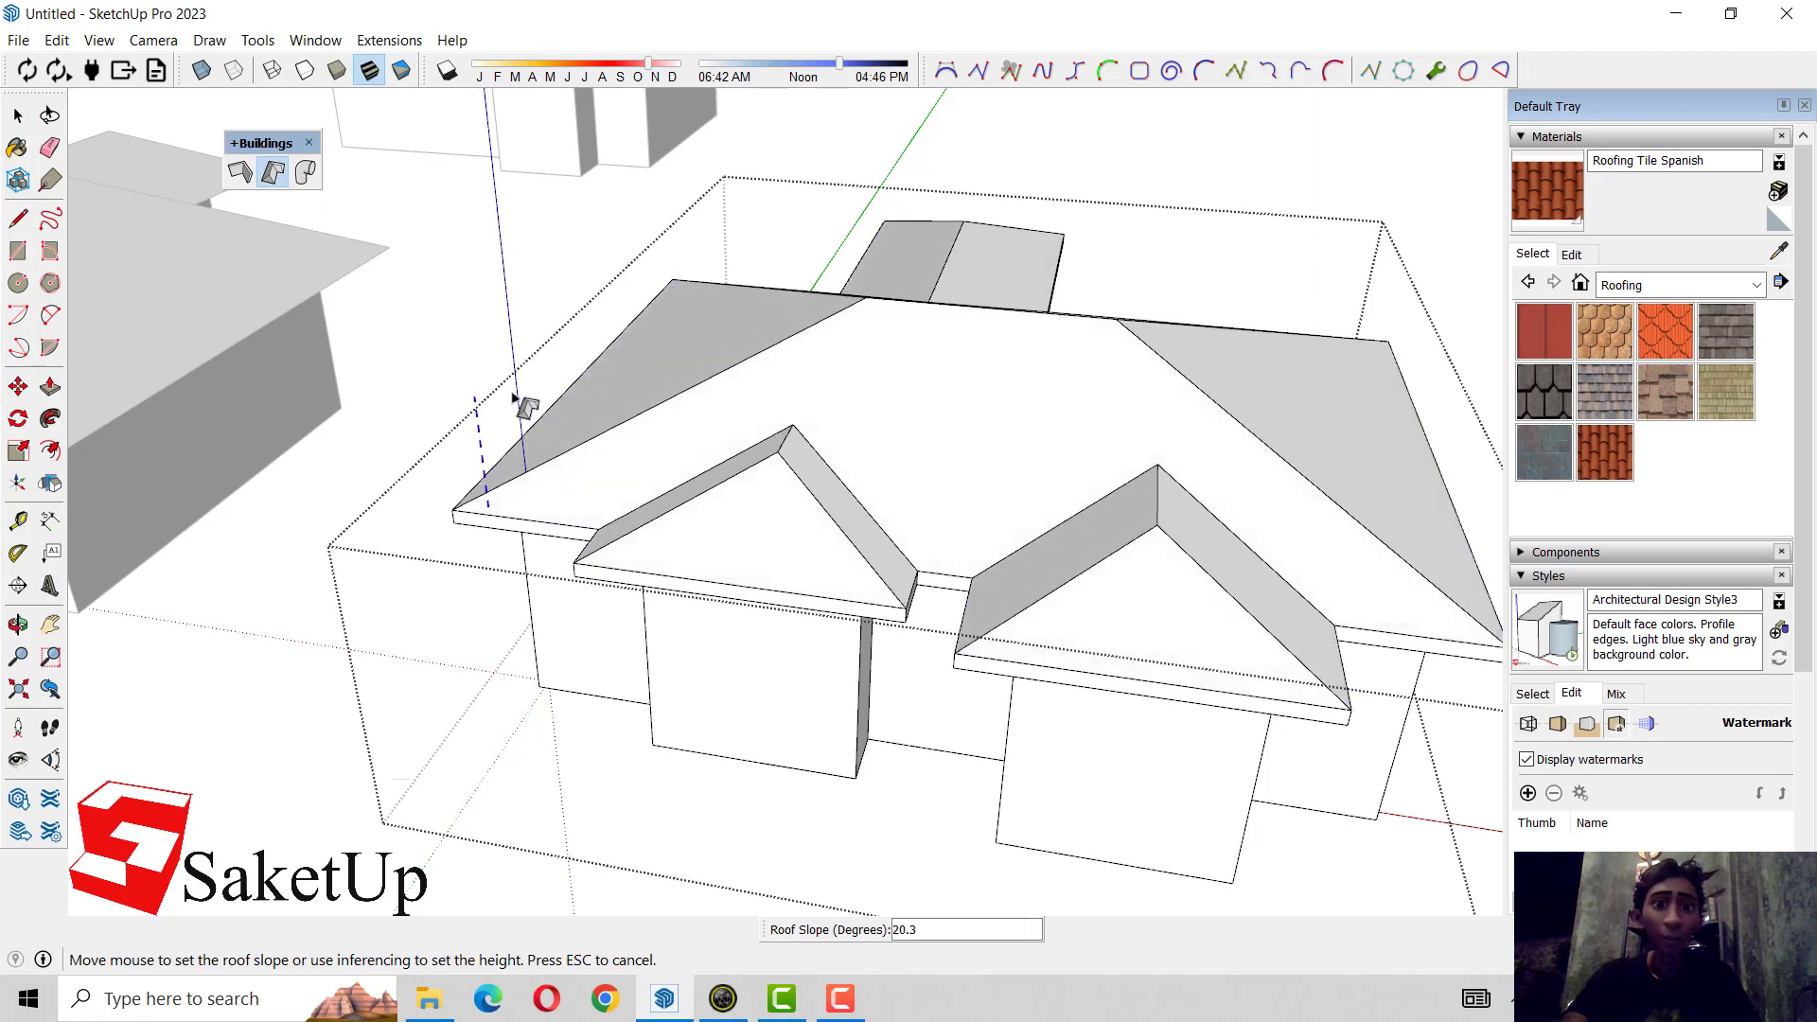
left_click(514, 397)
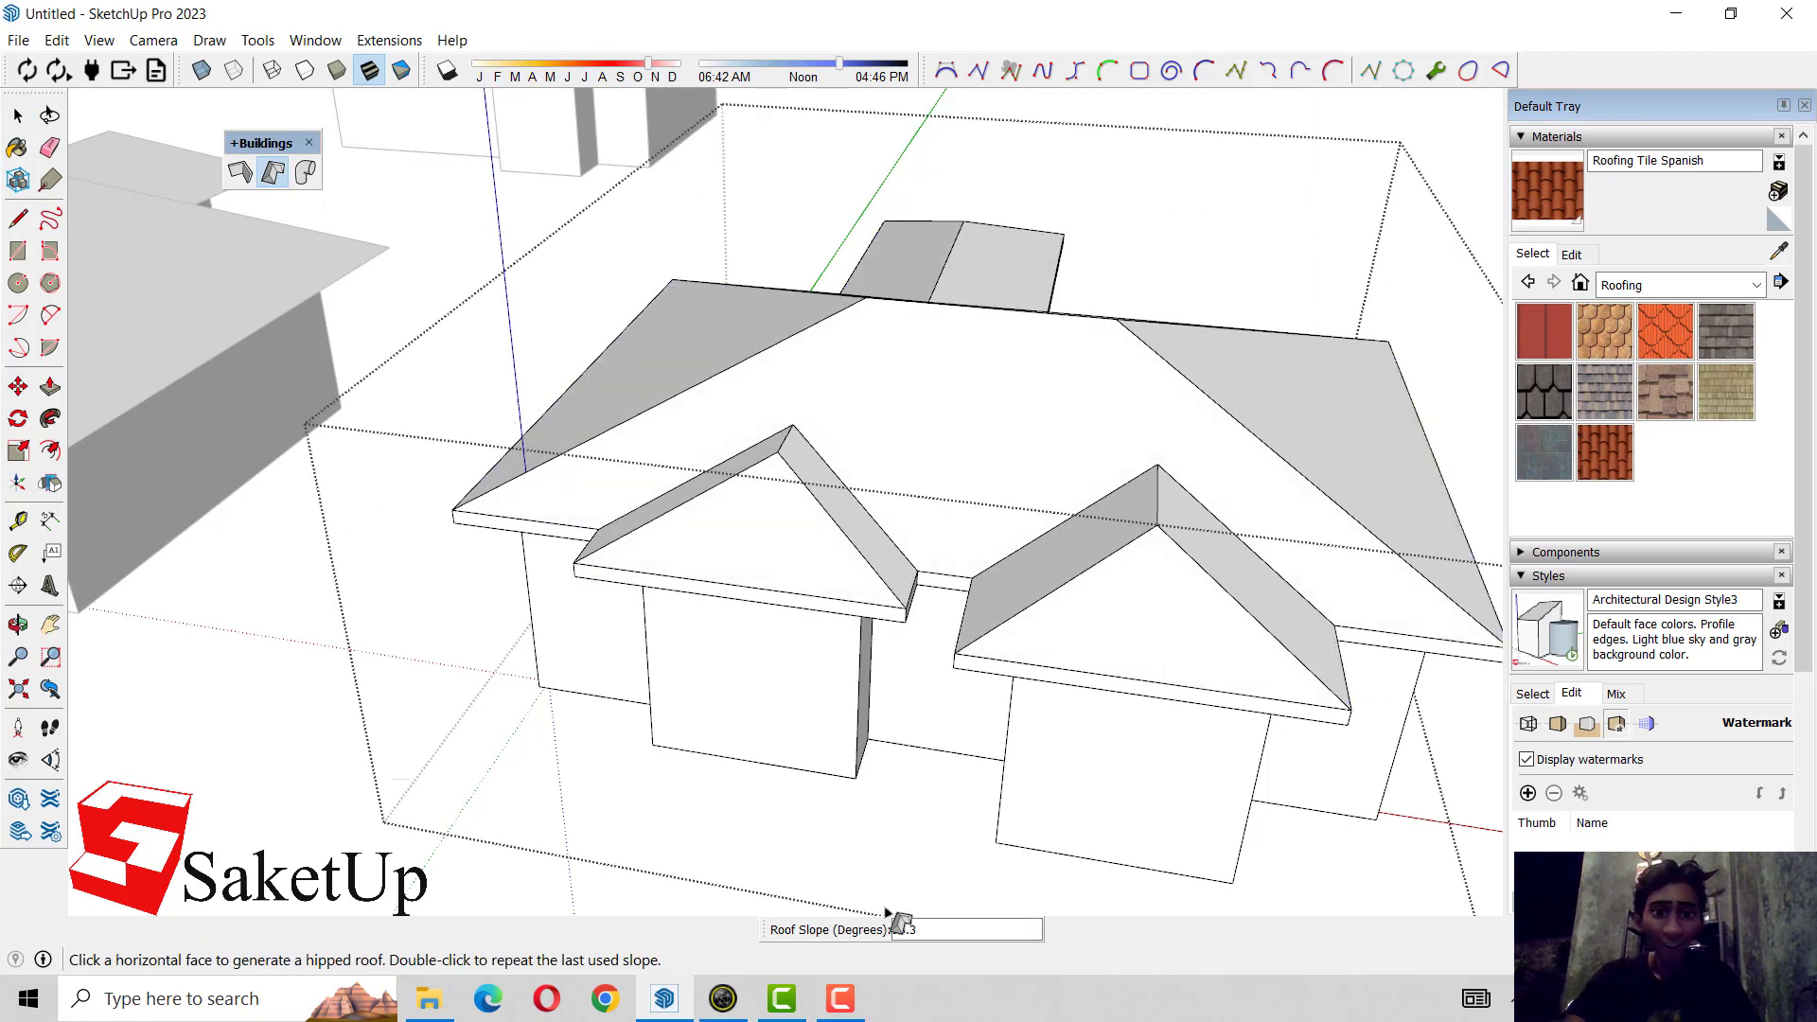
type("30")
key("Return")
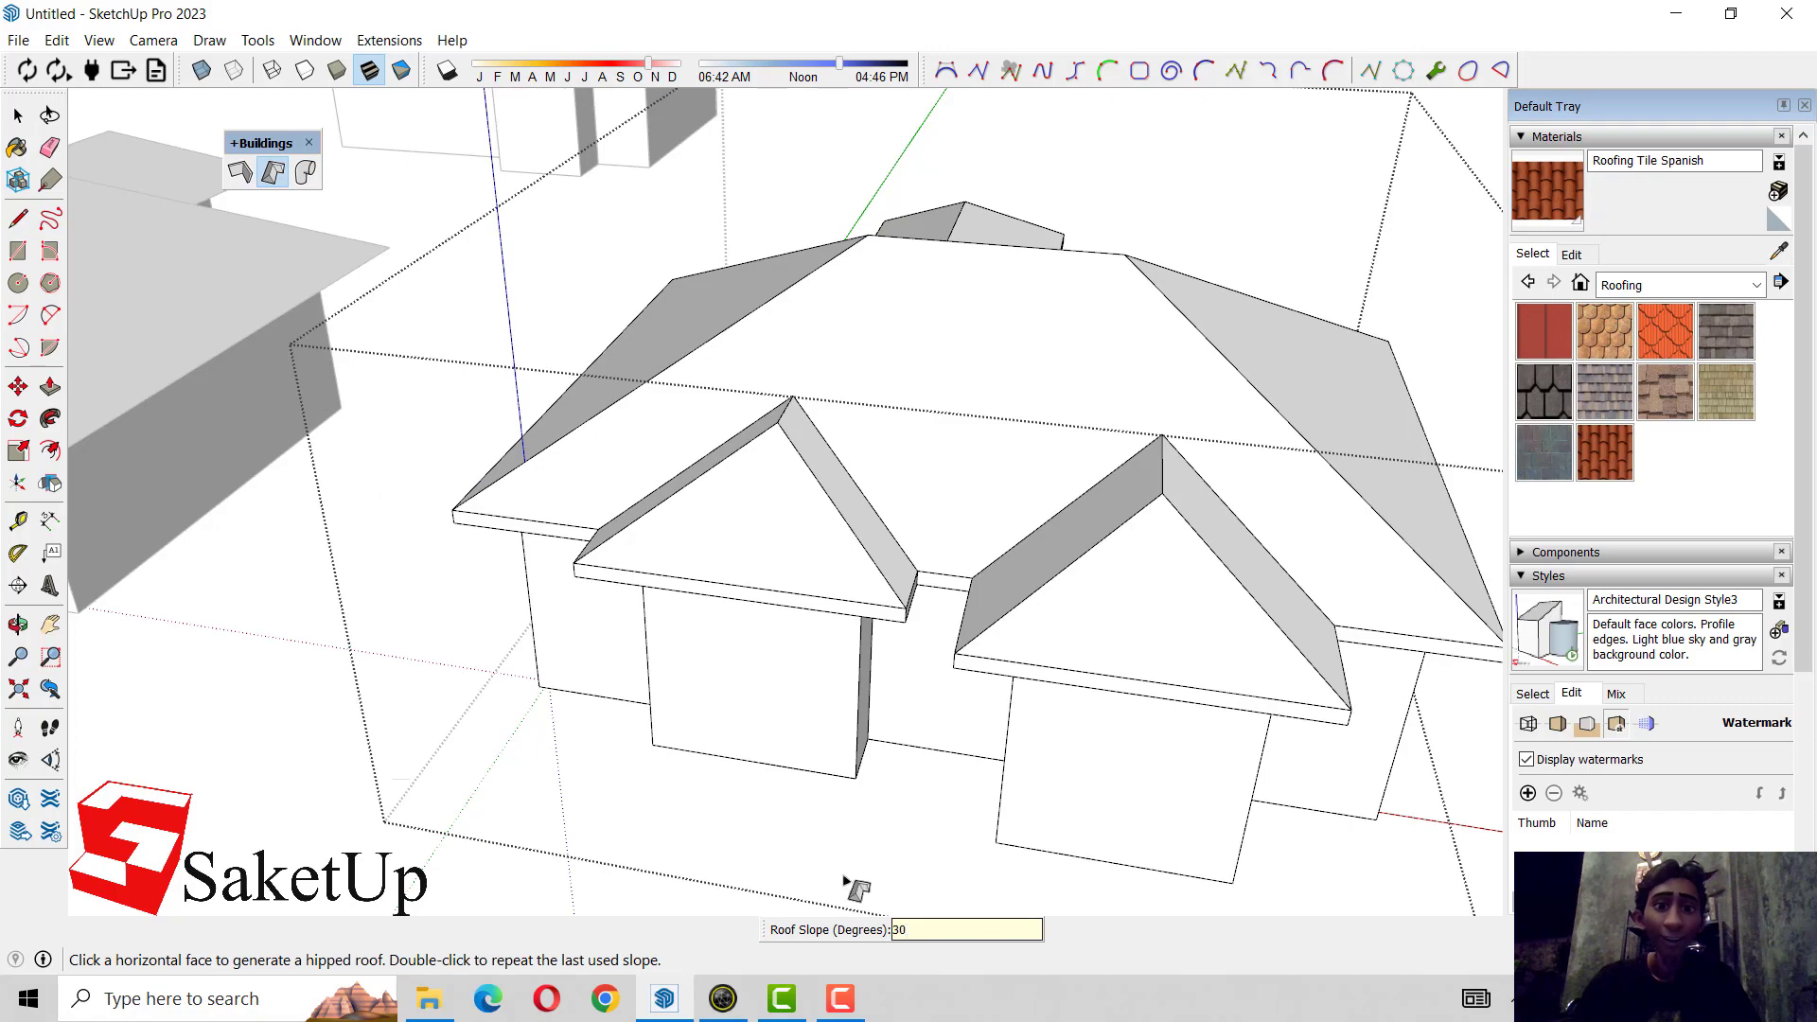
scroll(1014, 754, "down", 5)
mouse_move(1013, 755)
middle_mouse_down()
mouse_move(539, 580)
mouse_move(515, 564)
mouse_move(539, 525)
mouse_move(600, 621)
middle_mouse_up()
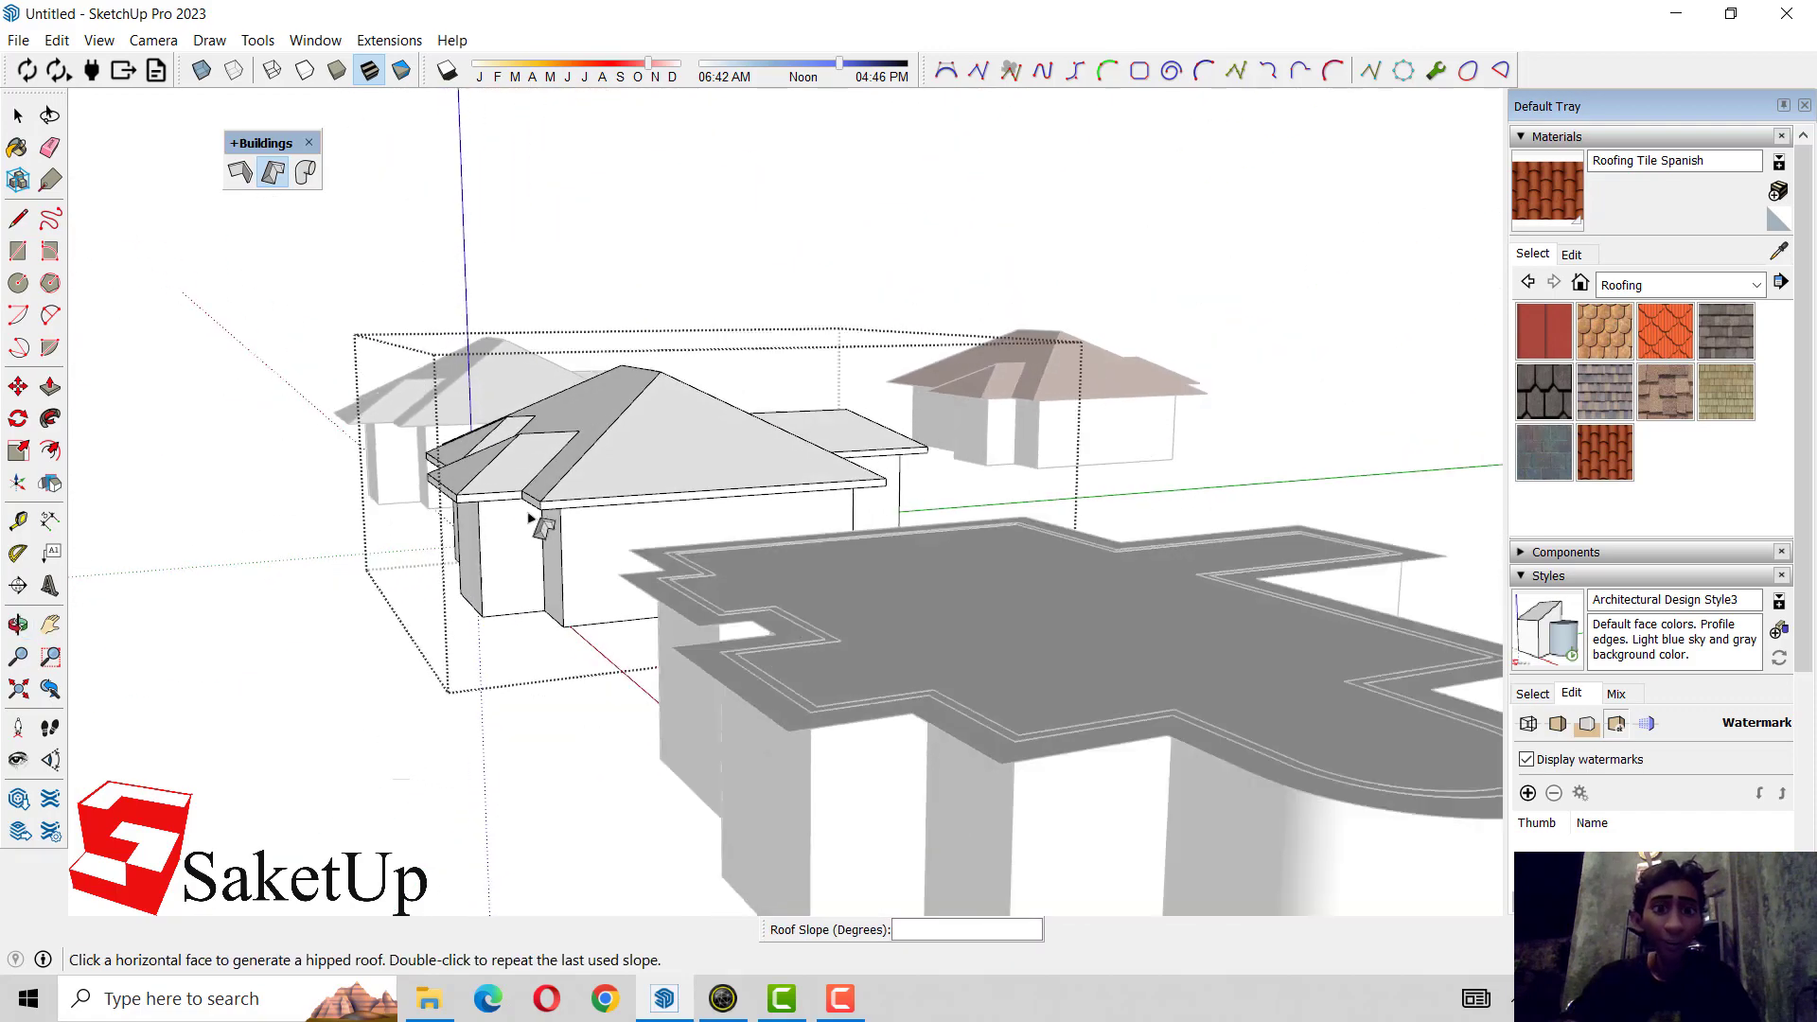
scroll(600, 621, "down", 3)
key("space")
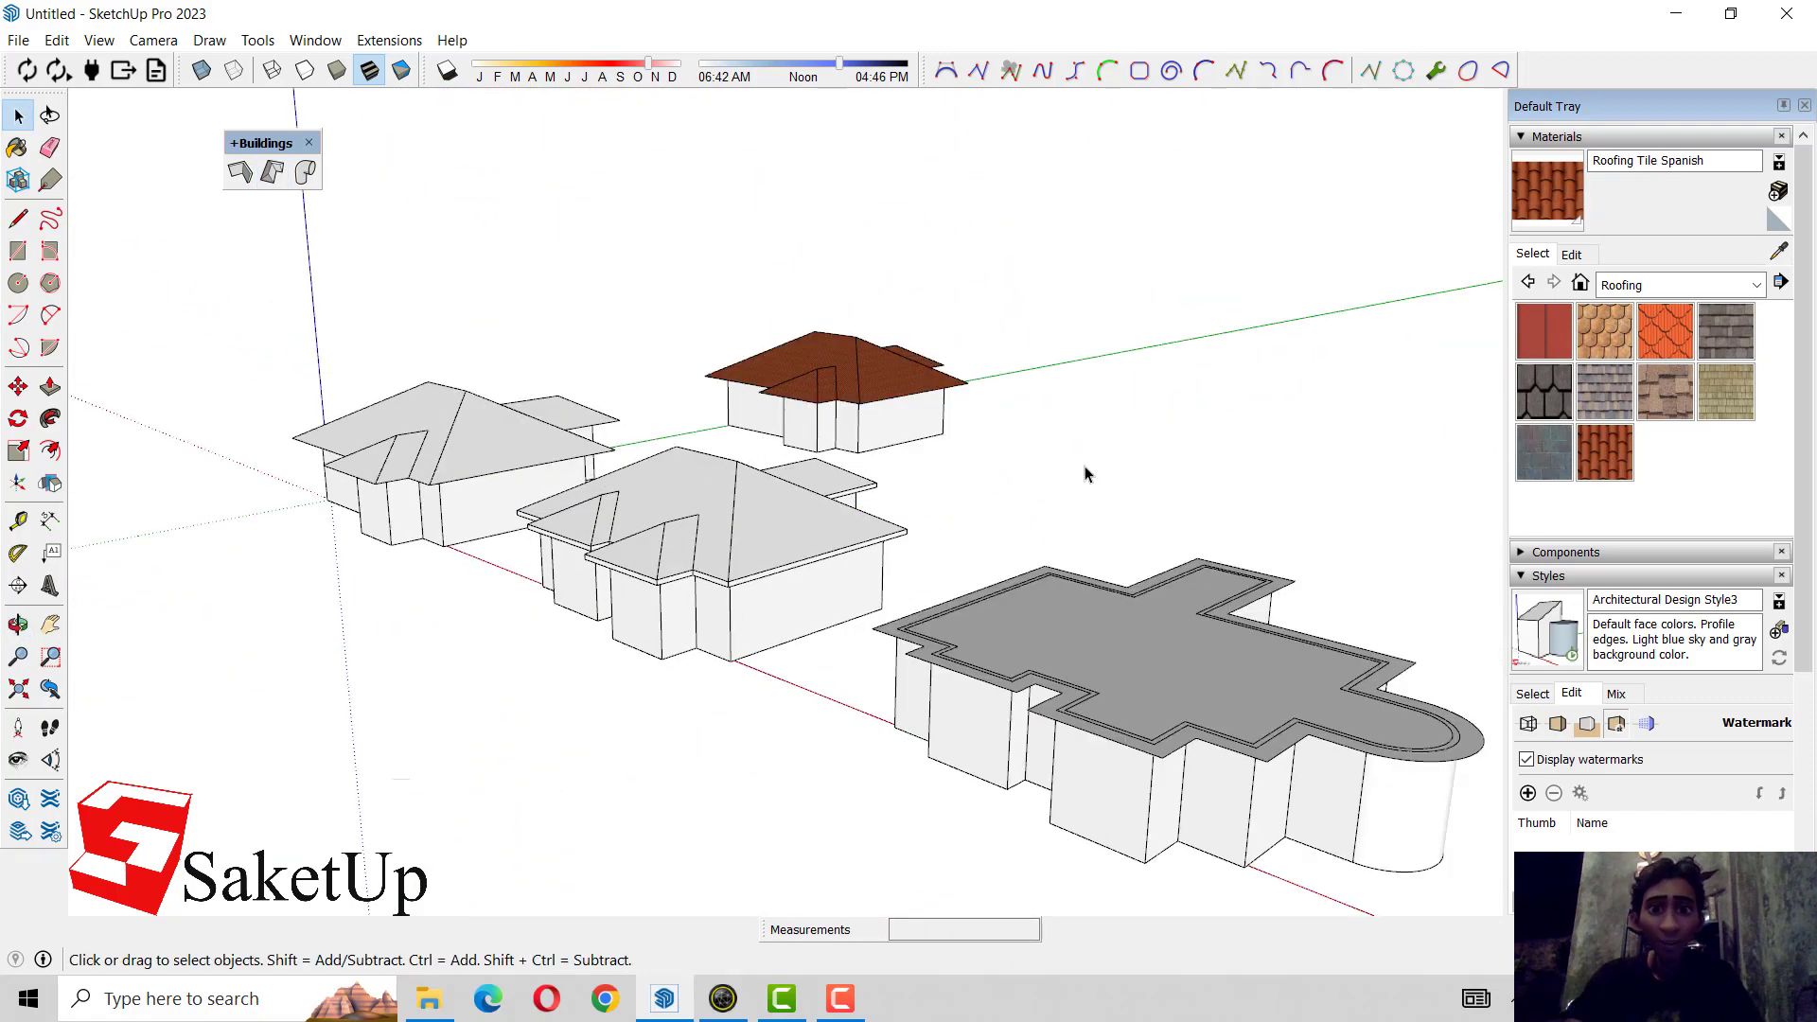
- Generate a hipped roof on the rounded slab at the default 30° slope
mouse_move(1085, 474)
middle_mouse_down()
mouse_move(871, 567)
mouse_move(930, 543)
middle_mouse_up()
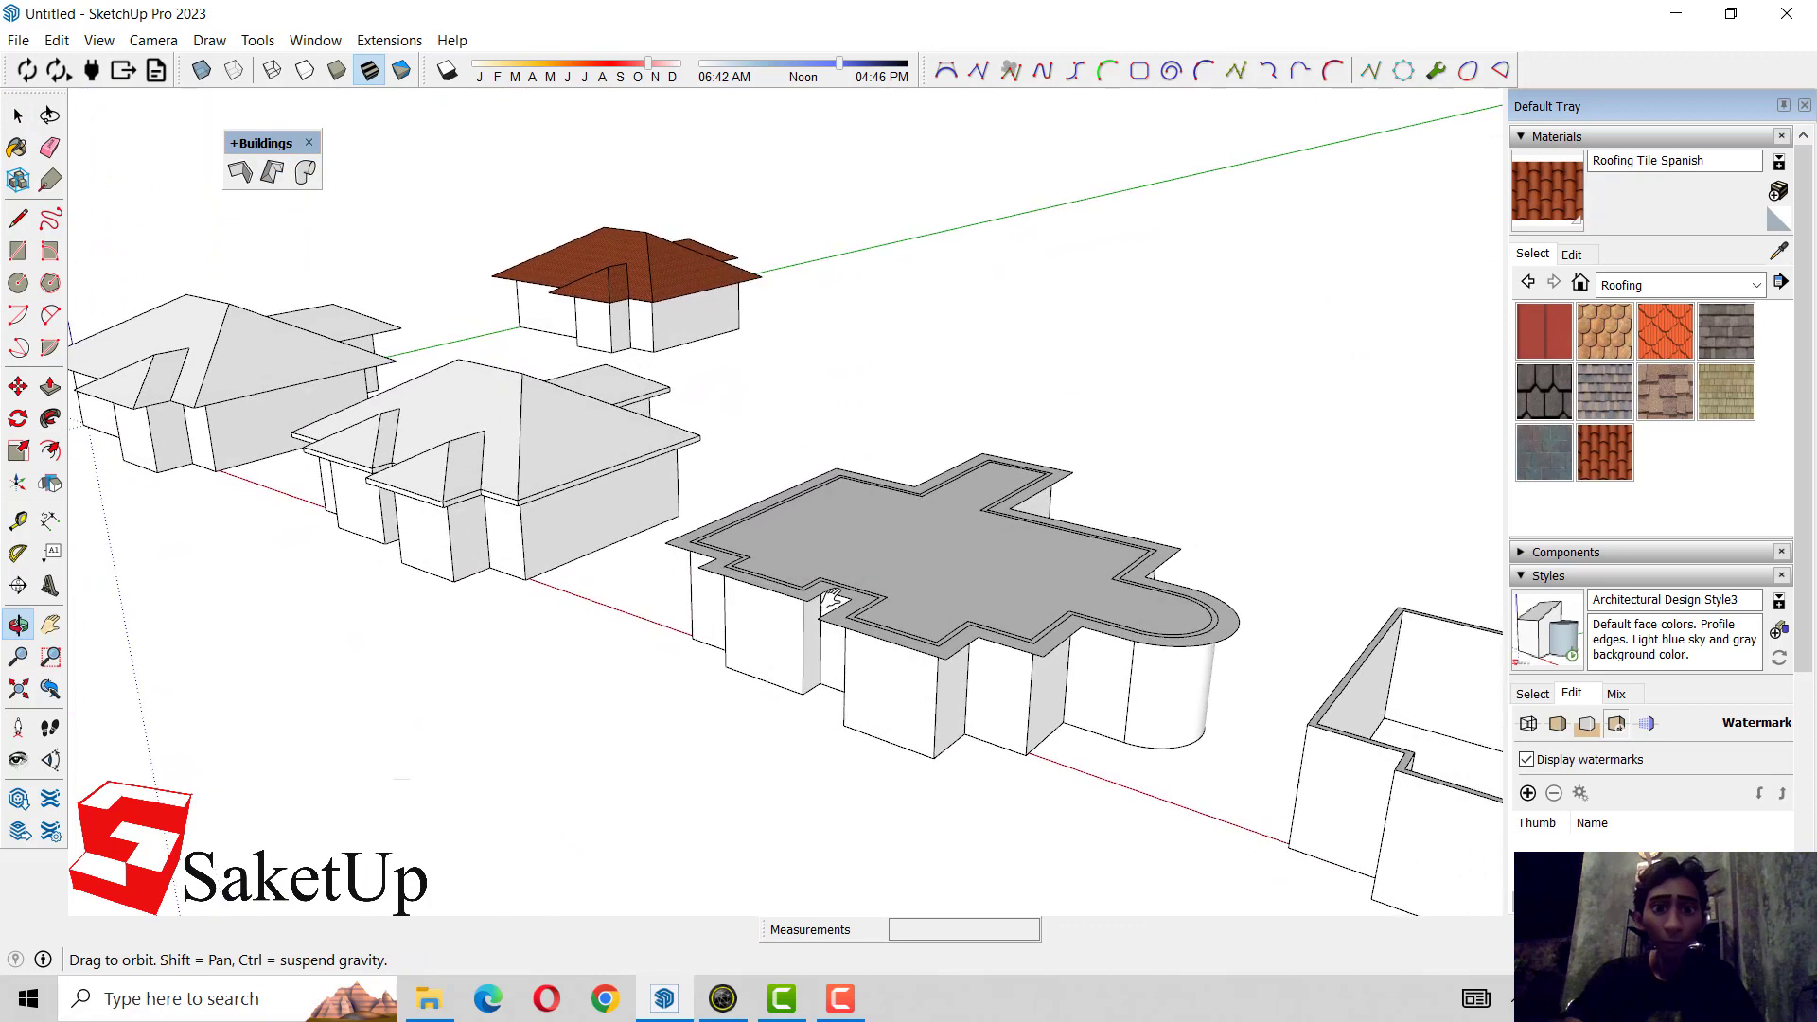
double_click(930, 542)
left_click(284, 175)
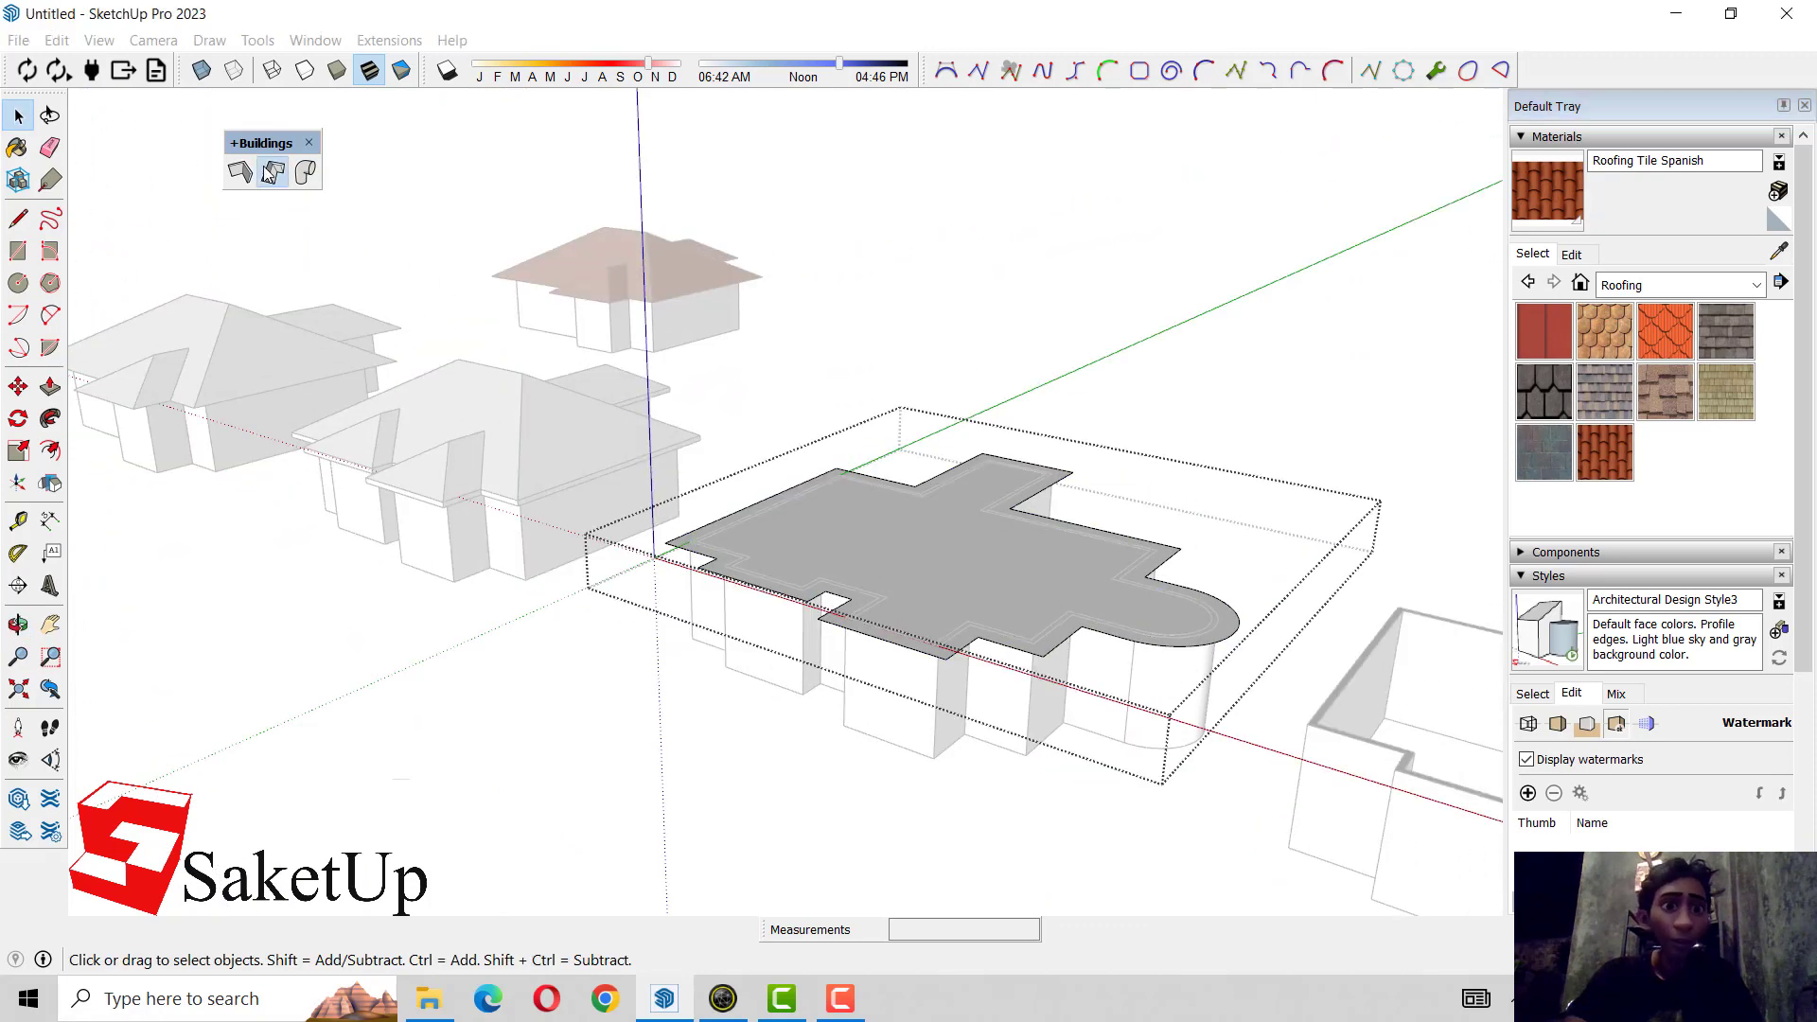
left_click(914, 580)
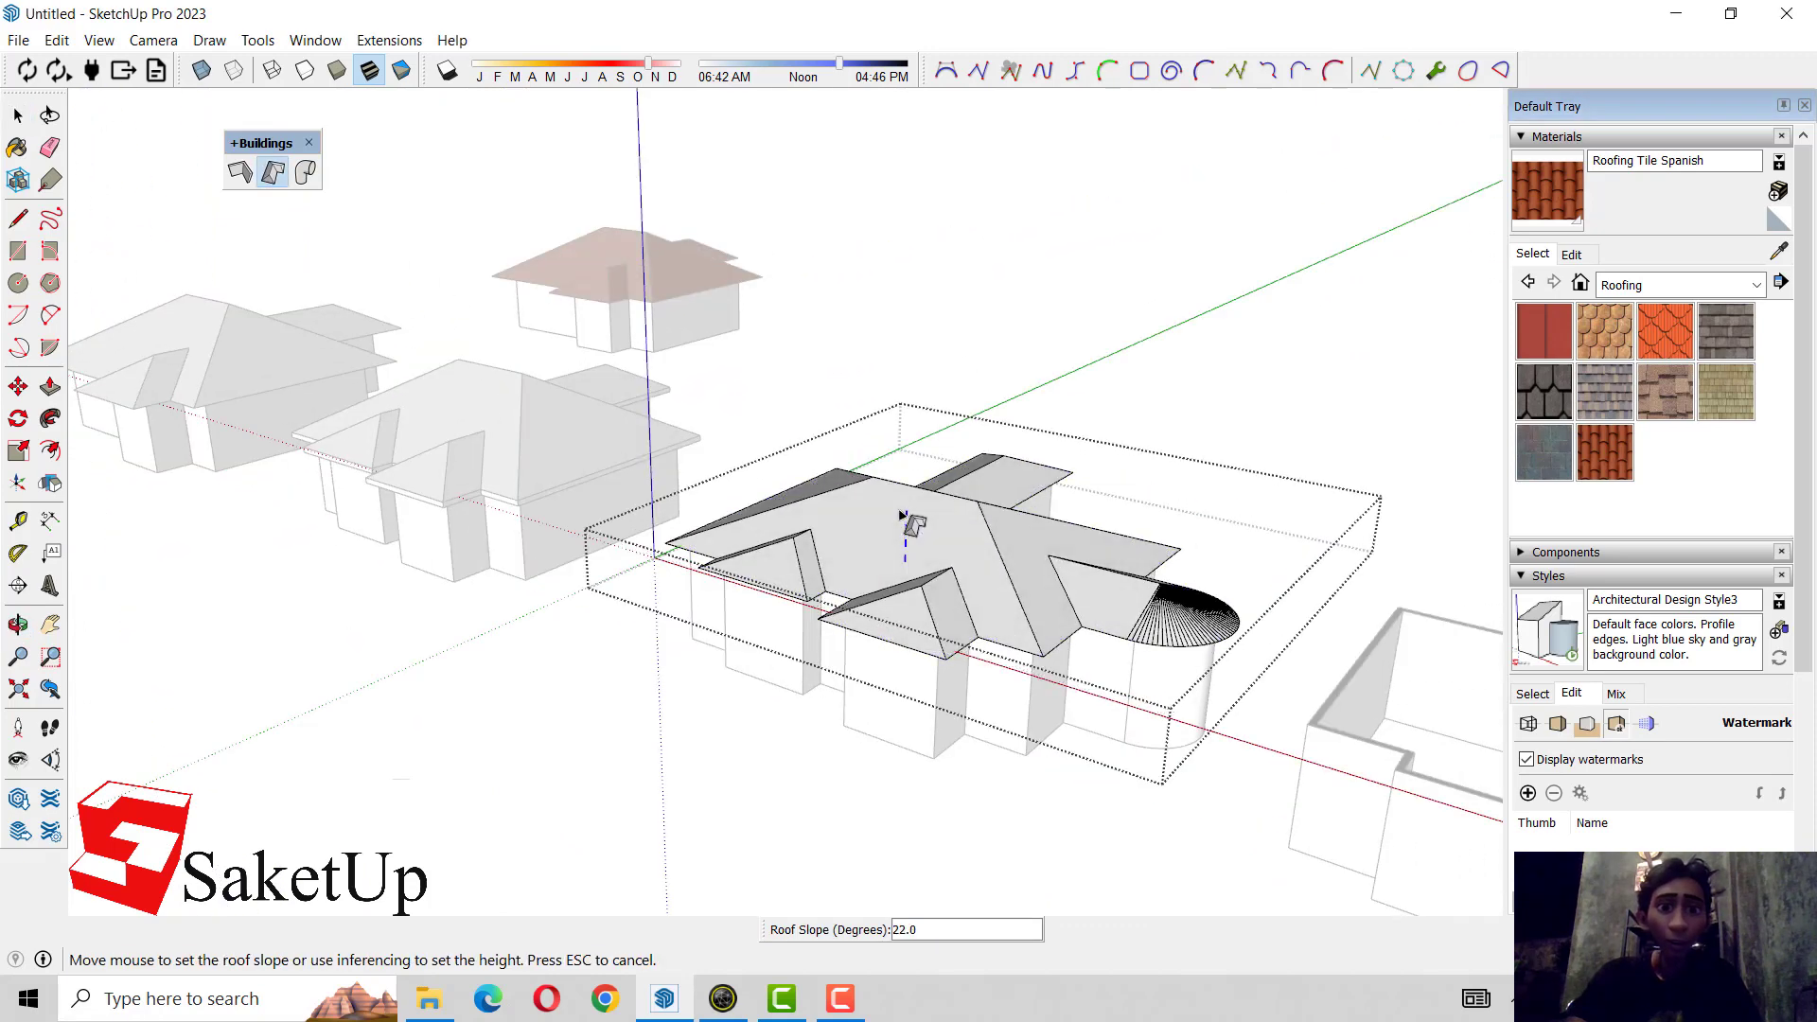
key("Return")
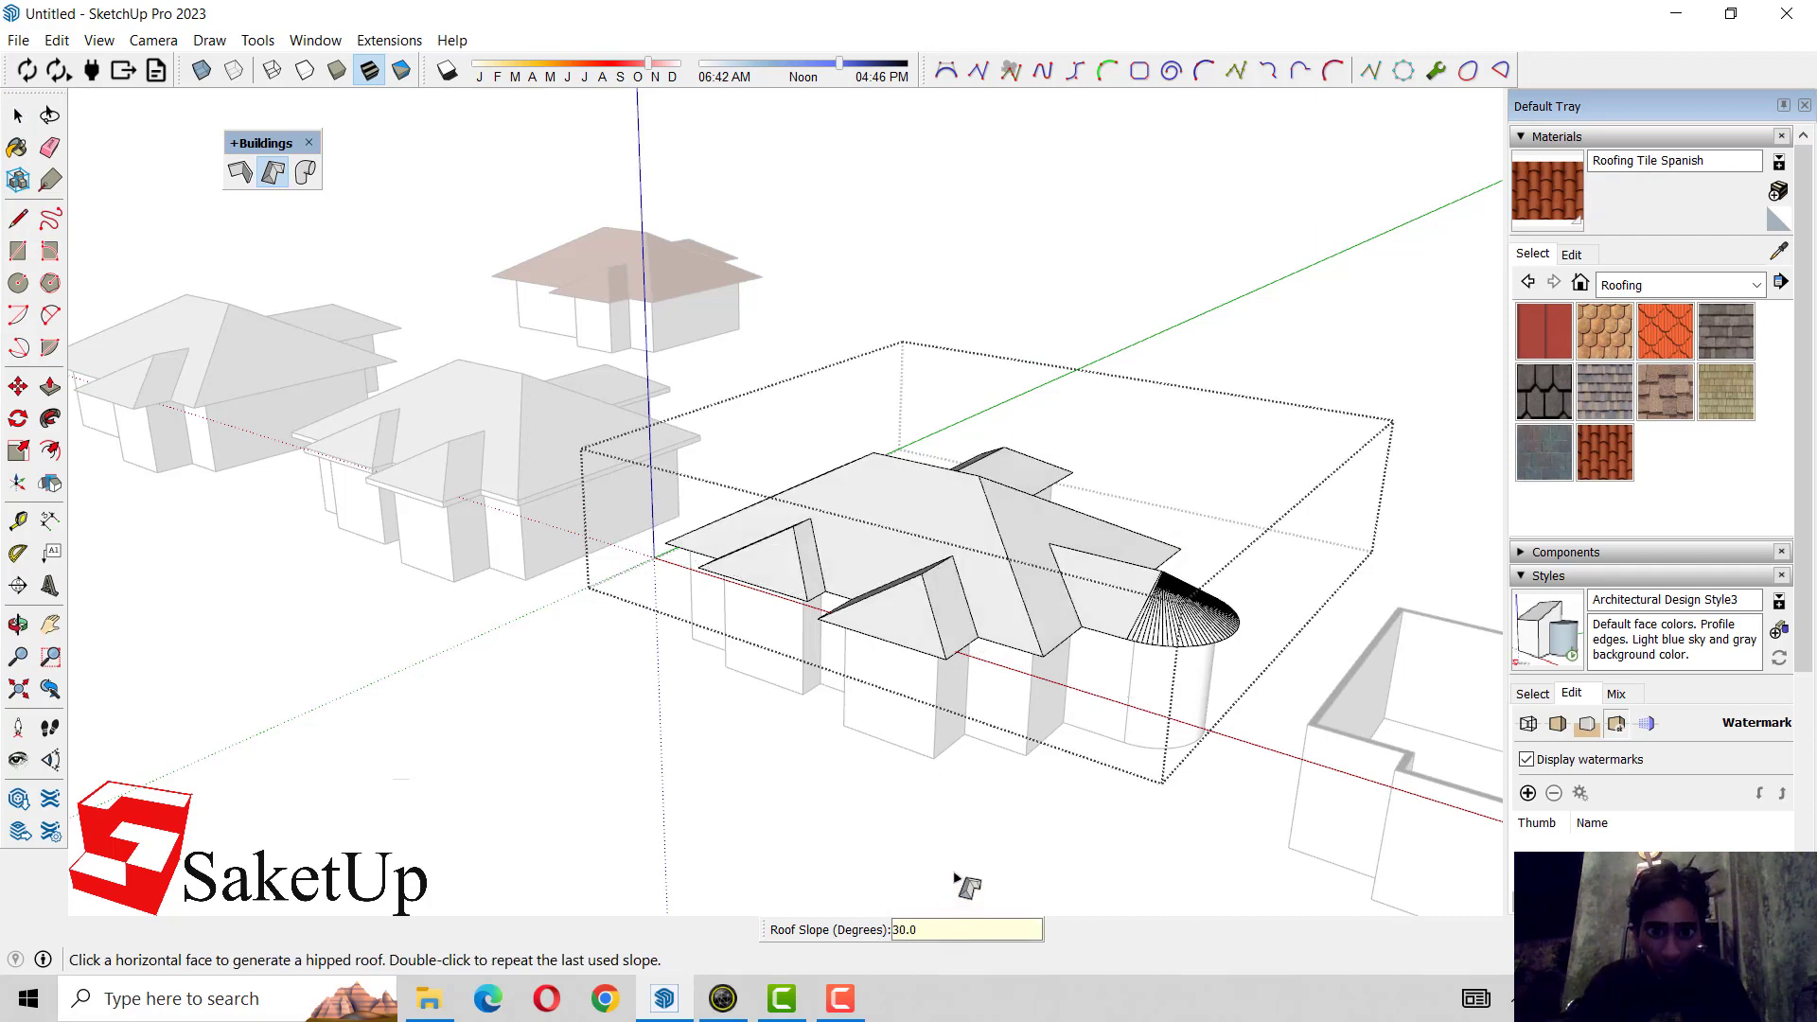
- Steepen the roof to a 60° slope and inspect the conical end
type("5")
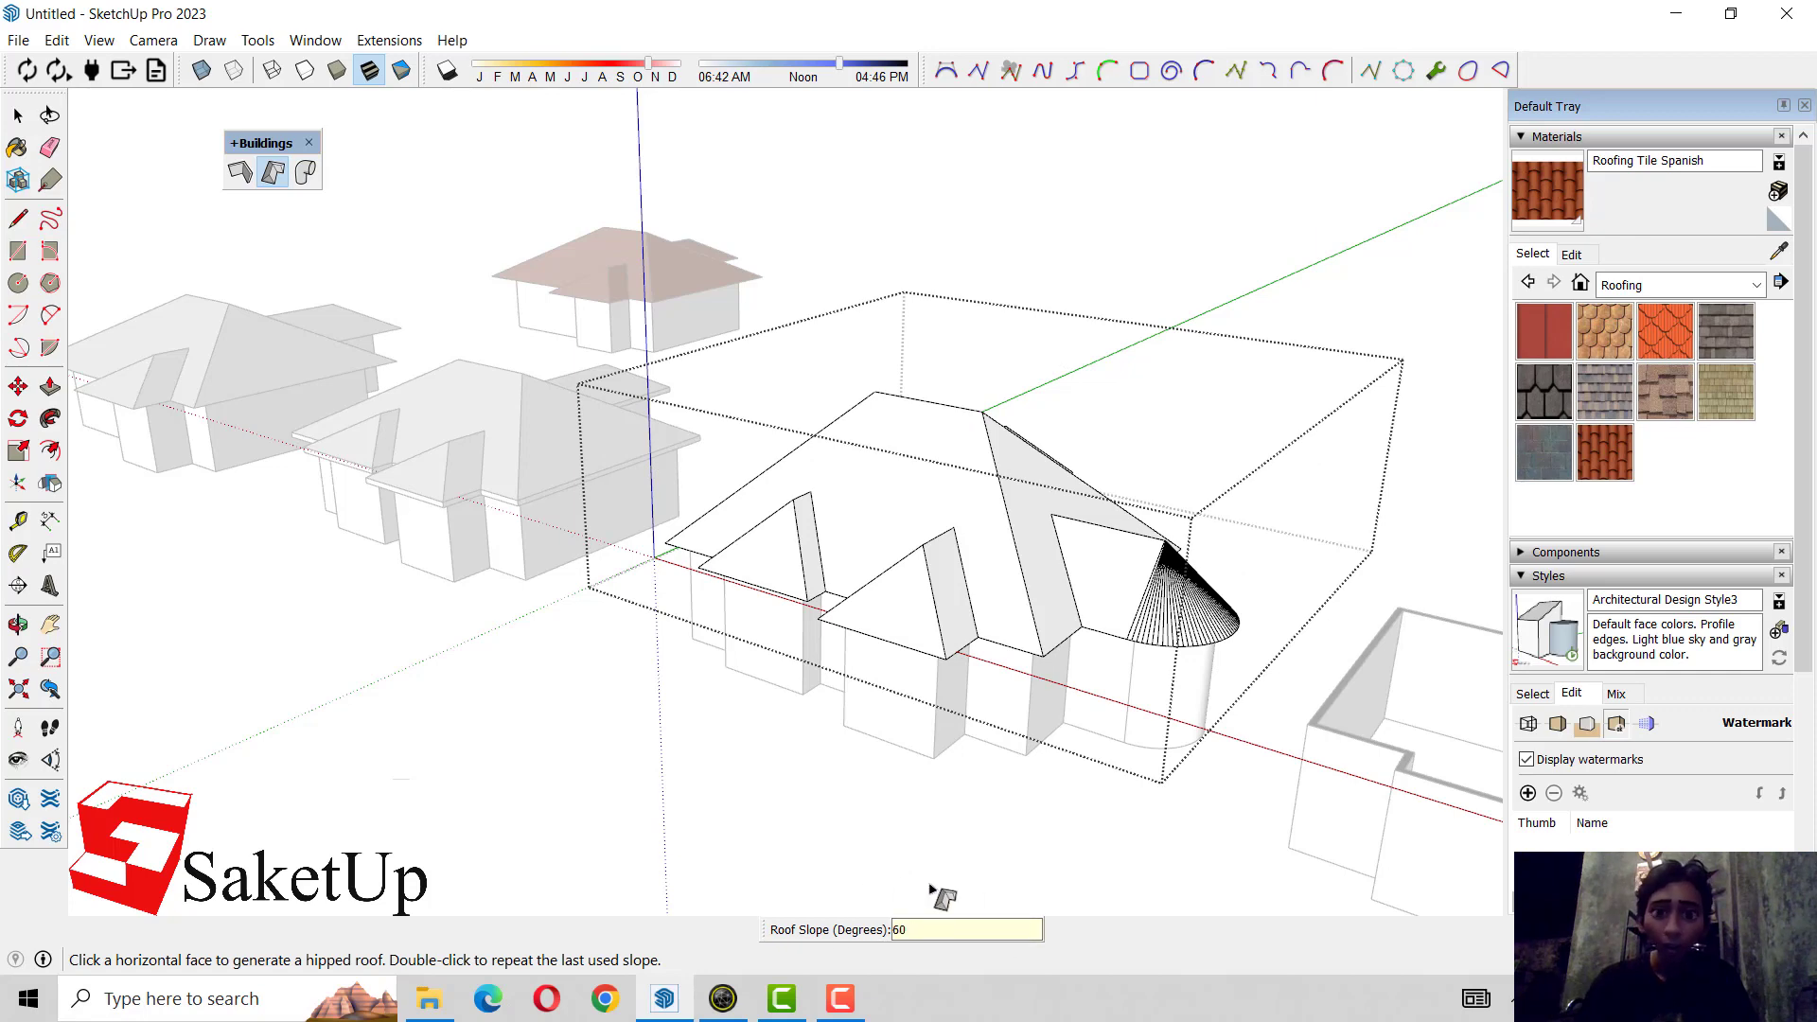
mouse_move(924, 757)
middle_mouse_down()
mouse_move(956, 572)
mouse_move(898, 564)
mouse_move(1031, 559)
mouse_move(846, 541)
middle_mouse_up()
scroll(1136, 467, "down", 3)
scroll(842, 530, "down", 2)
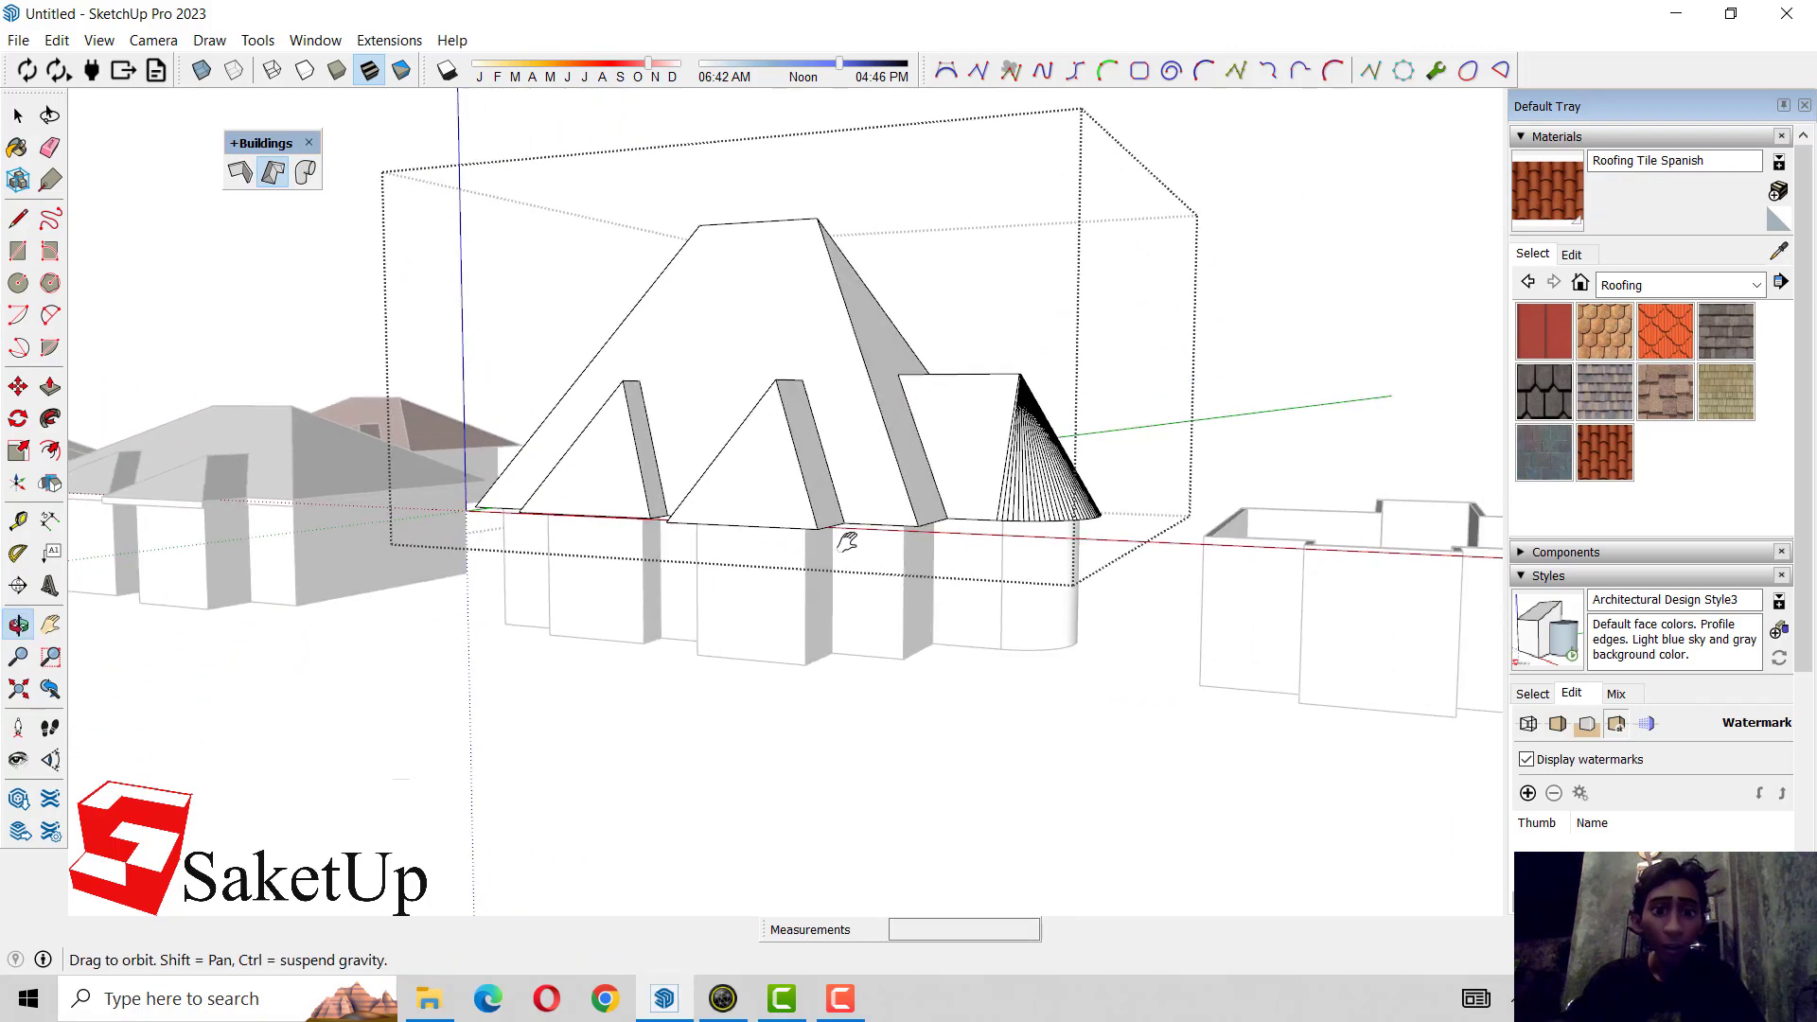
key("space")
mouse_move(855, 786)
middle_mouse_down()
mouse_move(864, 811)
mouse_move(1022, 578)
mouse_move(1032, 598)
mouse_move(1013, 503)
mouse_move(1046, 304)
mouse_move(945, 531)
middle_mouse_up()
- Offset the wall-top face outward by 60 to form a wide ledge
scroll(805, 625, "up", 3)
scroll(805, 631, "up", 3)
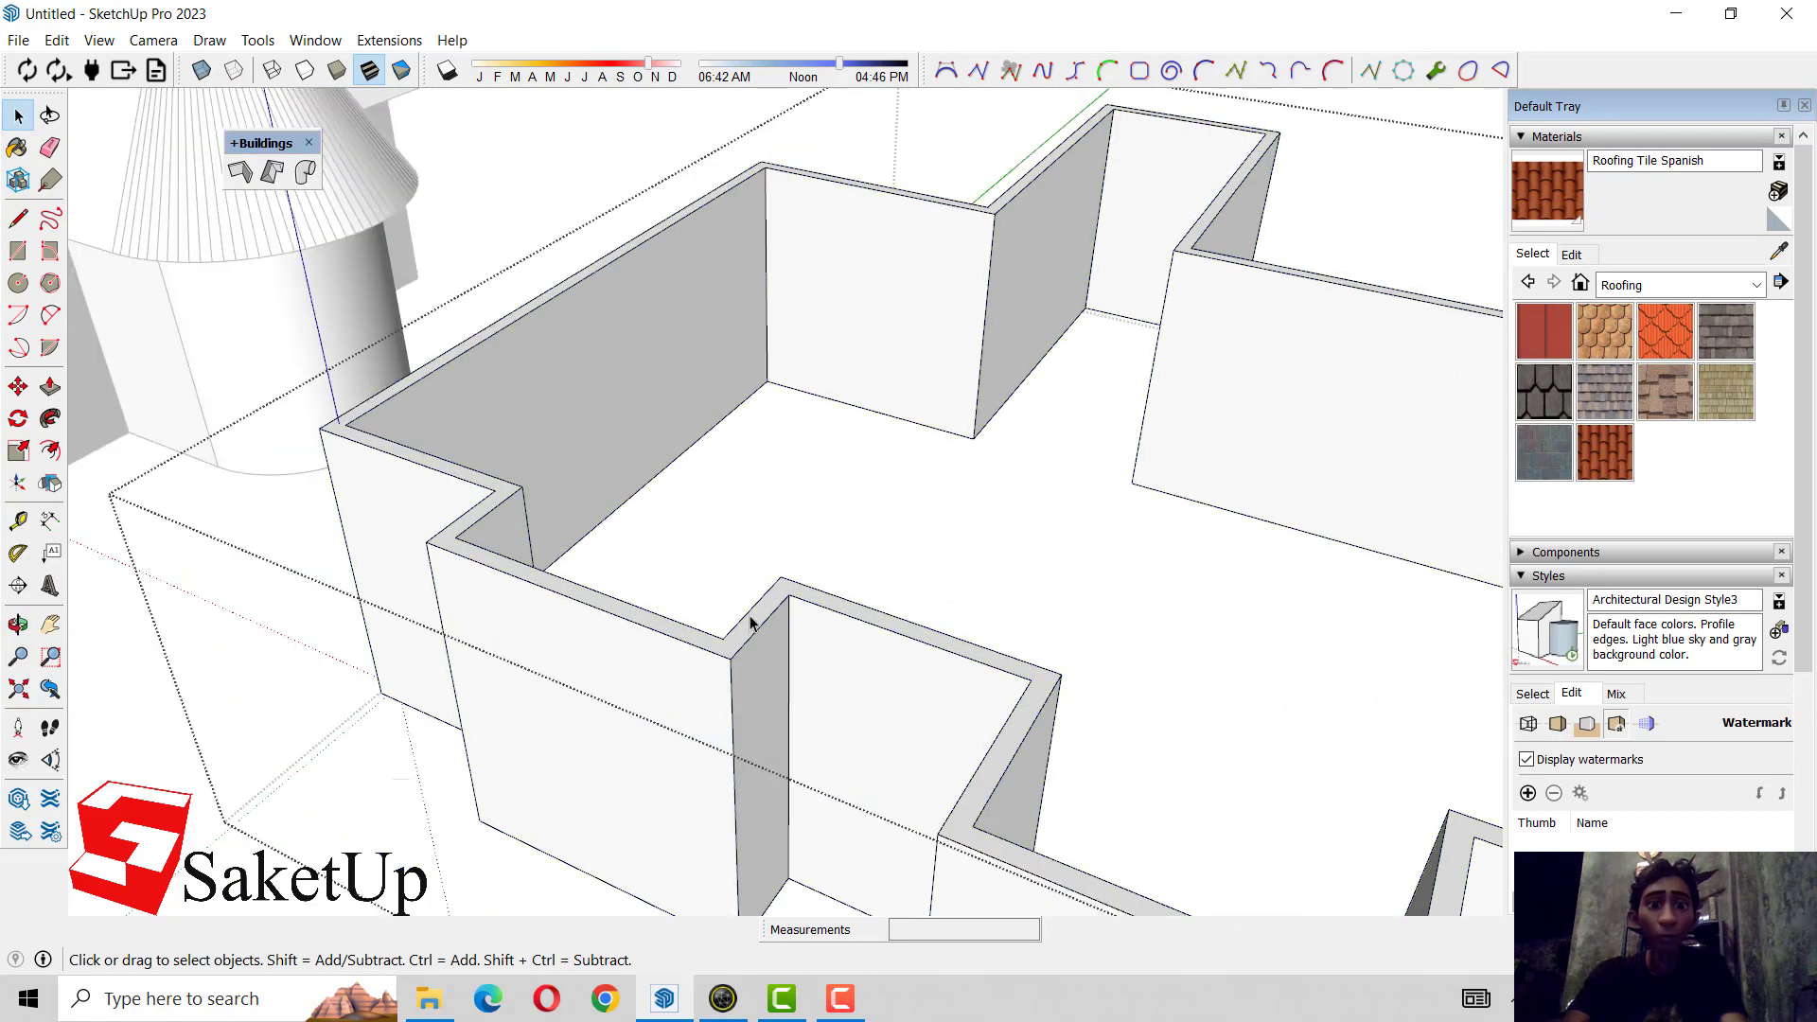
scroll(750, 621, "up", 2)
key("f")
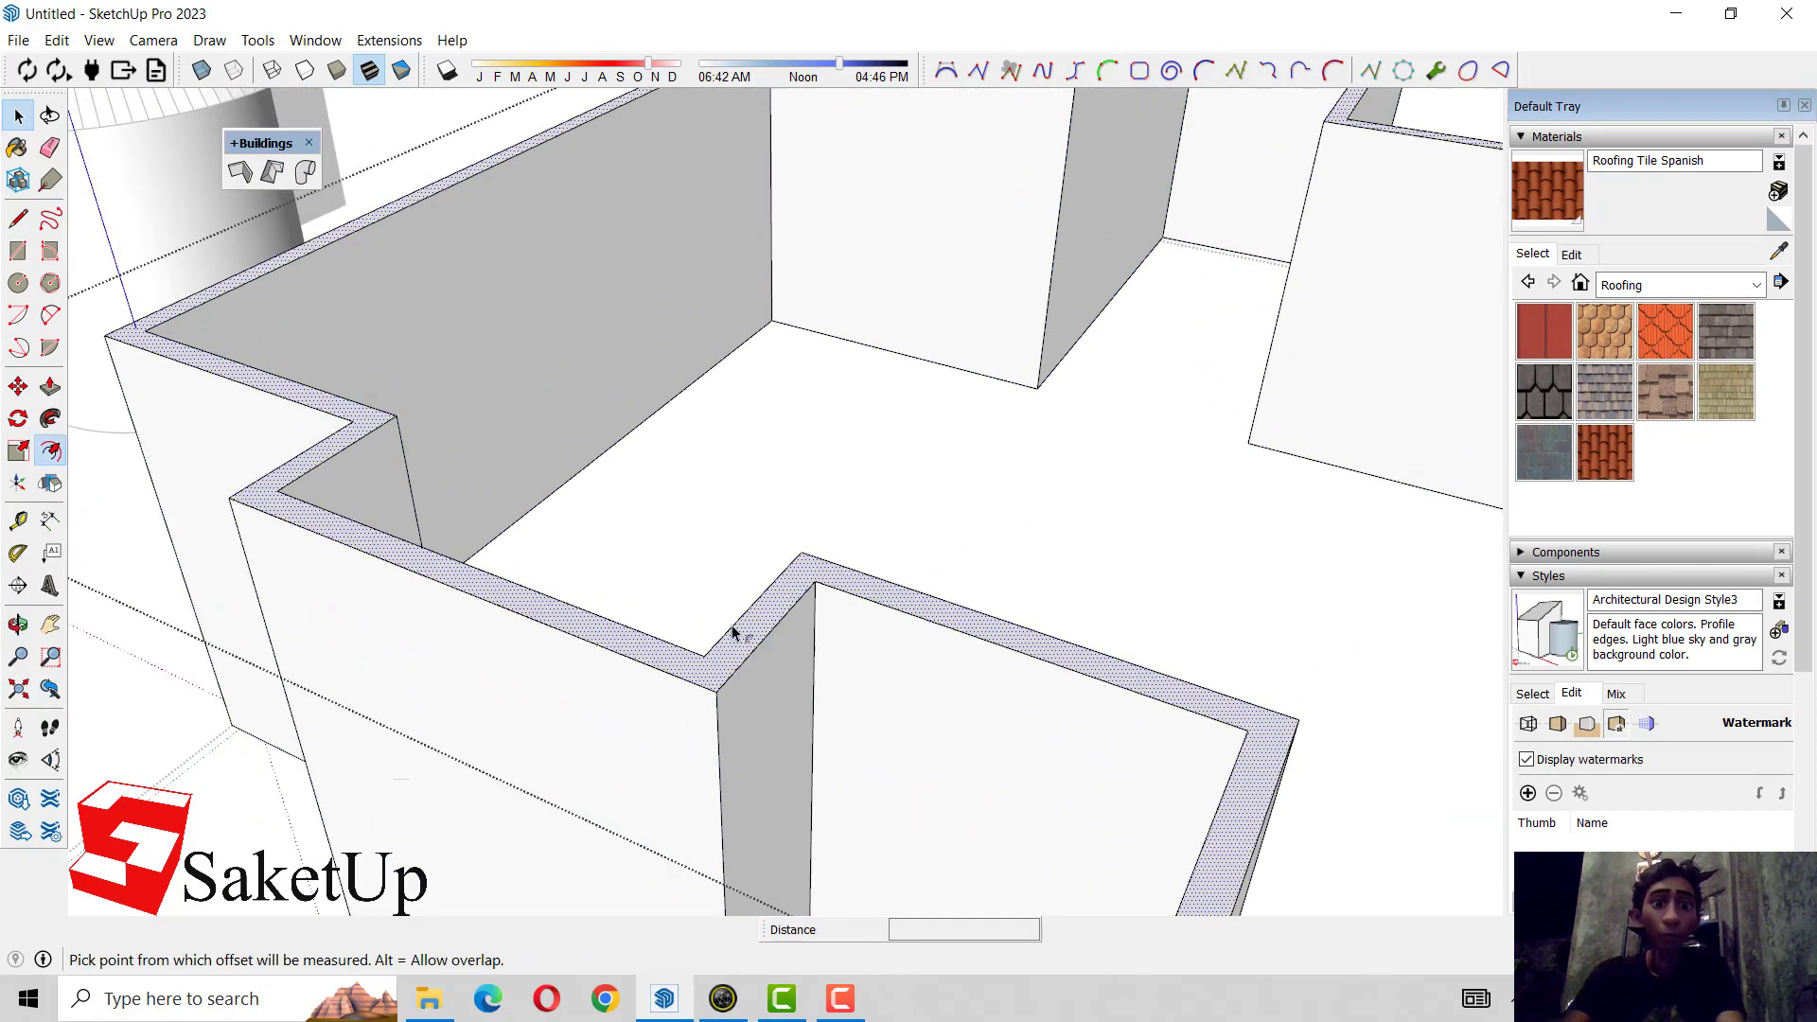
left_click(595, 643)
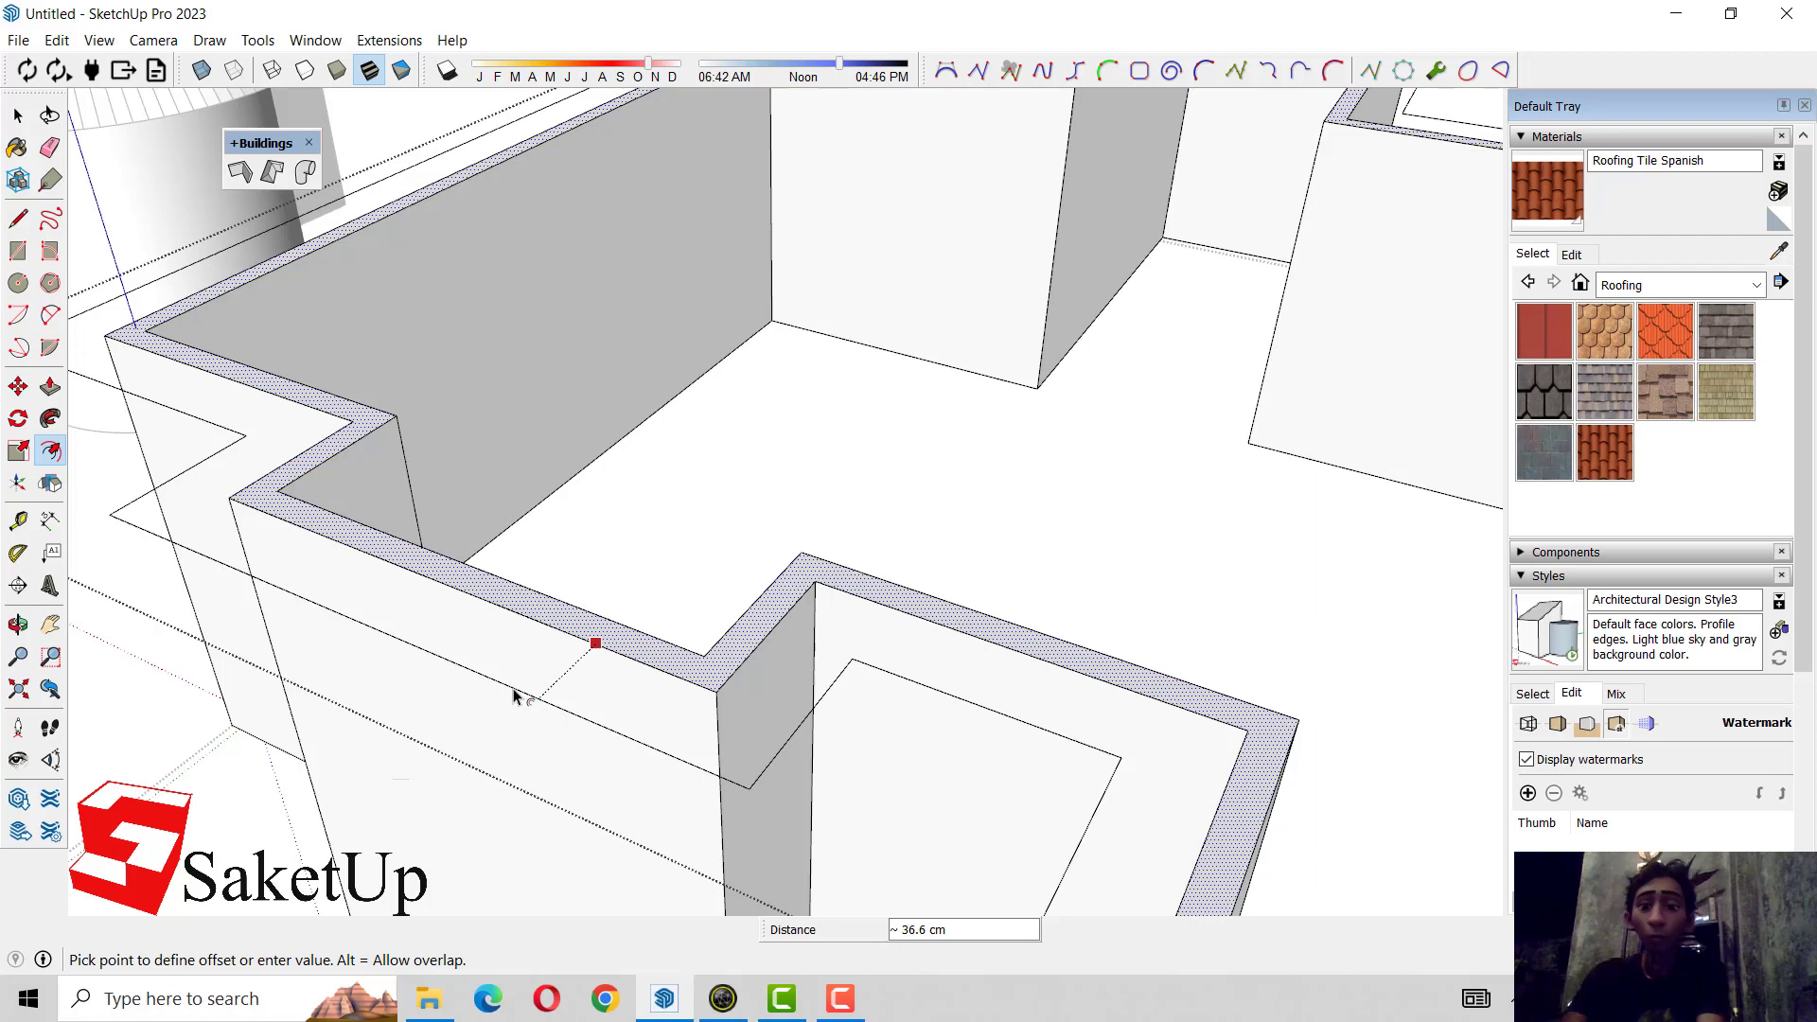
type("6")
key("Return")
scroll(512, 691, "down", 2)
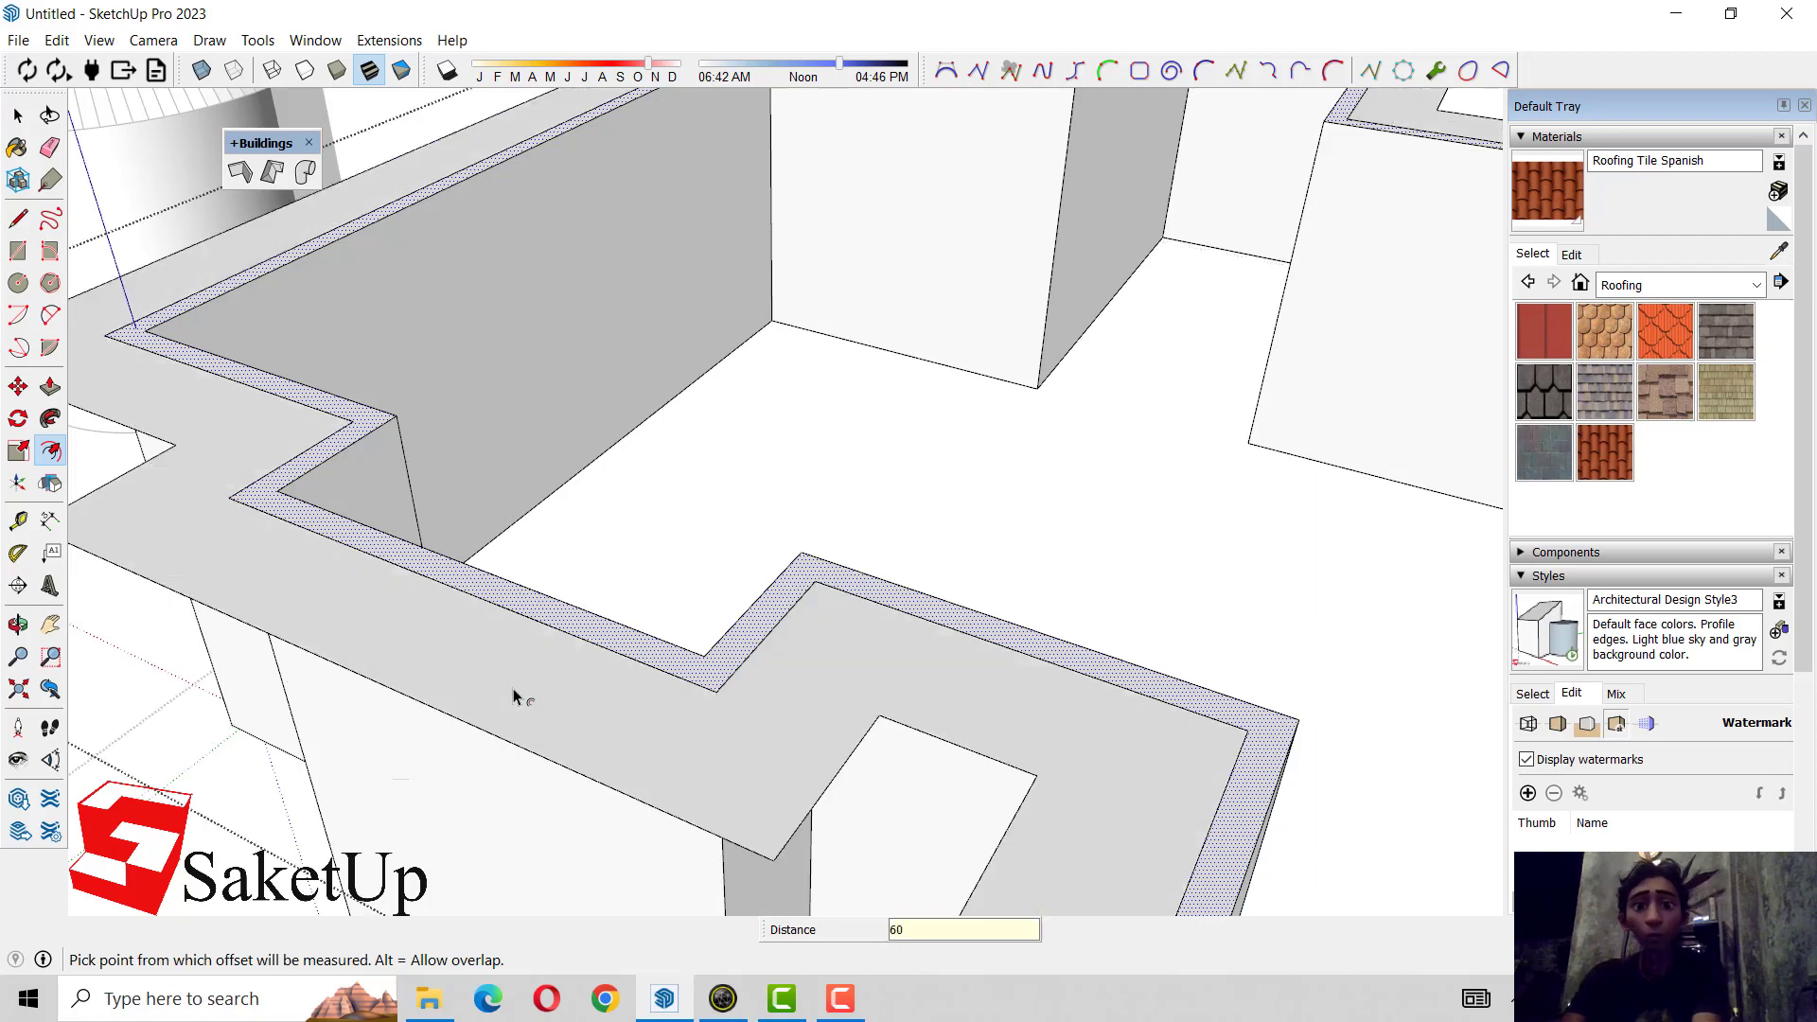
scroll(567, 615, "down", 4)
key("space")
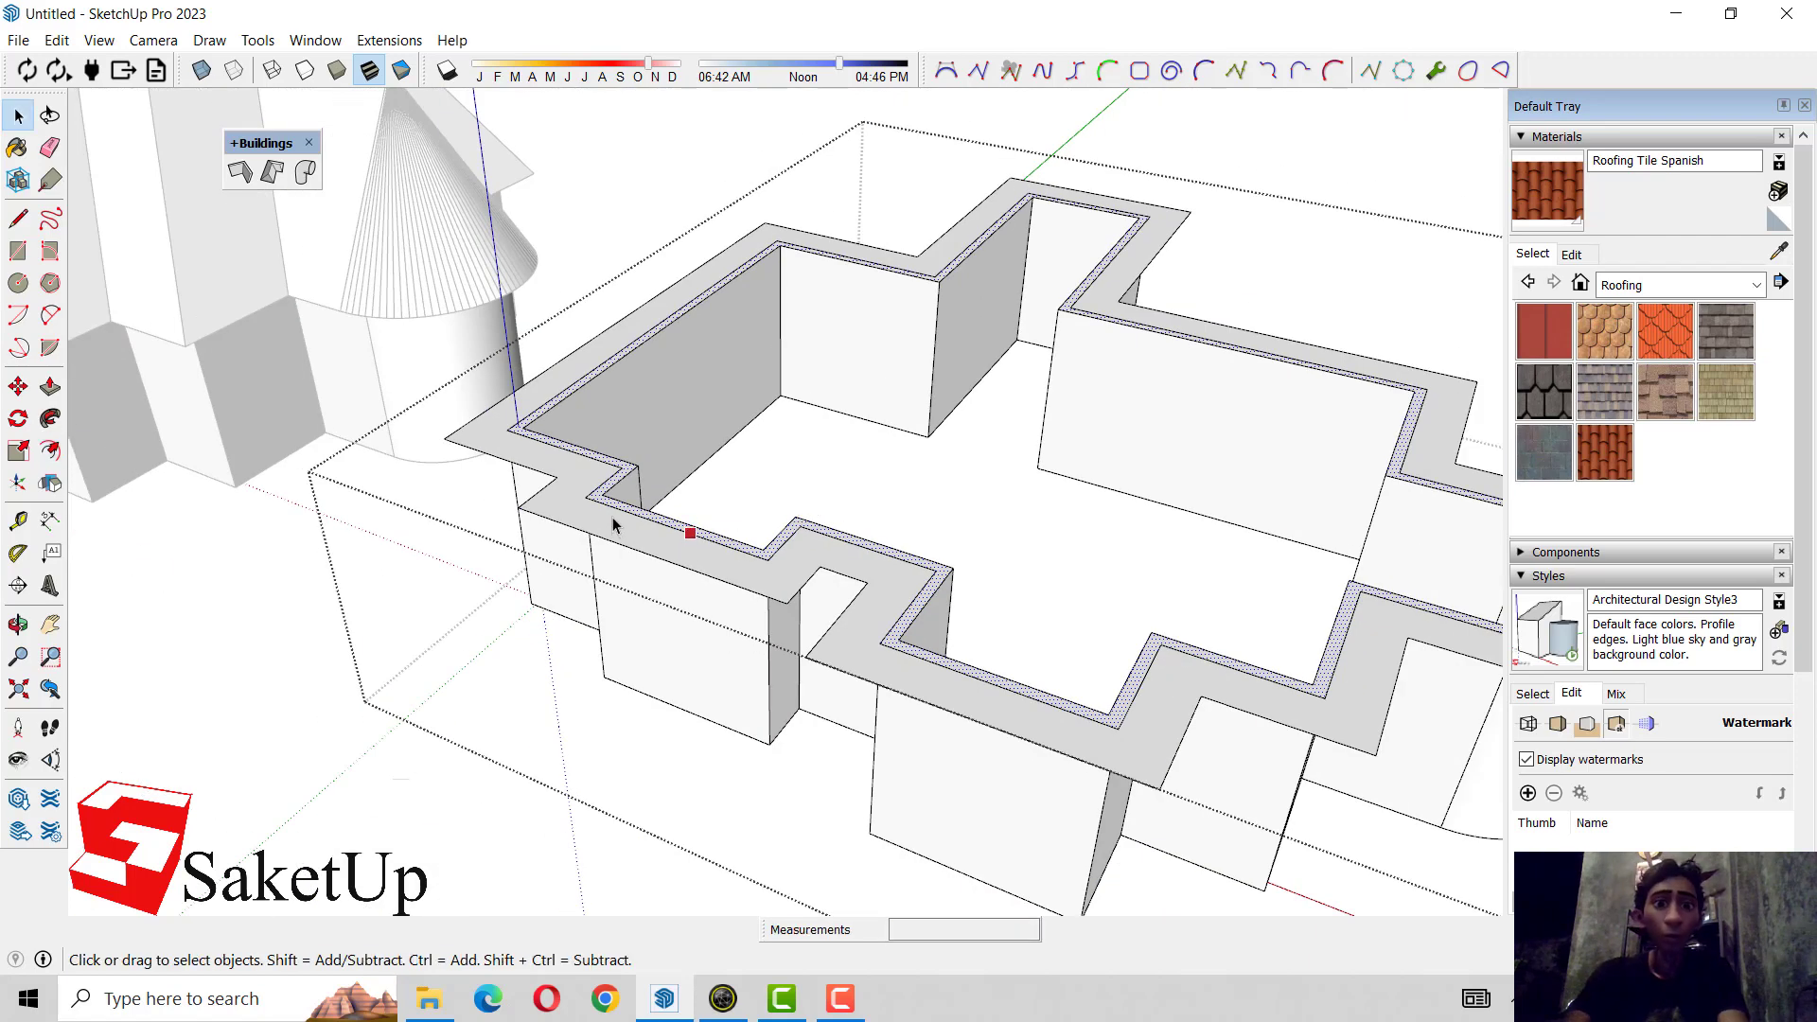
- Push/Pull the ledge face up into a thin slab
left_click(613, 523)
key("p")
left_click(613, 523)
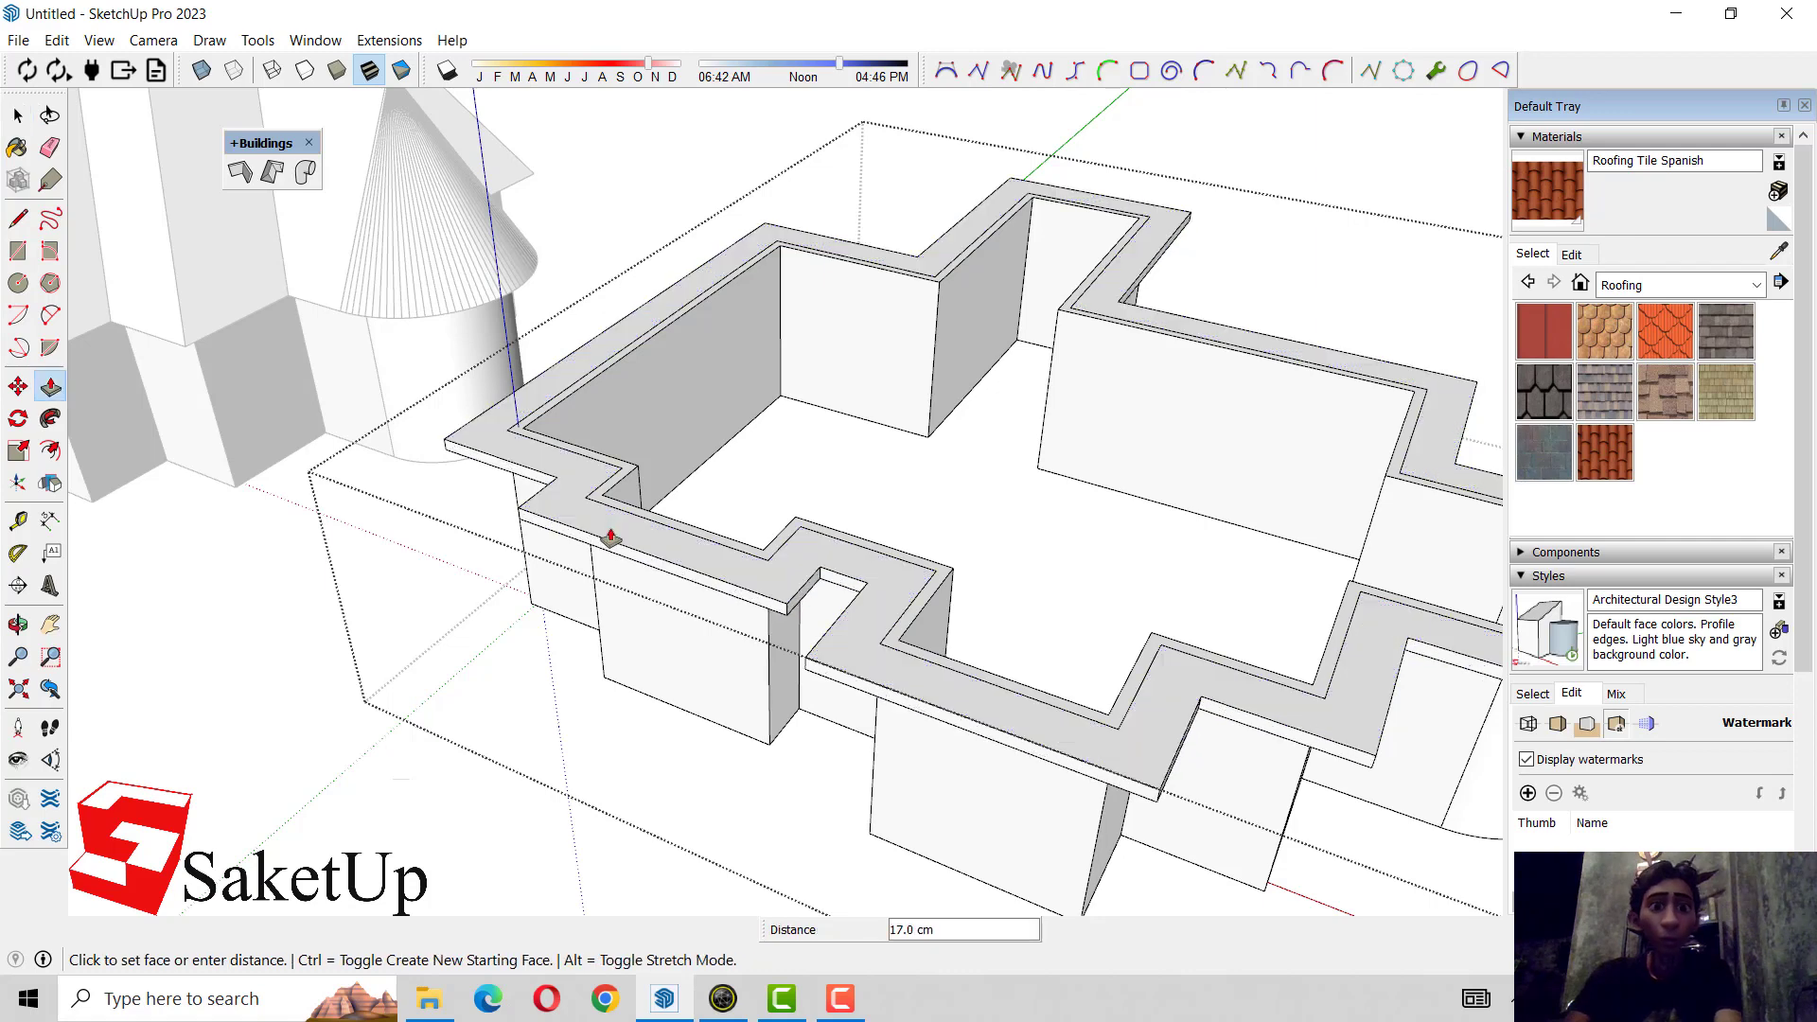
- Add a hipped roof on the ledge, inspect it from several angles, then undo it
left_click(272, 171)
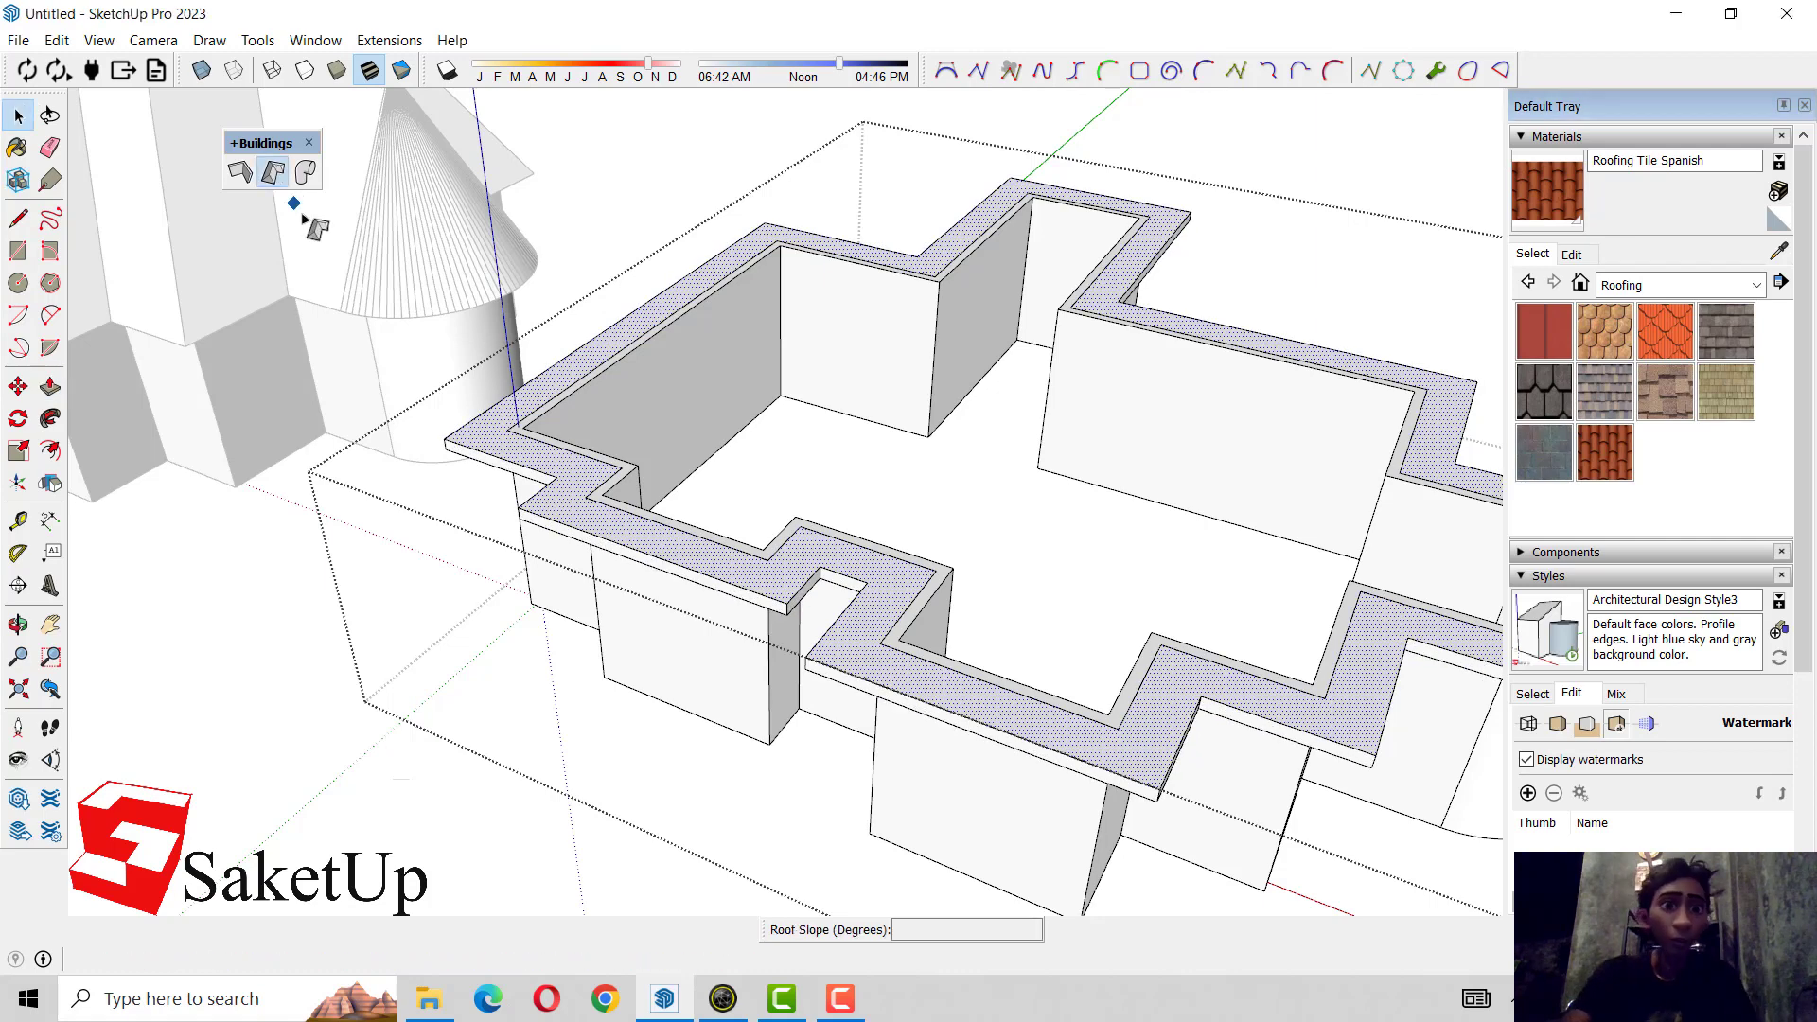
type("30")
left_click(503, 399)
scroll(511, 405, "down", 3)
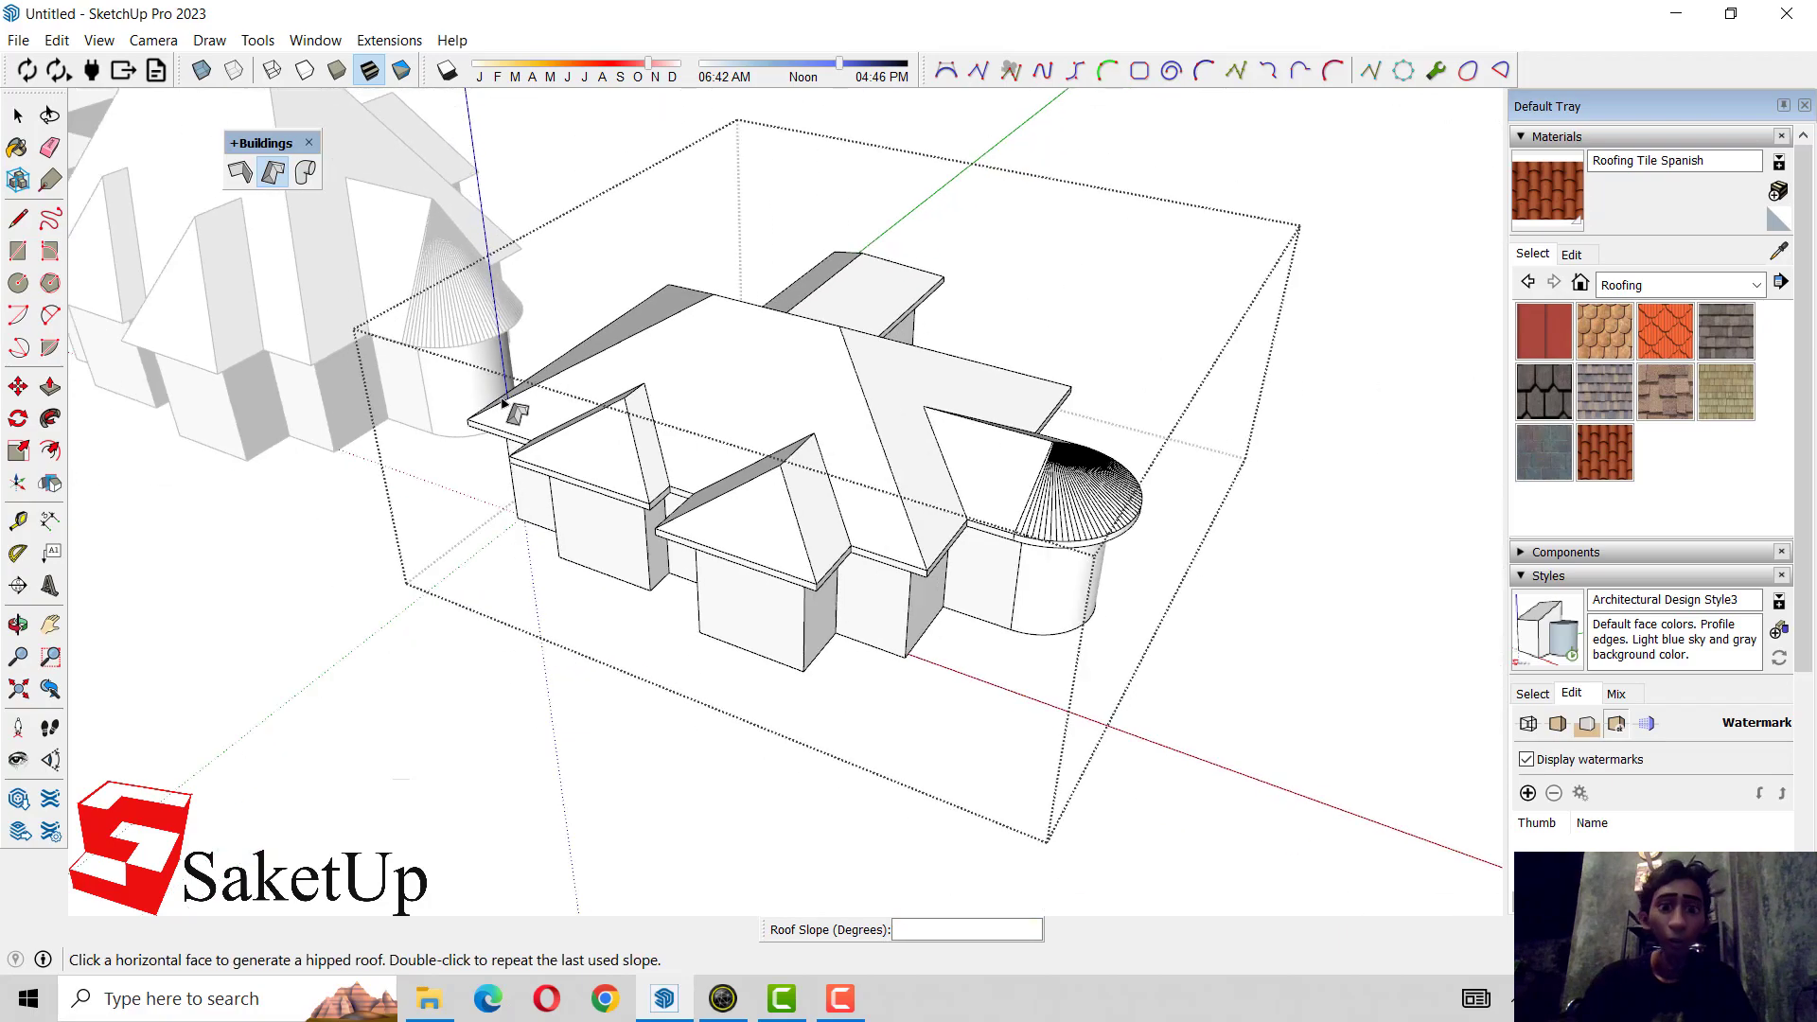
middle_click_drag(511, 405, 811, 289)
scroll(810, 288, "up", 3)
mouse_move(974, 284)
middle_mouse_down()
mouse_move(973, 369)
mouse_move(690, 426)
middle_mouse_up()
scroll(558, 452, "down", 2)
middle_click_drag(568, 460, 700, 551)
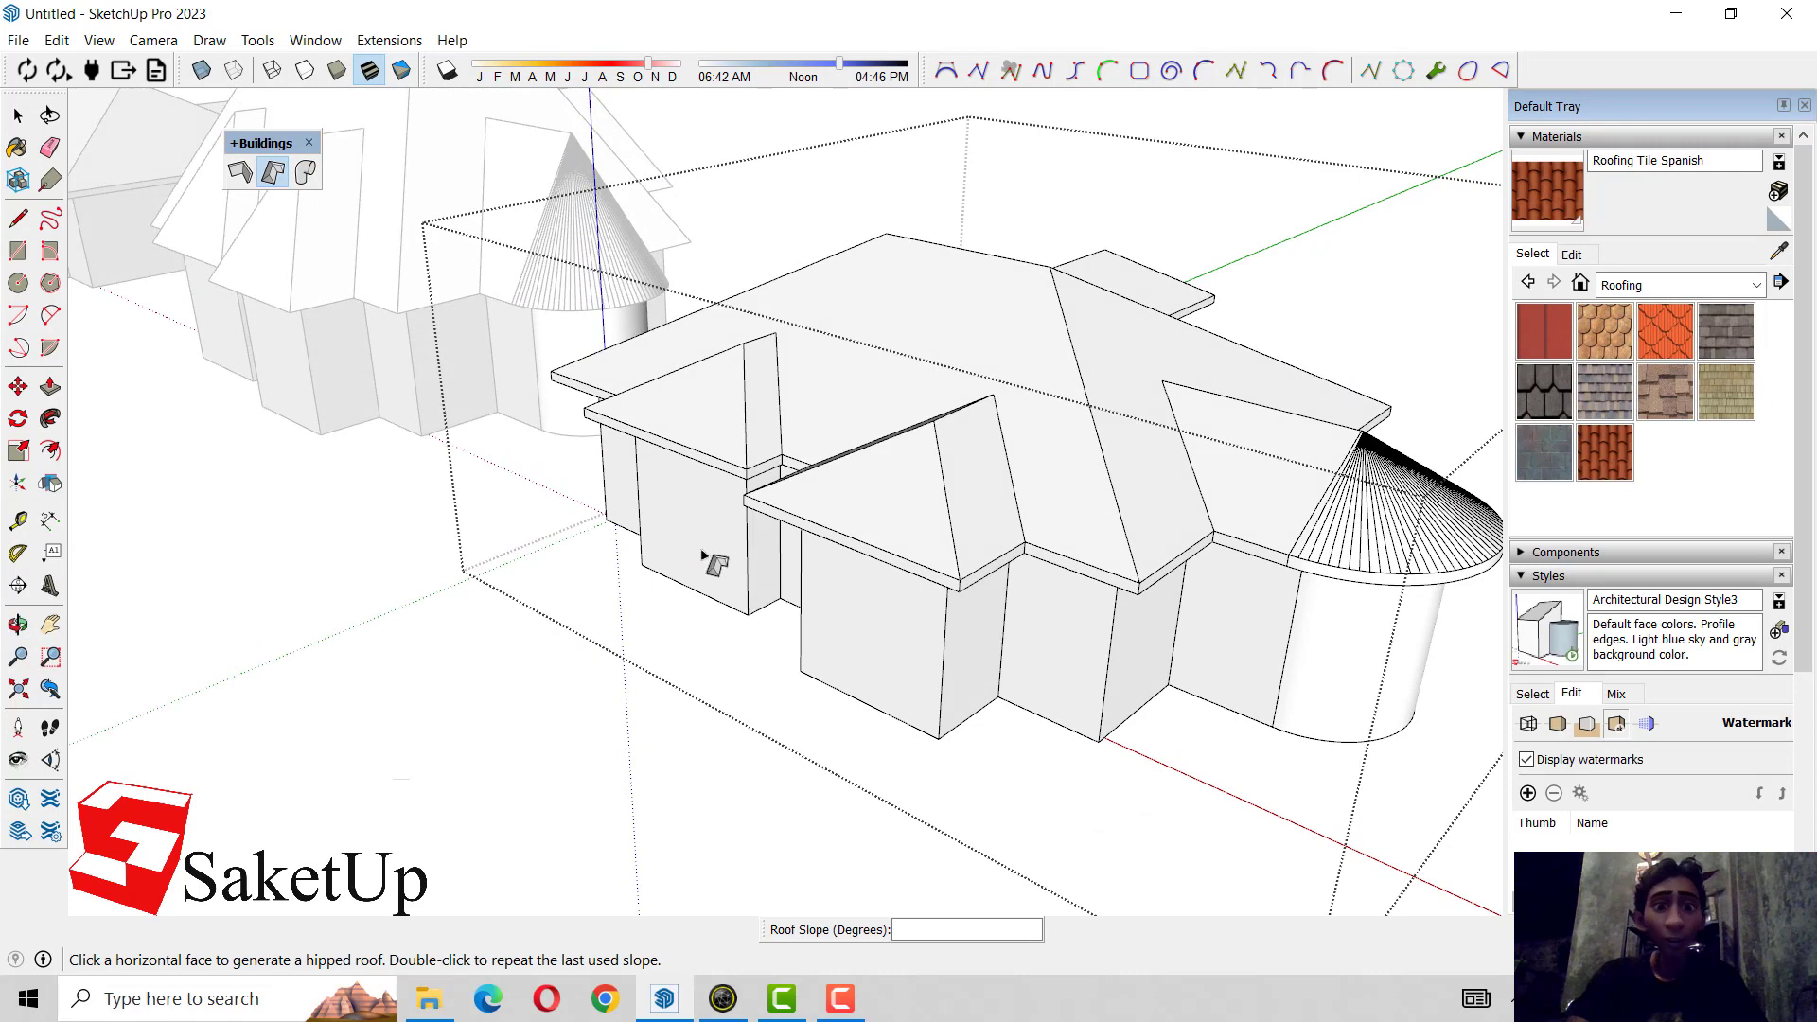
key("ctrl+z")
- Paint the bare wall-top ledge with Roofing Tile Spanish
key("space")
scroll(702, 544, "up", 2)
scroll(696, 527, "up", 2)
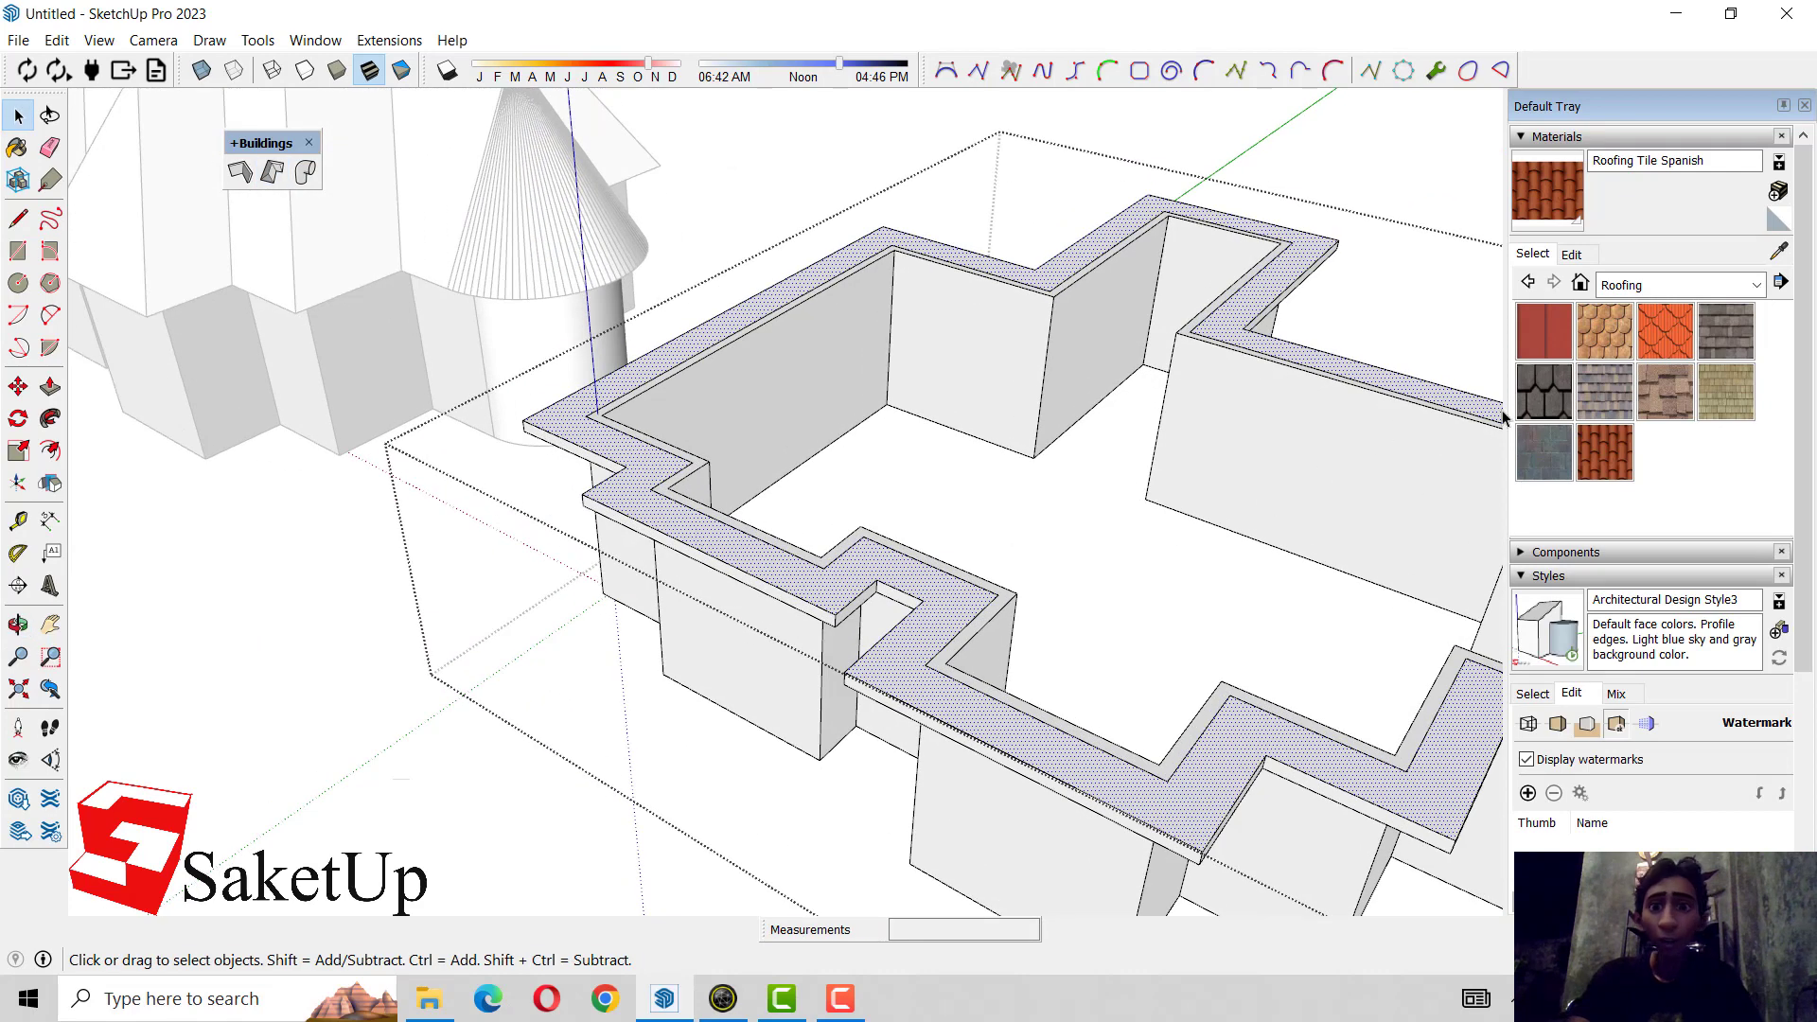
key("b")
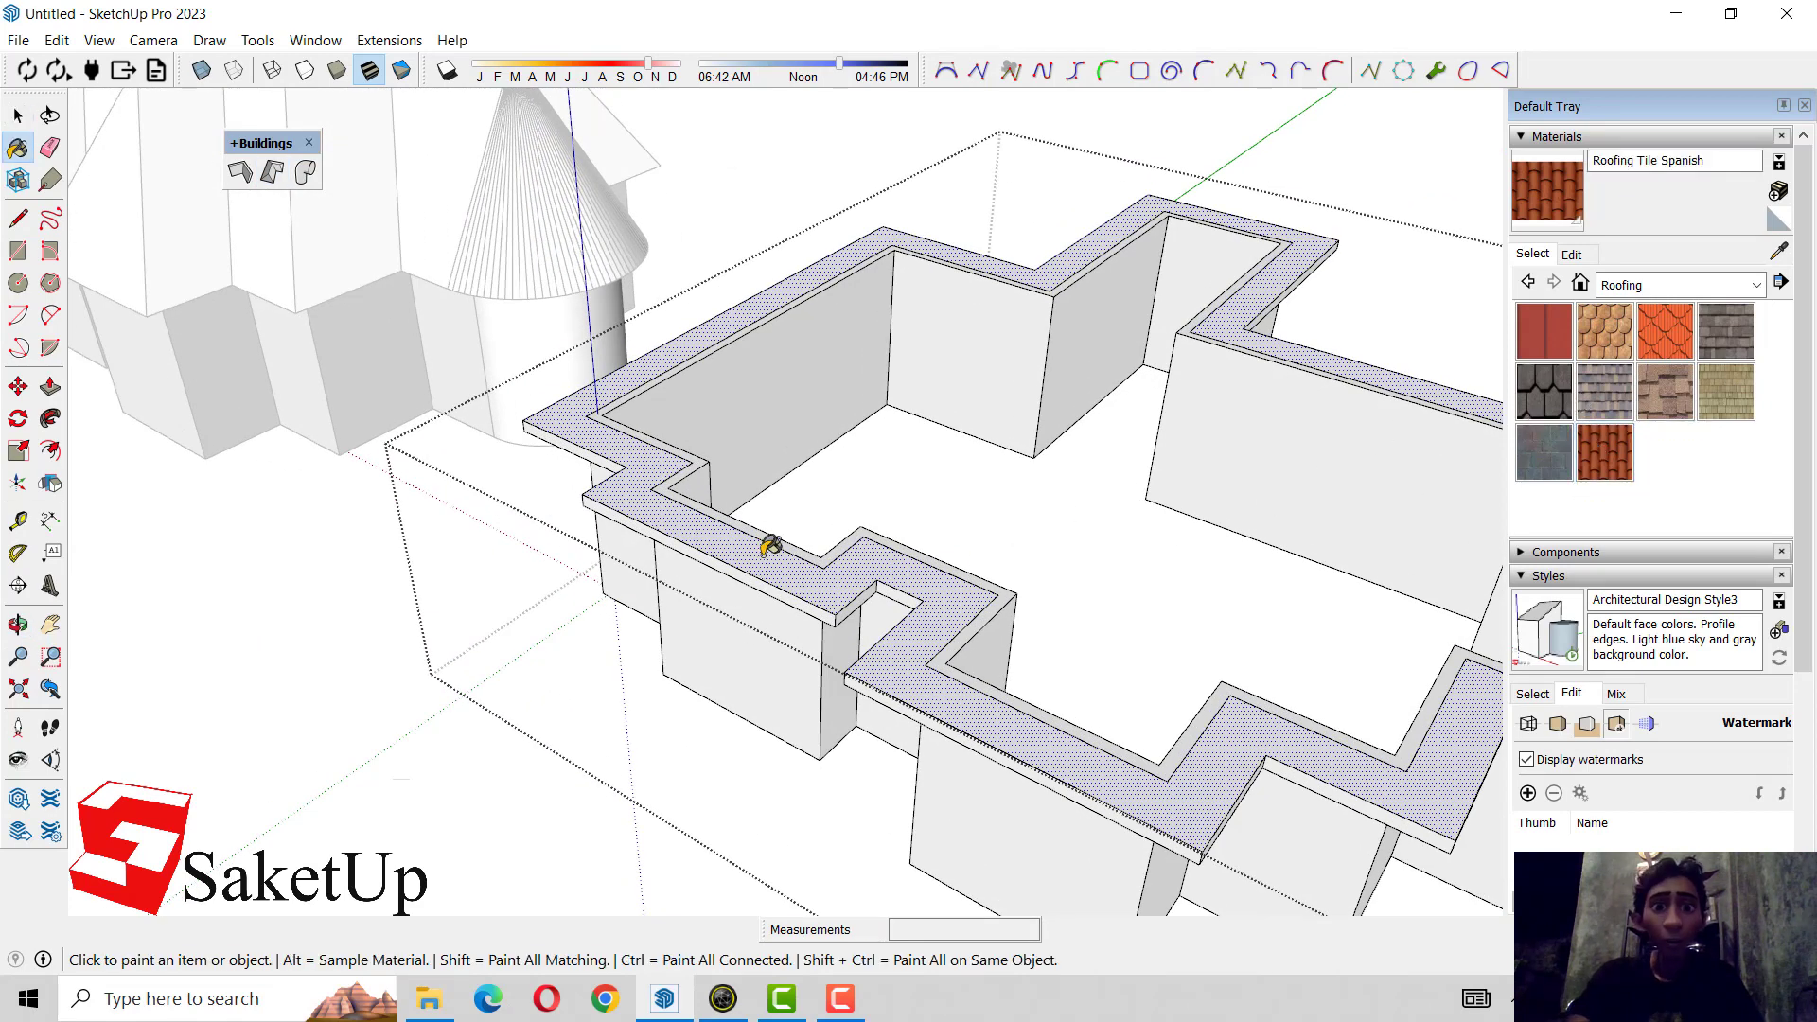
left_click(766, 549)
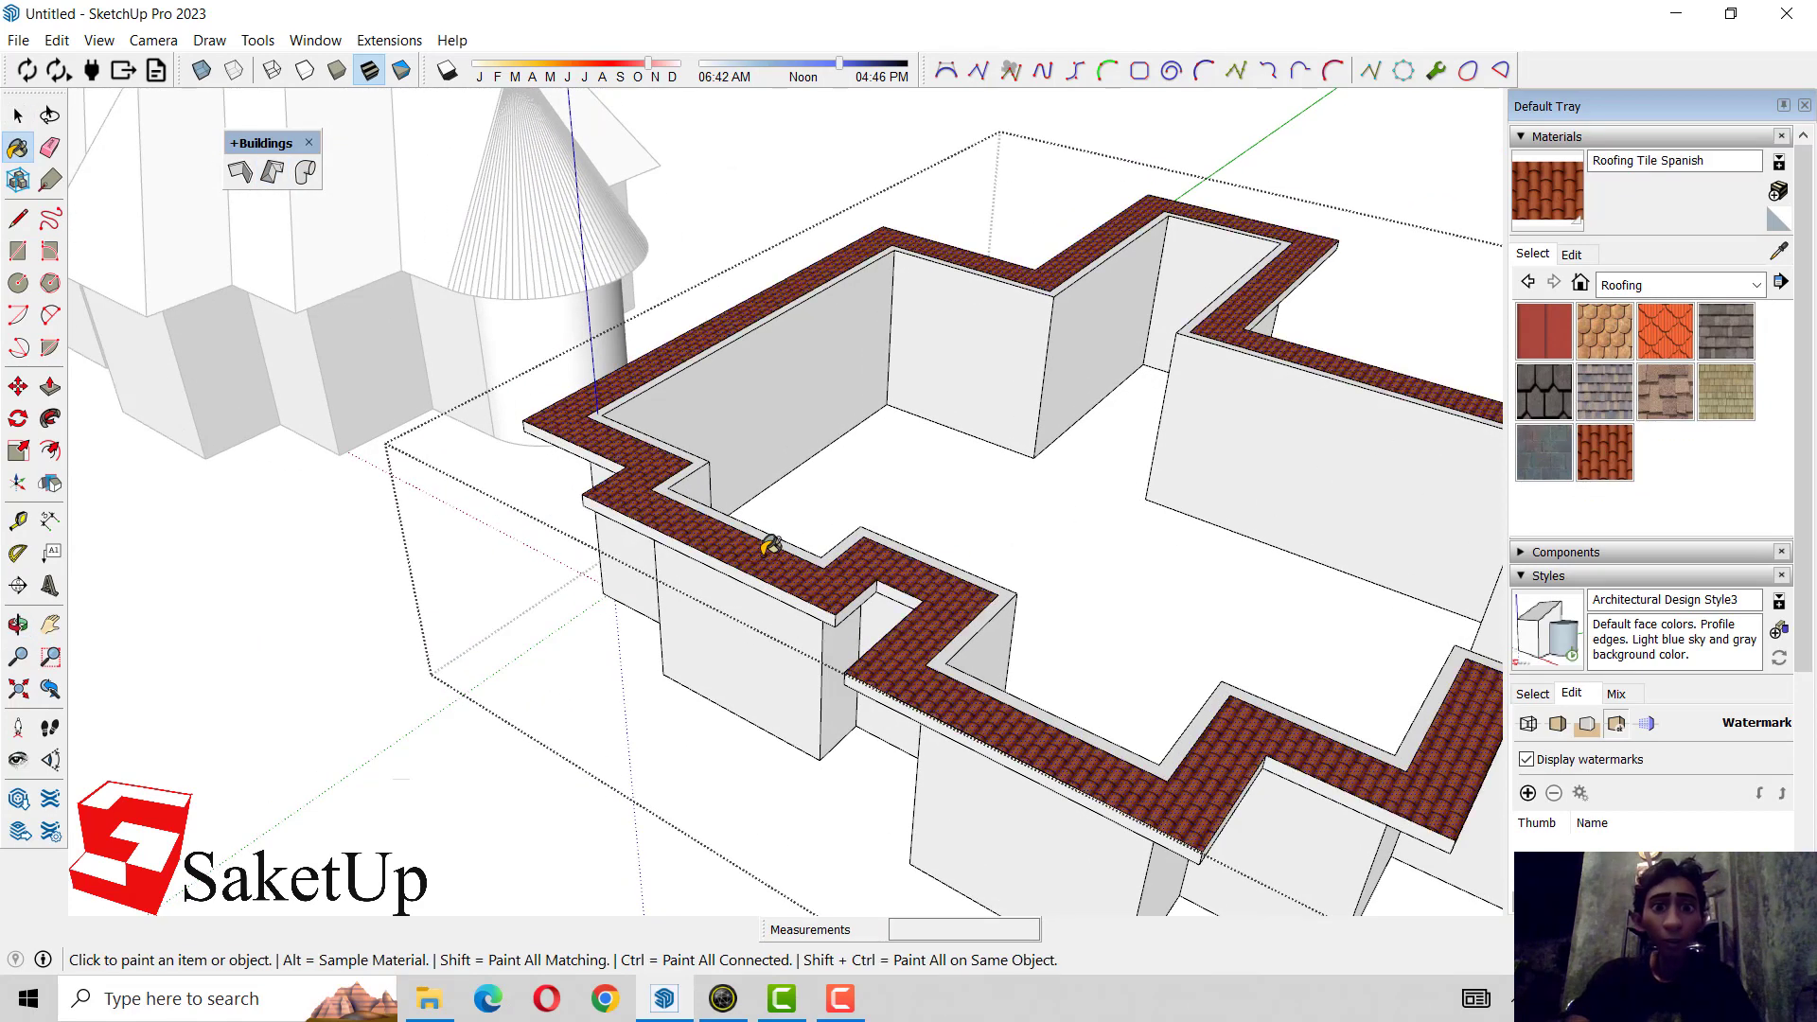
- Add a 45° hipped roof over the tiled ledge, then open the left building's group
left_click(273, 172)
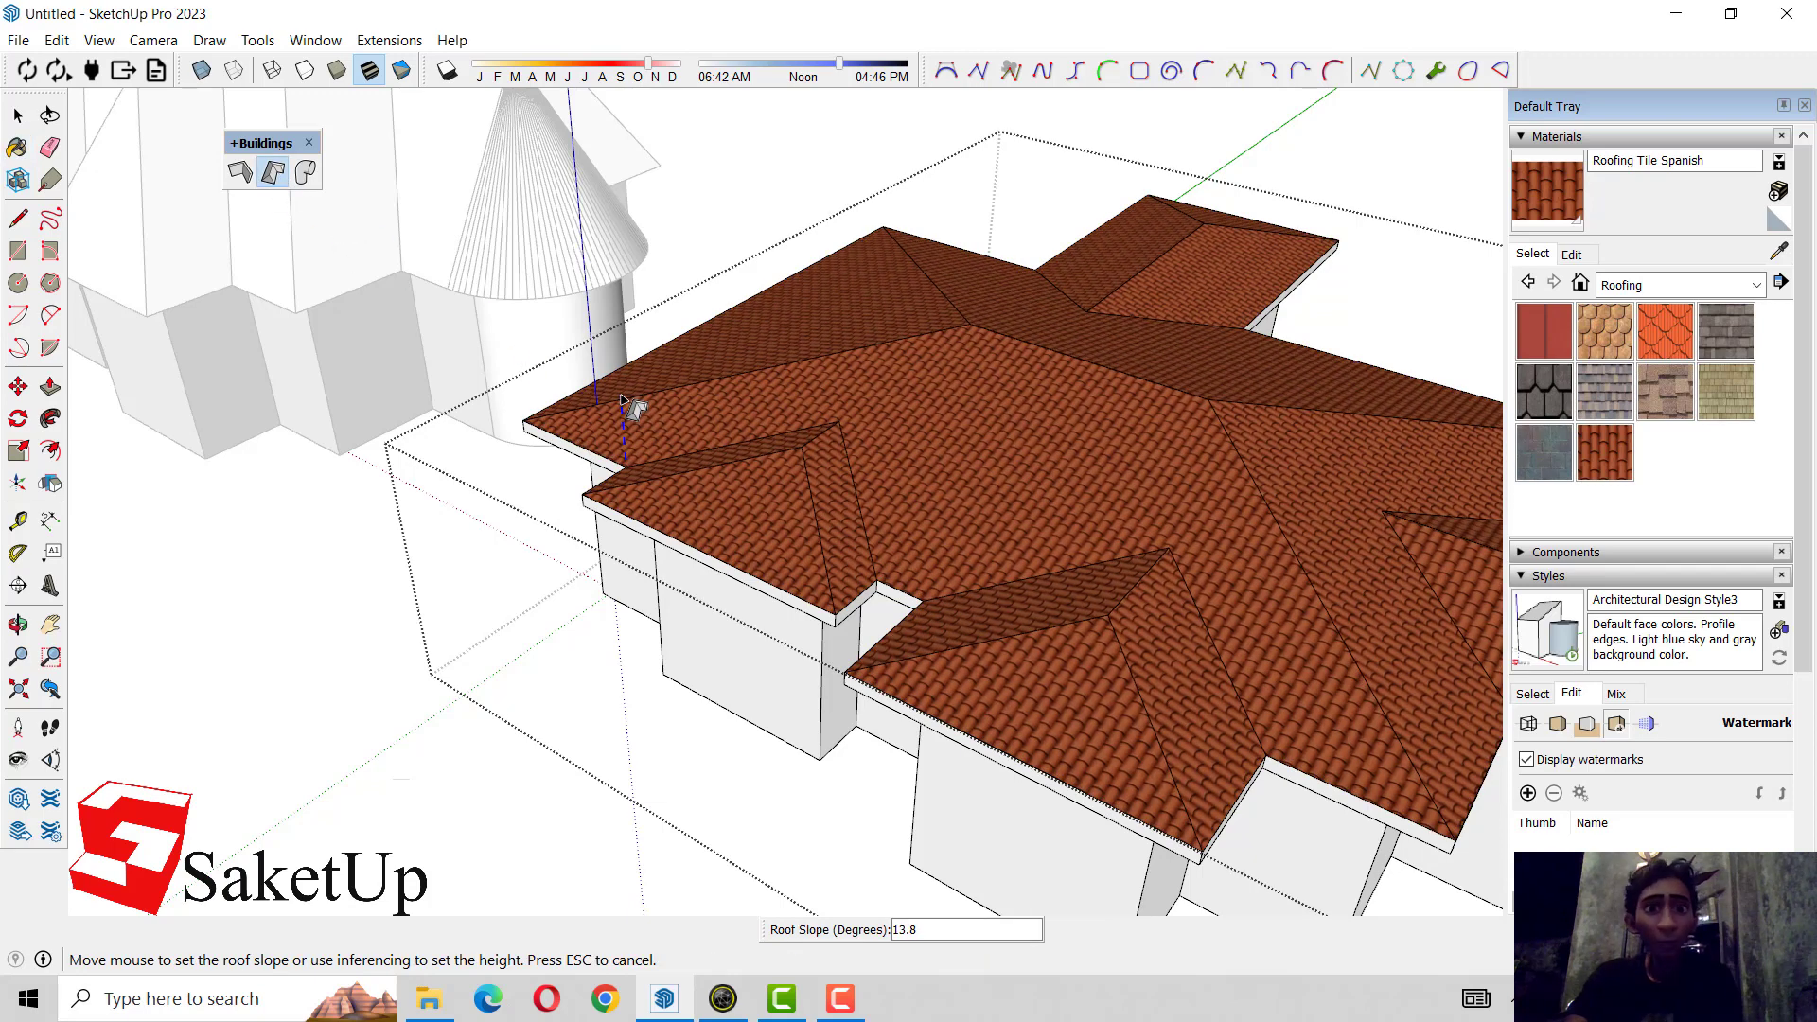
type("45")
left_click(621, 402)
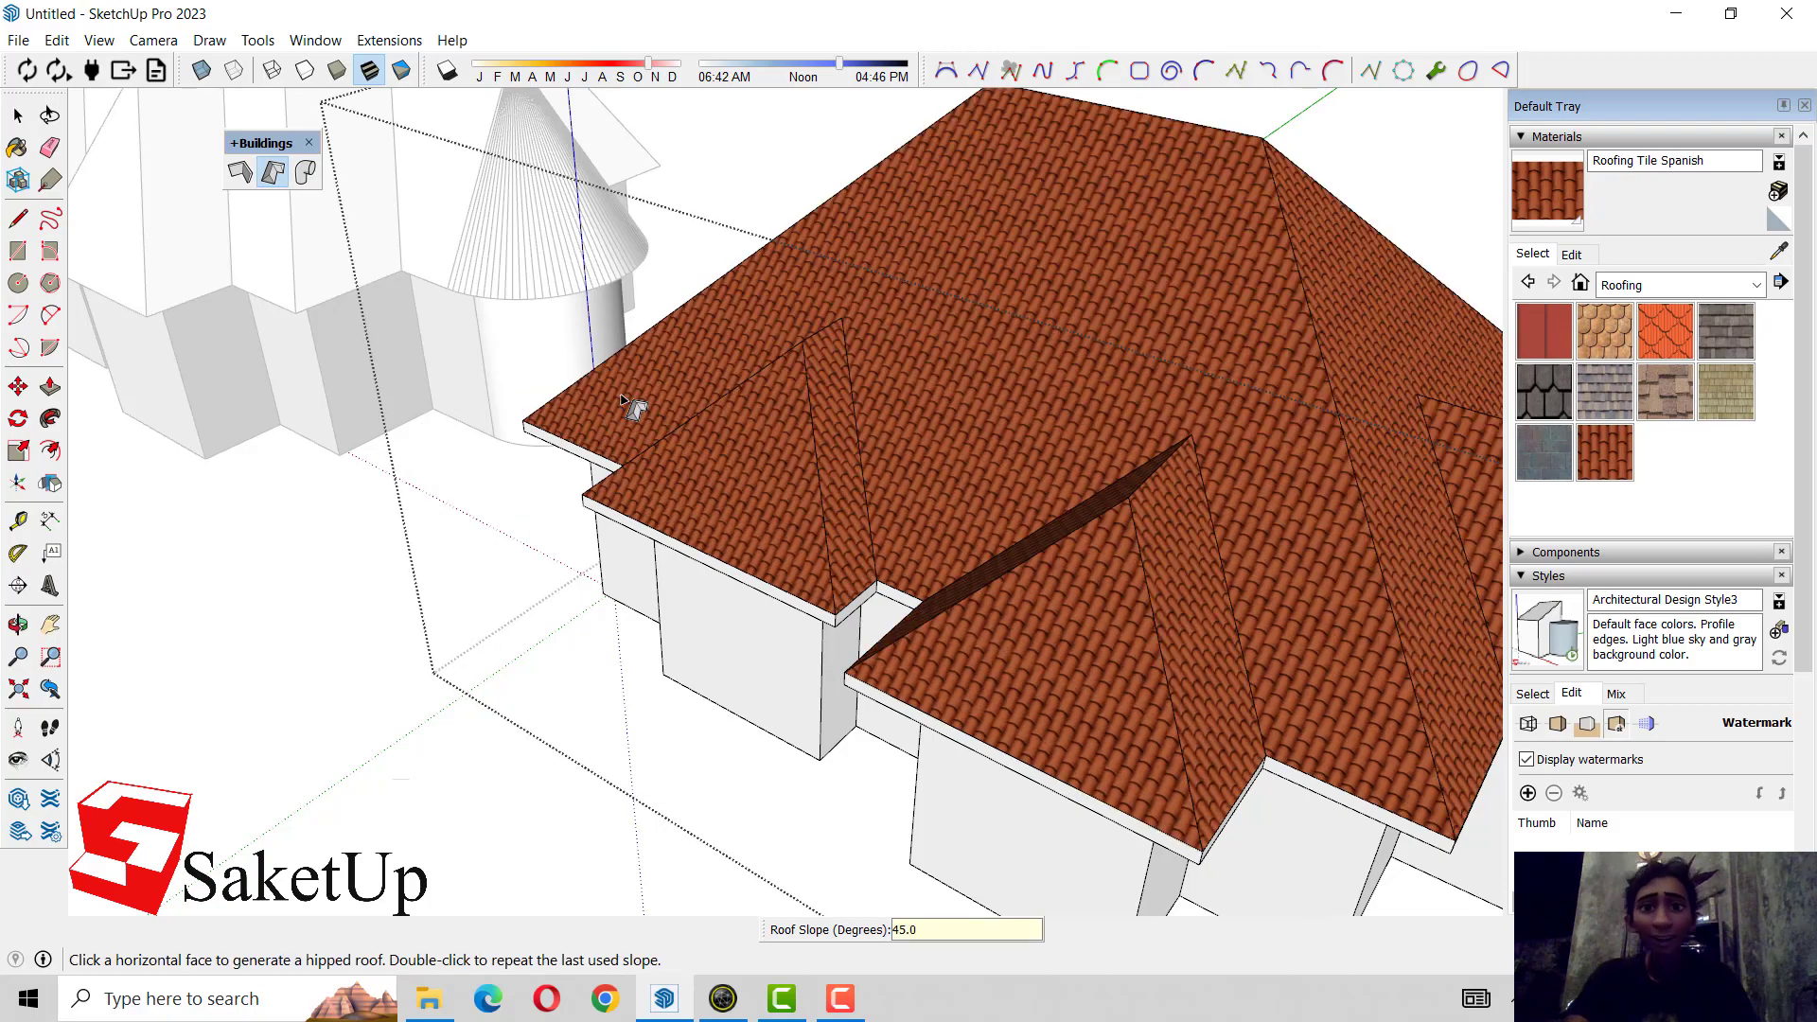
mouse_move(636, 405)
middle_mouse_down()
mouse_move(608, 520)
mouse_move(721, 320)
mouse_move(718, 356)
mouse_move(839, 324)
middle_mouse_up()
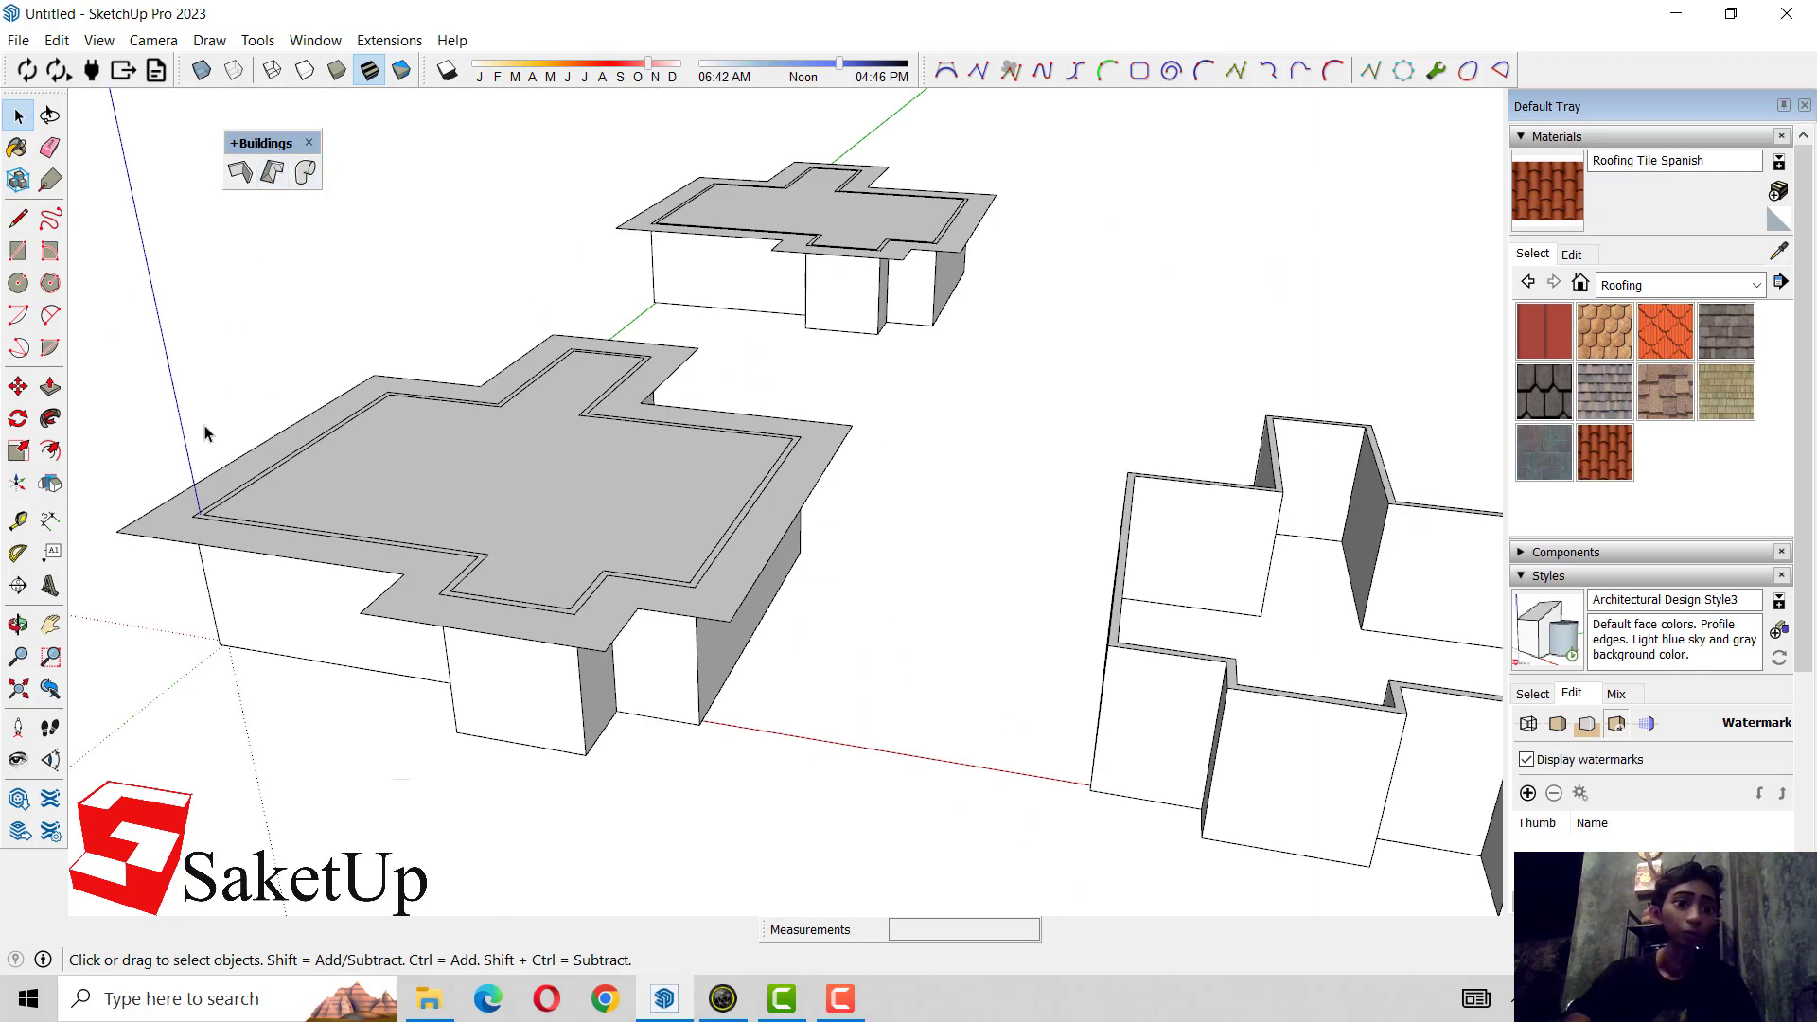
double_click(183, 501)
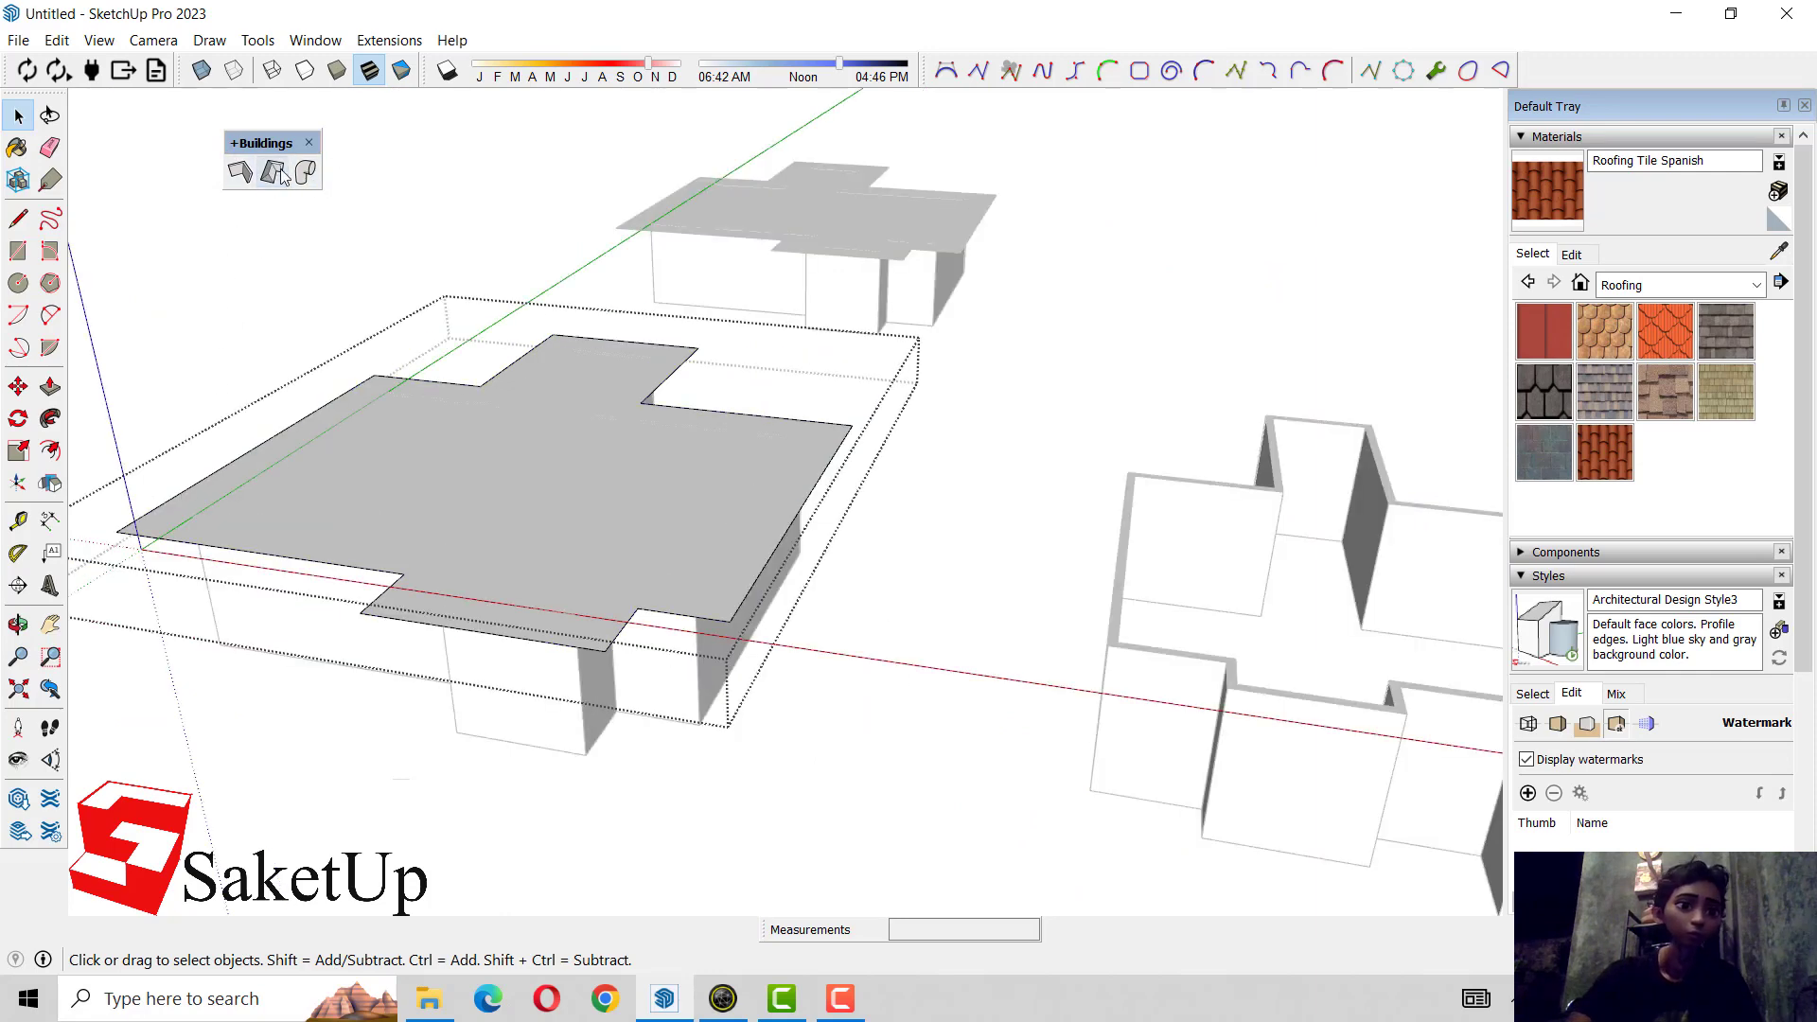
- Add a hipped roof to the left building's top face, changing its slope from 36.6° to 30°
left_click(274, 172)
left_click(171, 510)
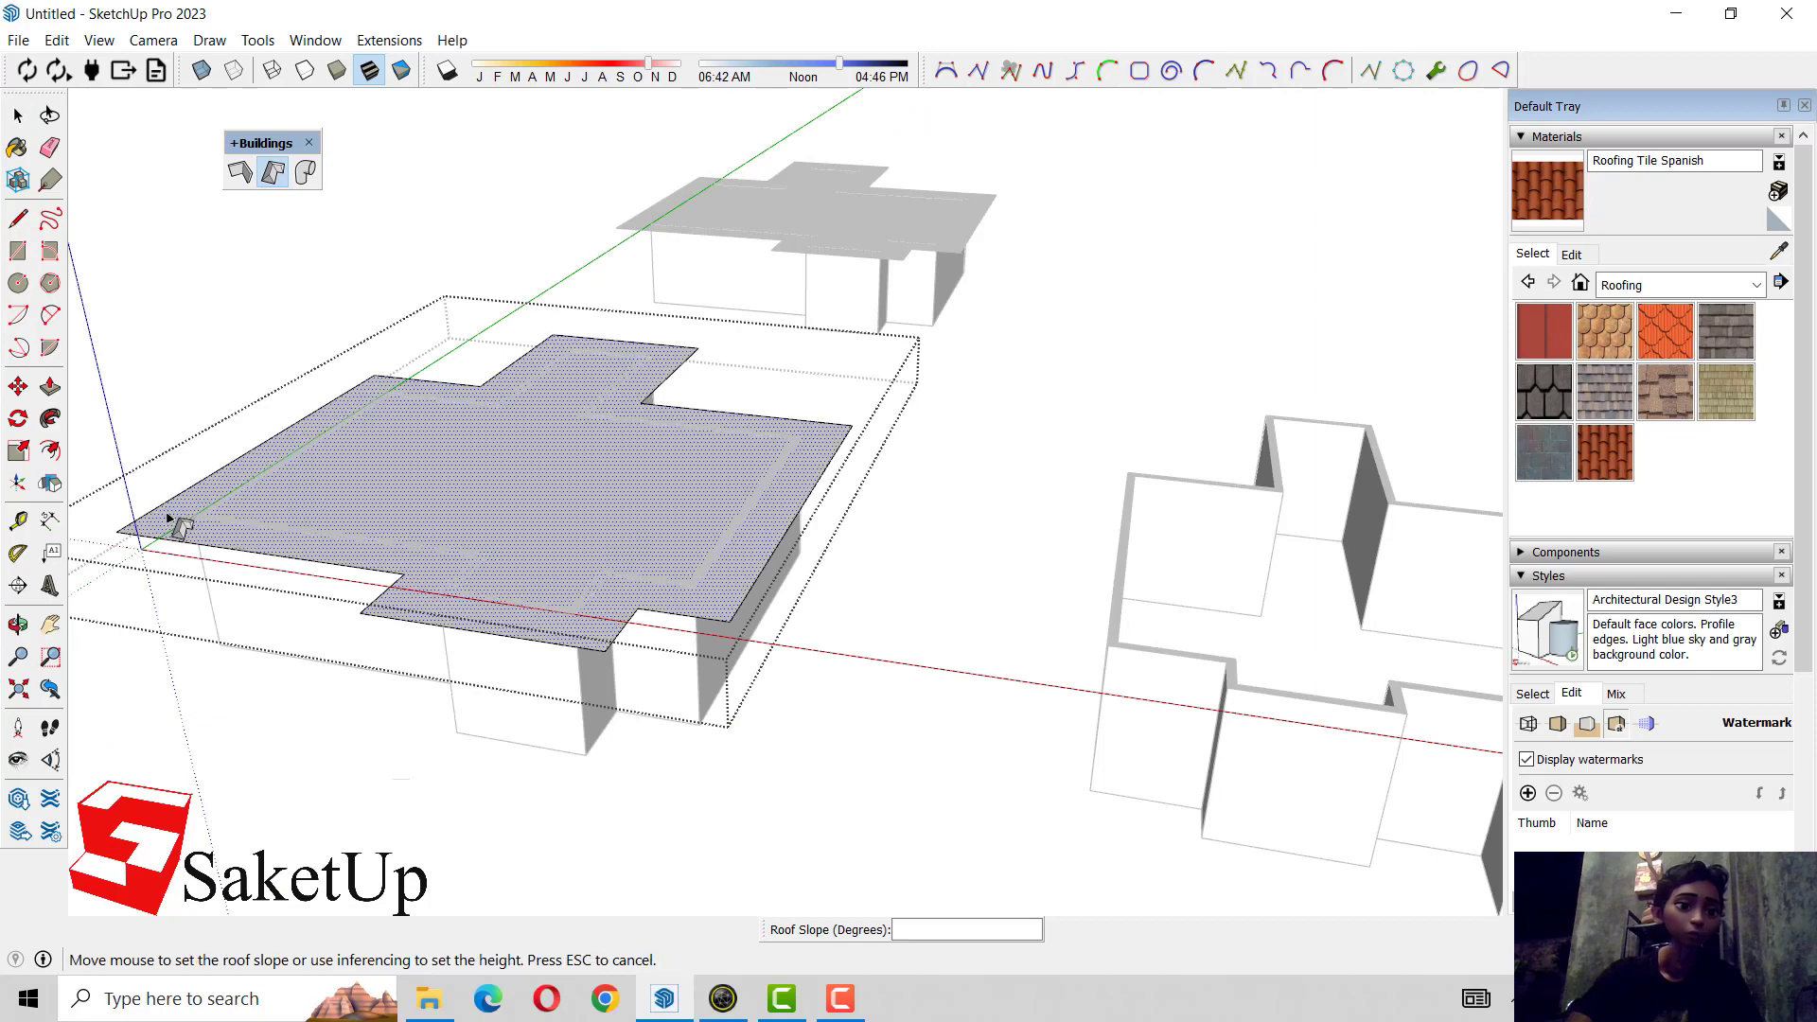
left_click(187, 351)
type("30")
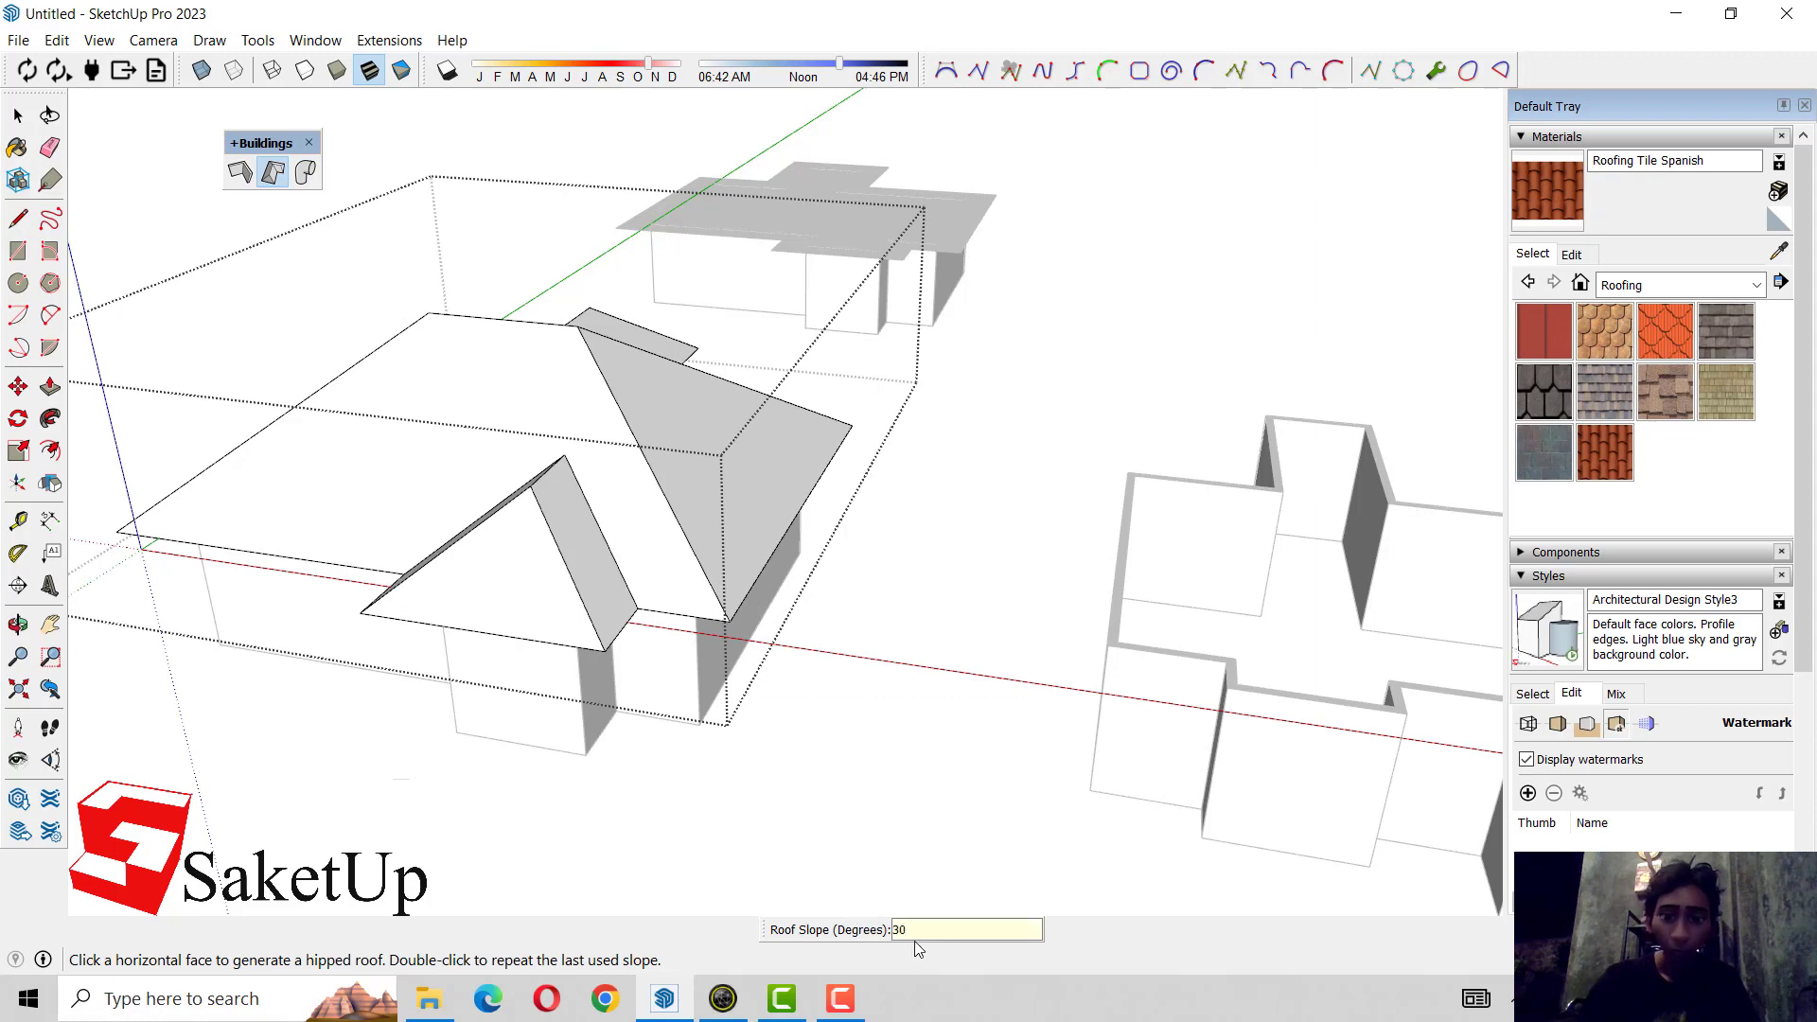
key("Return")
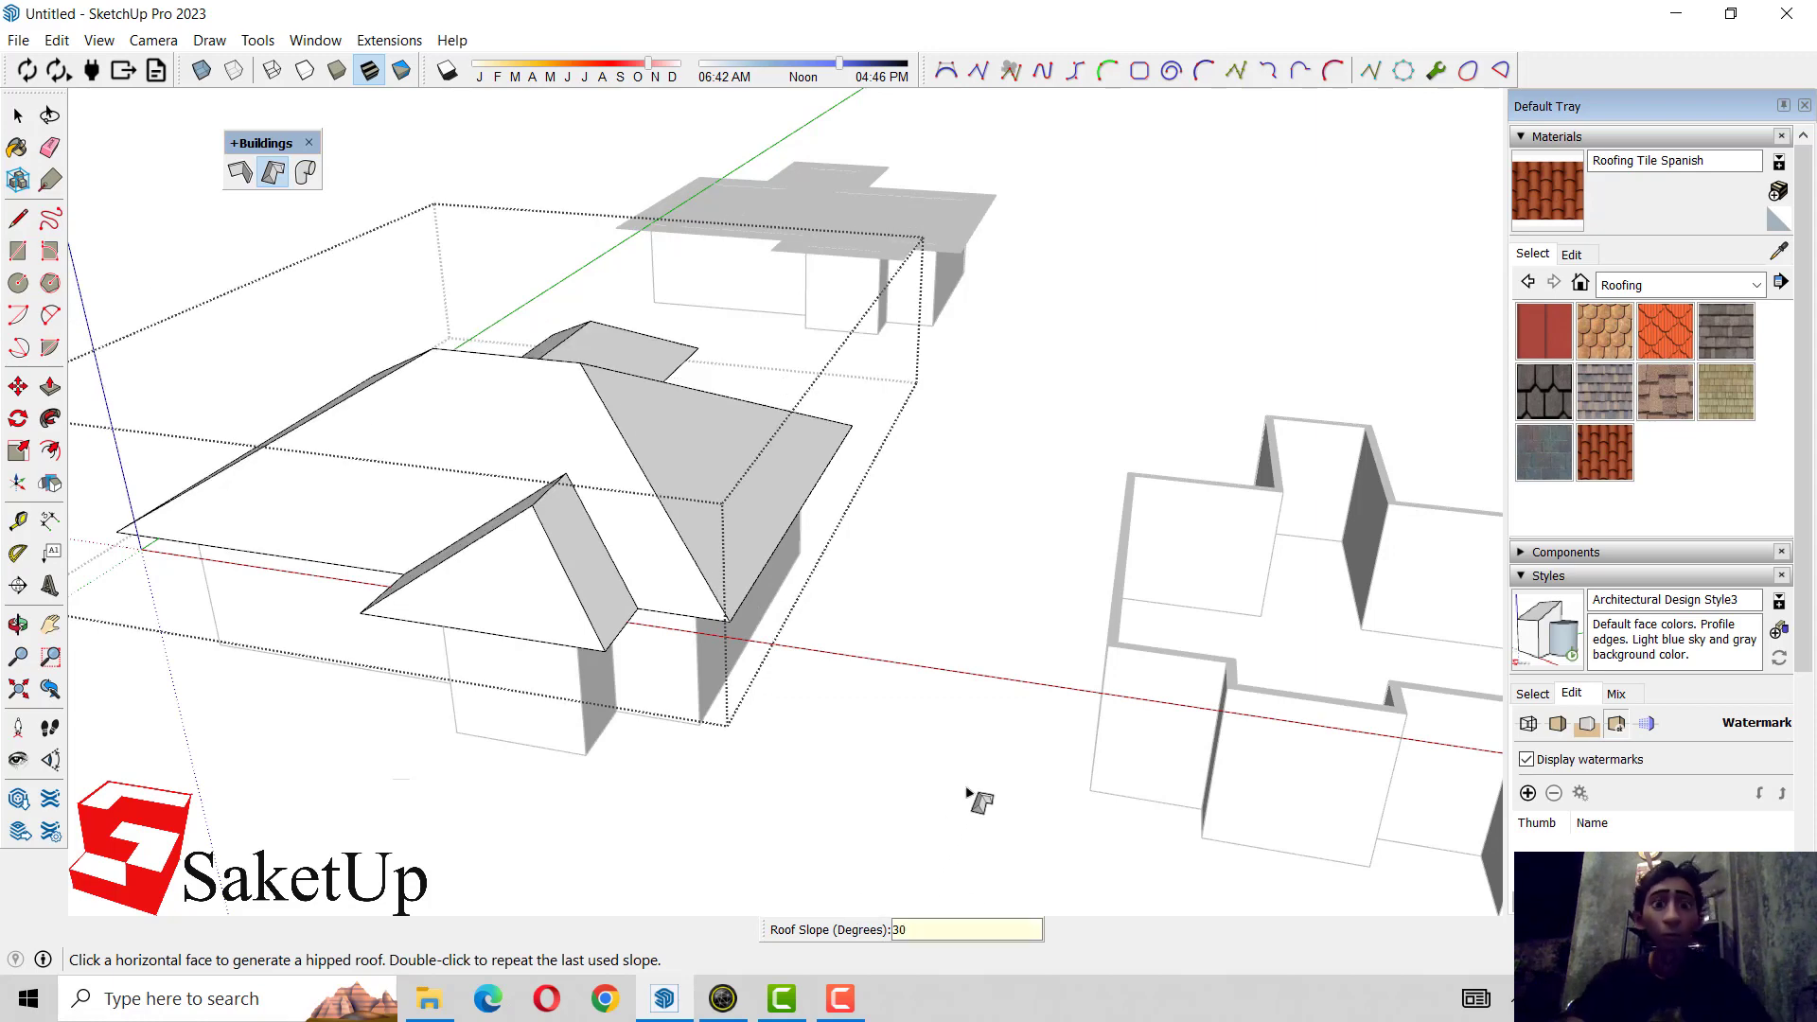
key("space")
middle_click_drag(974, 394, 953, 373)
- Paint the rear building's top face with Roofing Tile Spanish
scroll(949, 357, "up", 3)
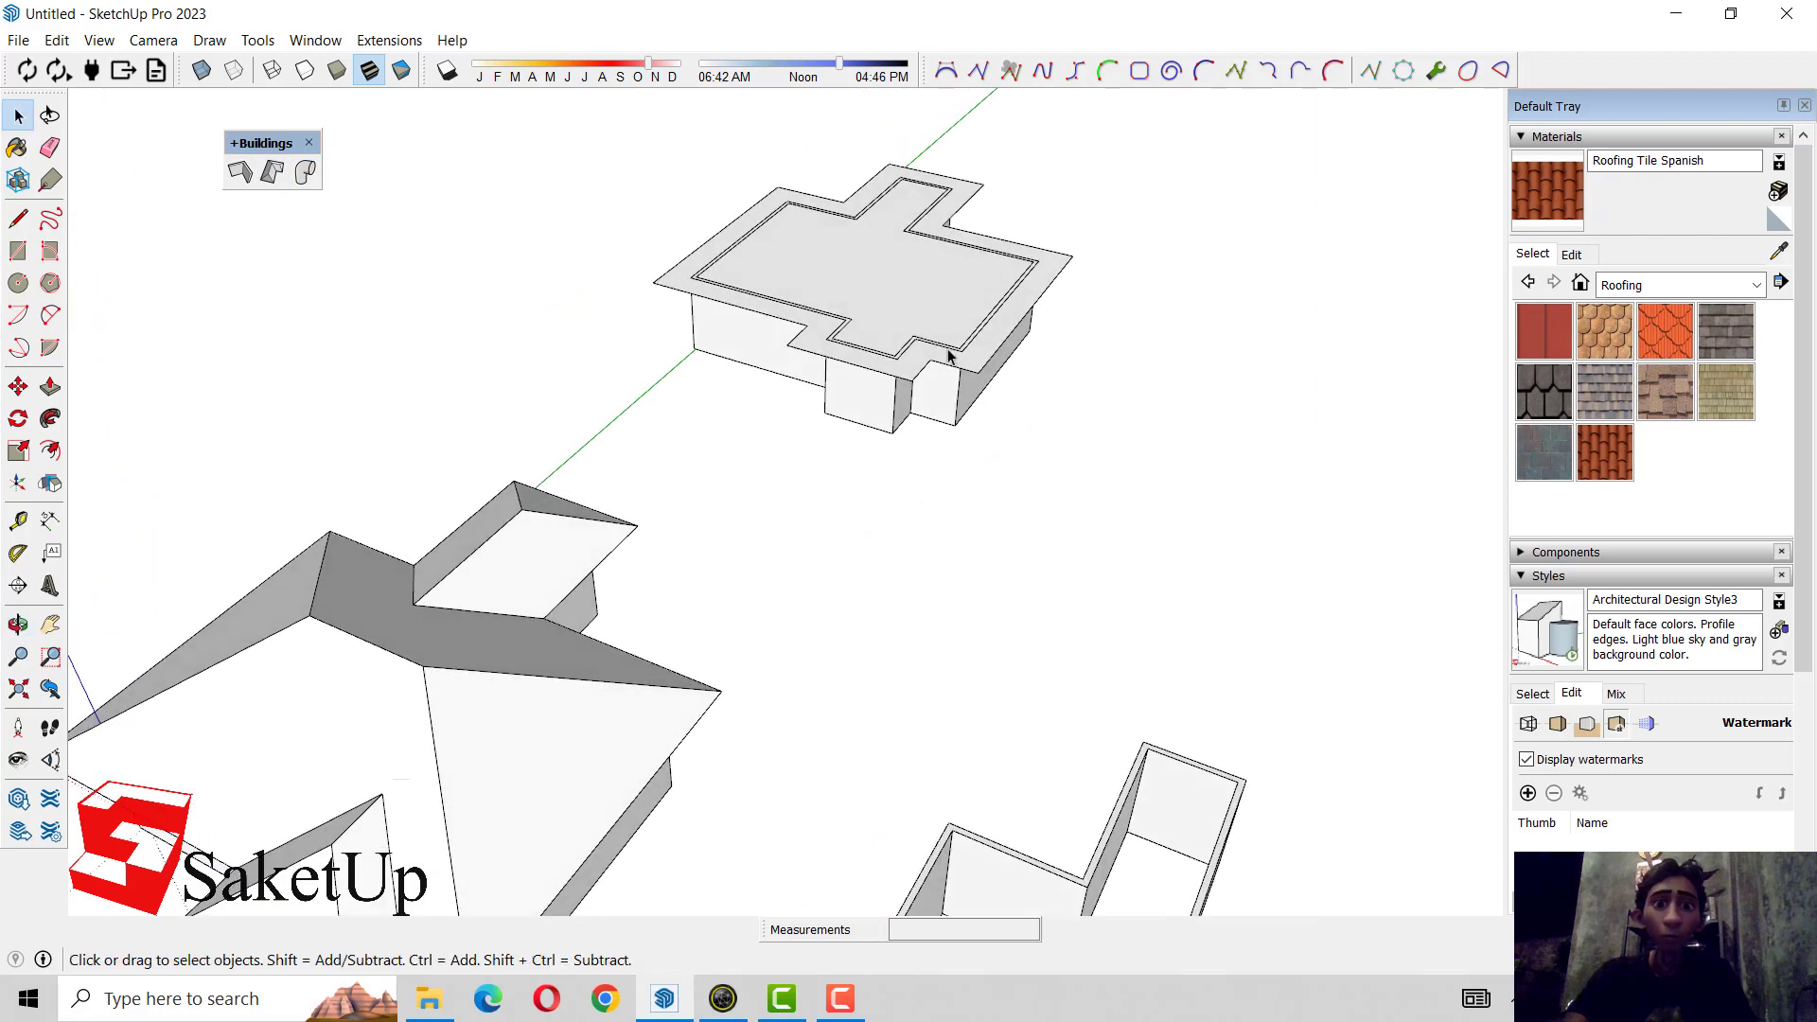
left_click(926, 289)
double_click(925, 288)
left_click(925, 289)
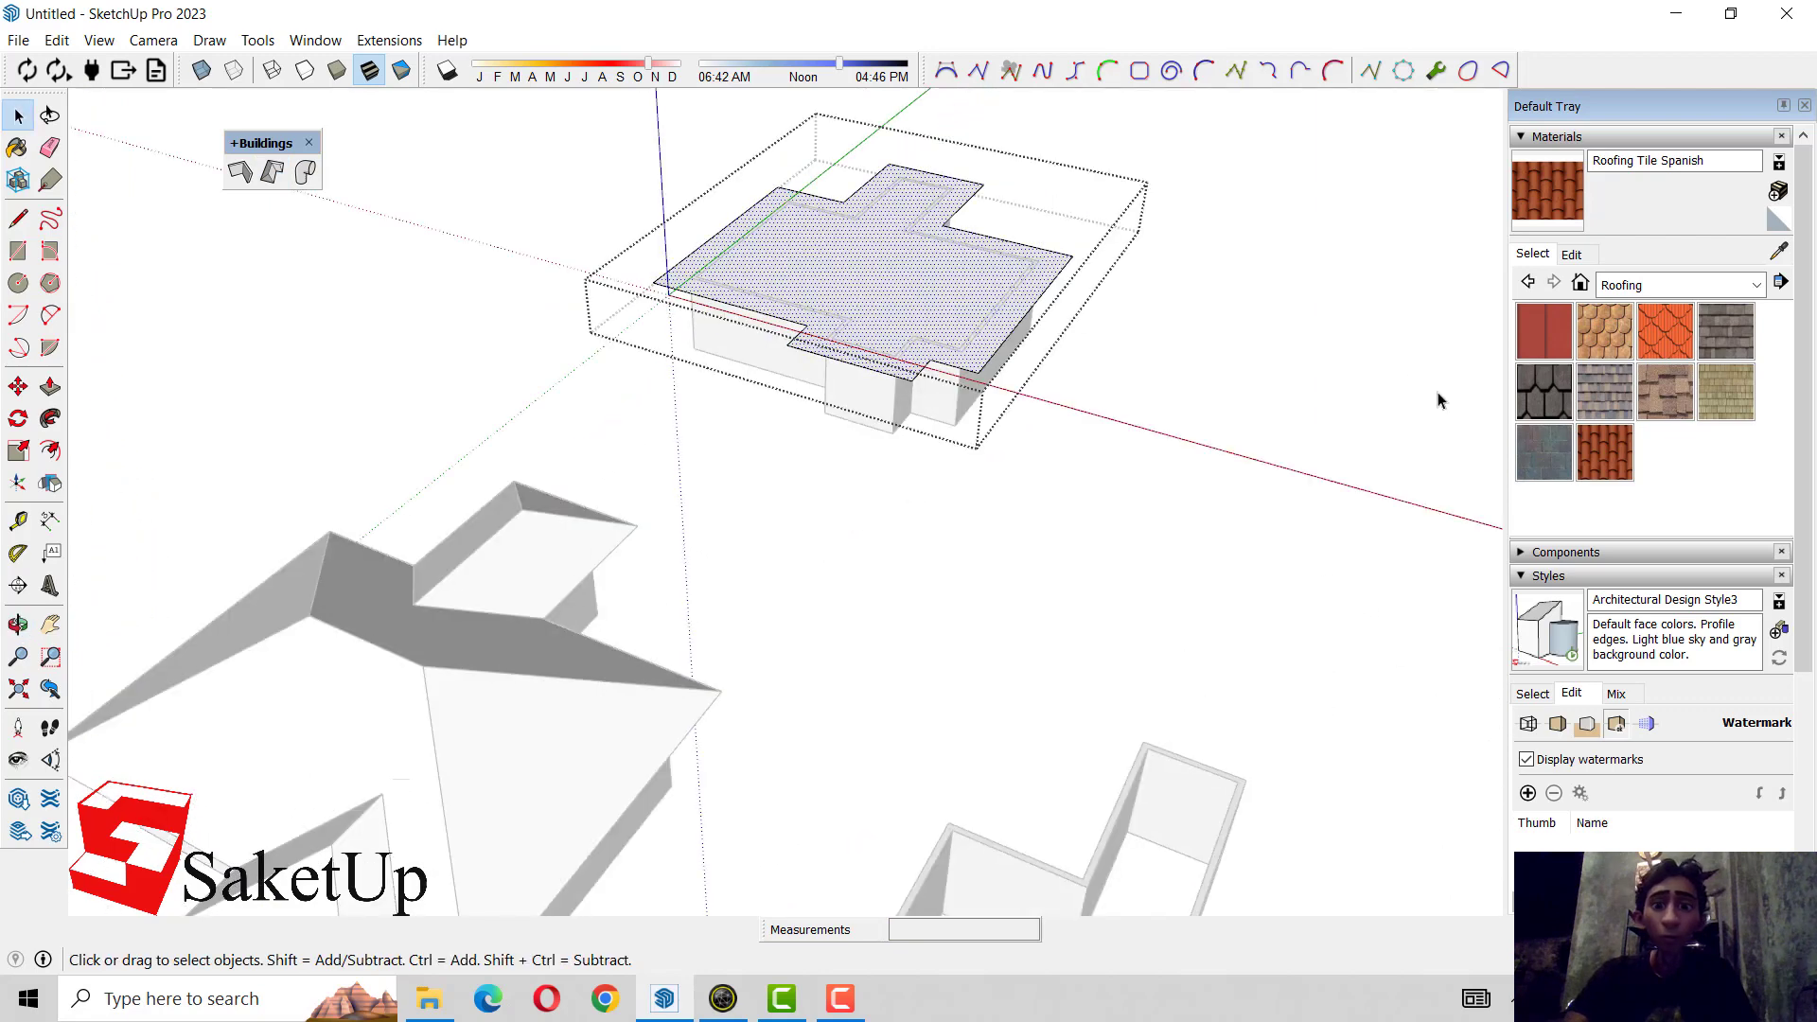
left_click(1593, 451)
left_click(932, 364)
key("space")
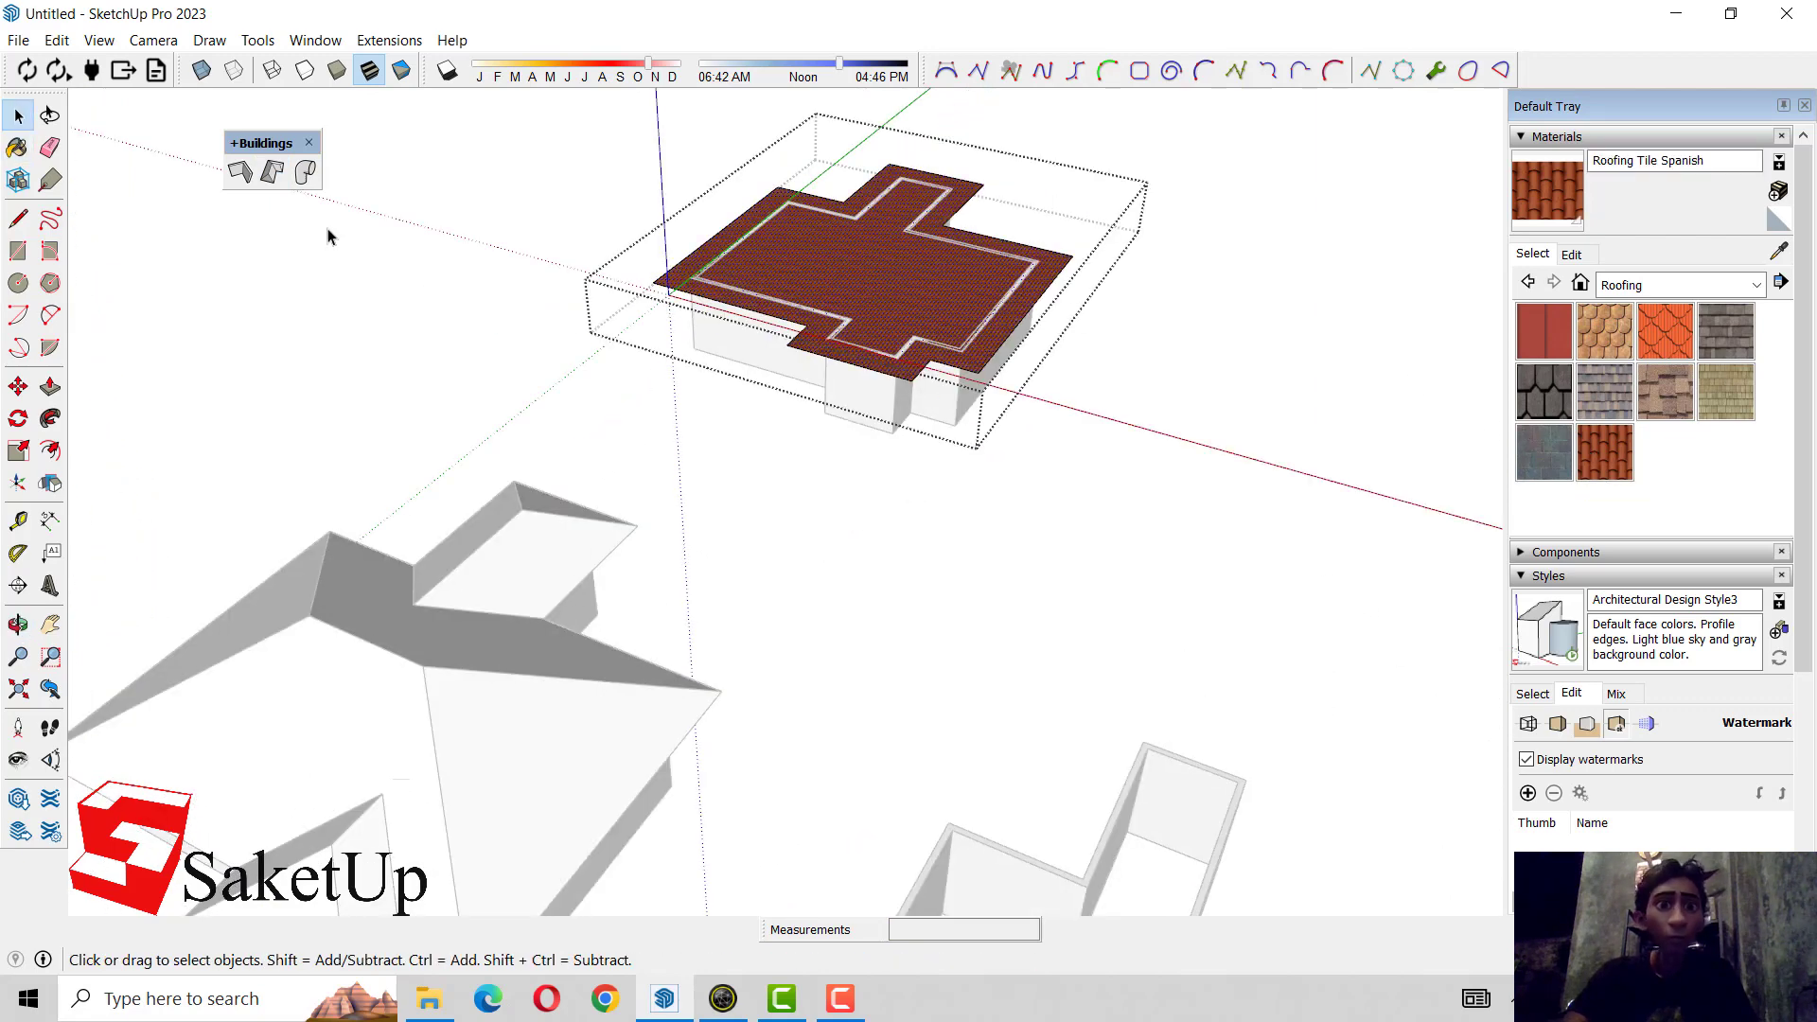
- Place a hipped roof on the rear building's tiled face
left_click(282, 178)
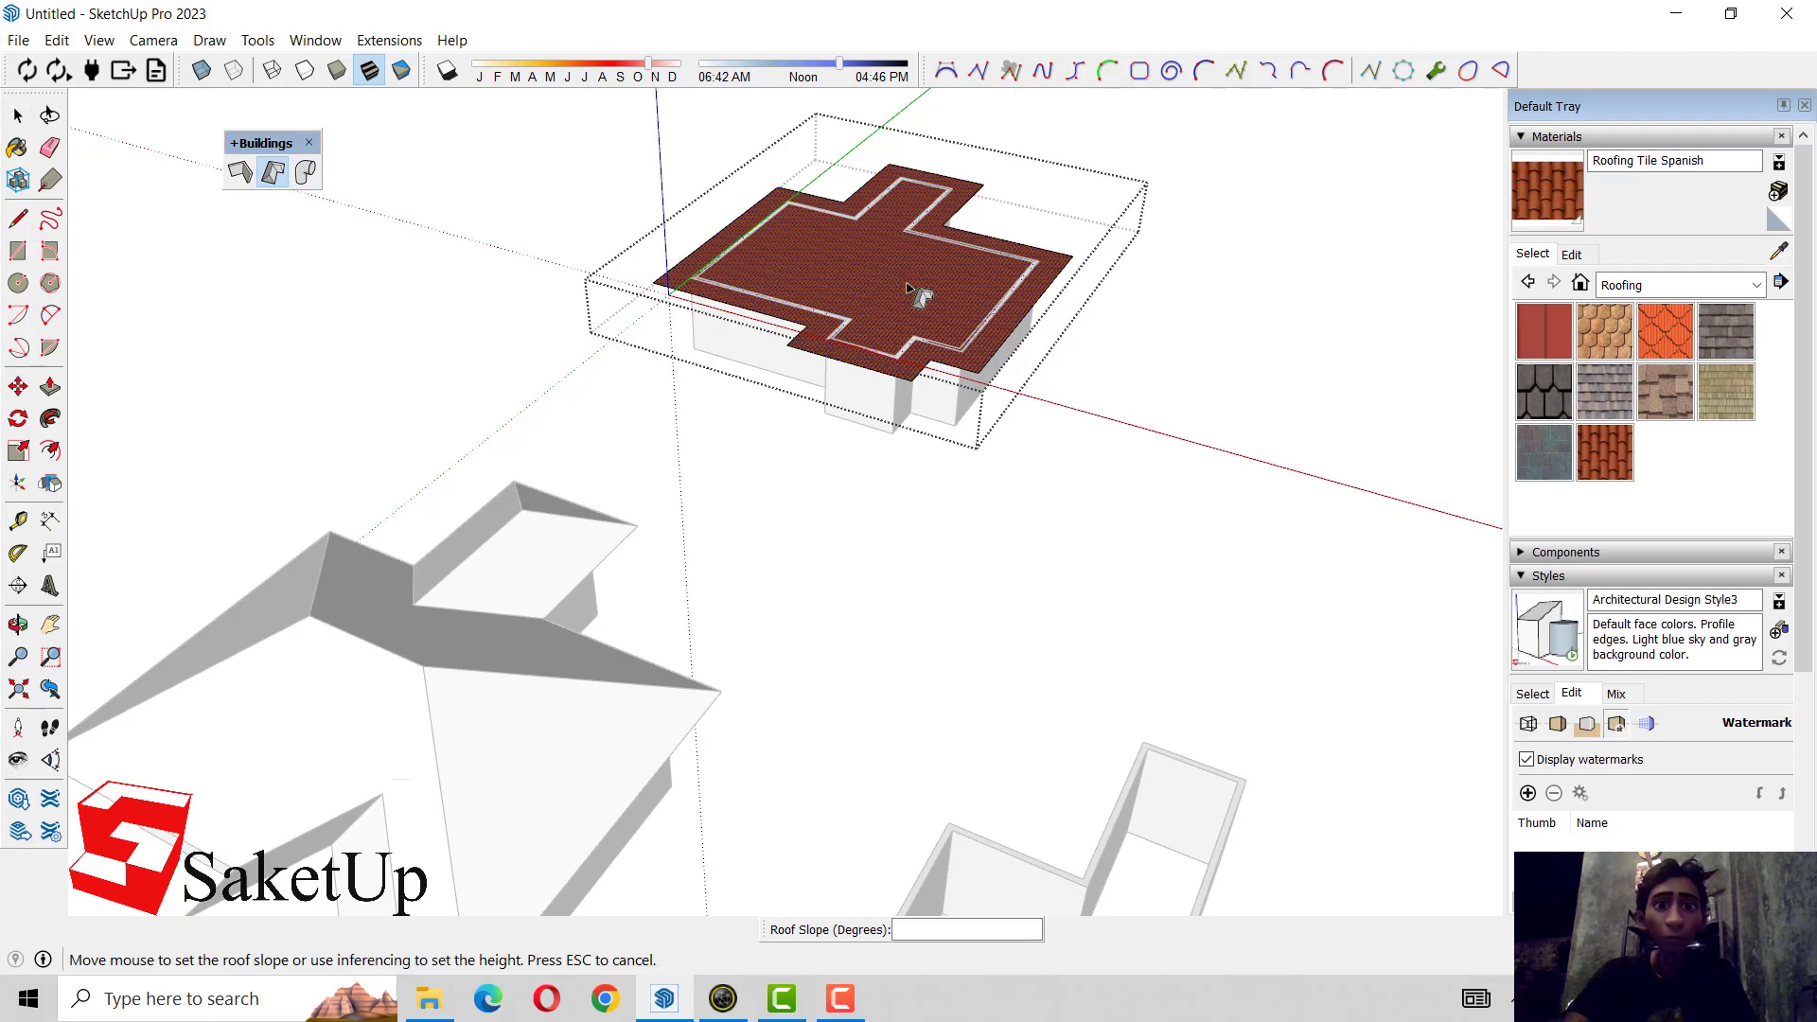
left_click(913, 319)
middle_click_drag(1188, 499, 310, 386)
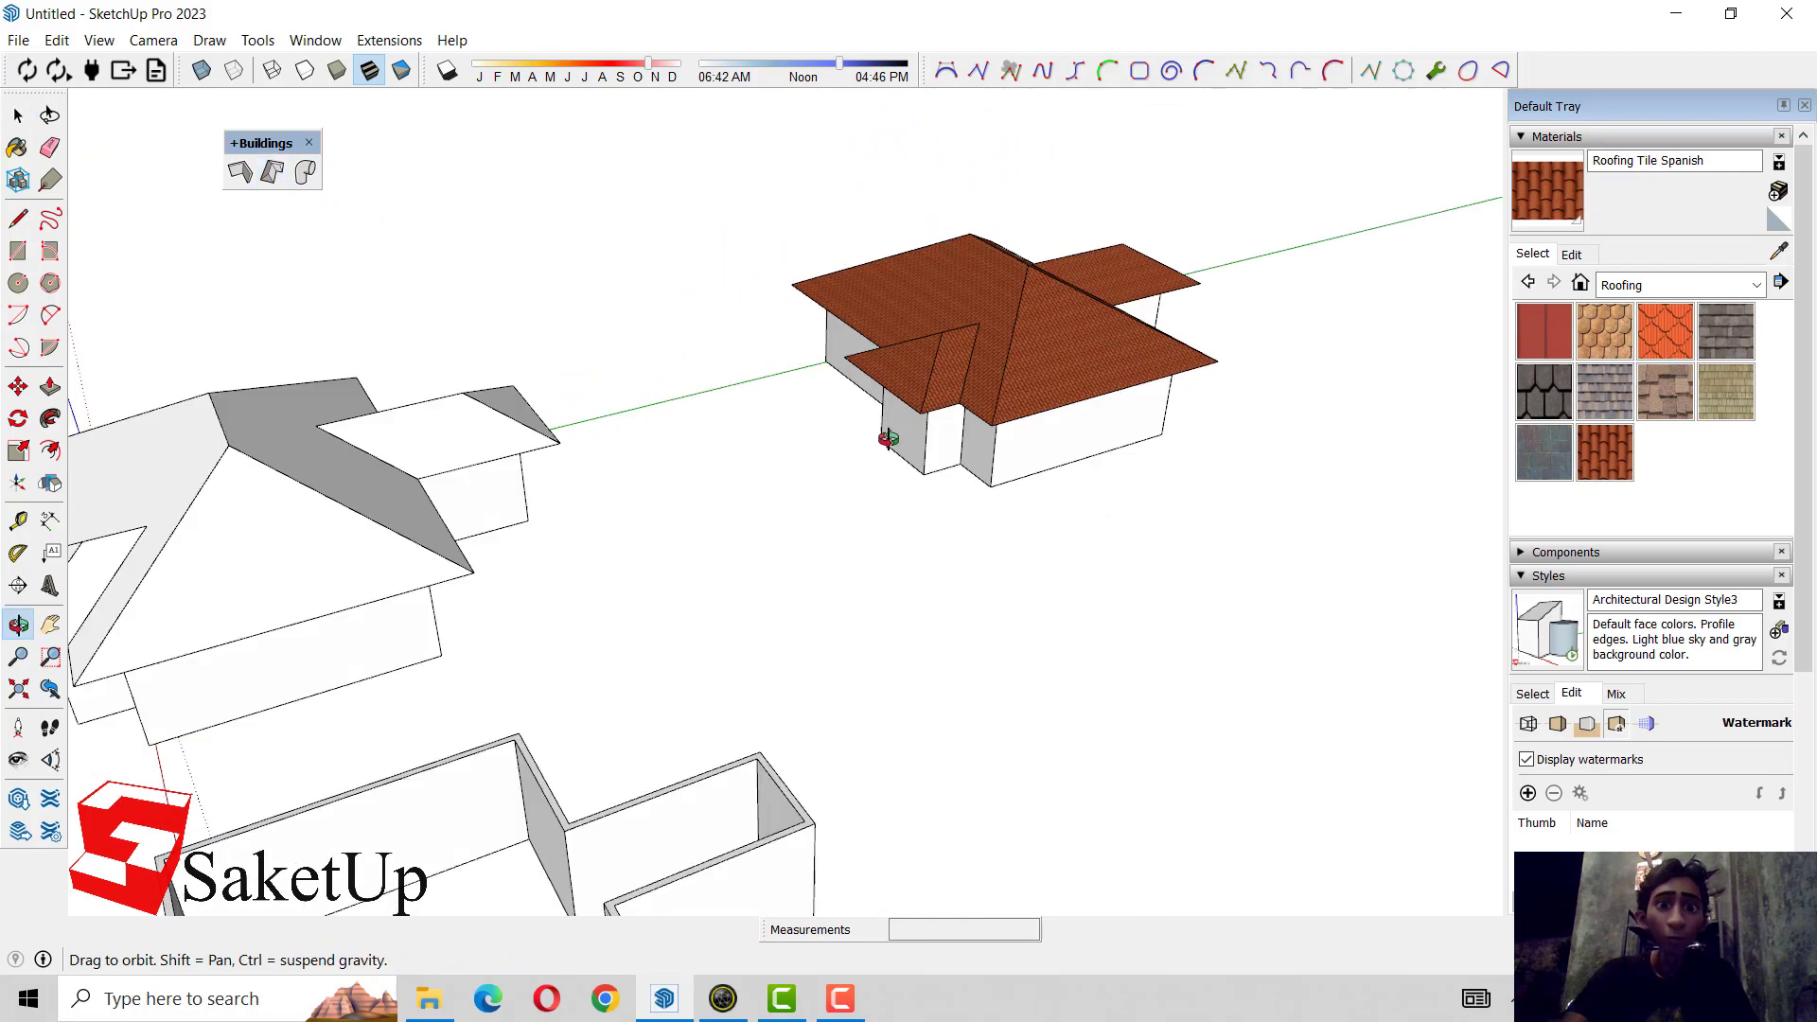
mouse_move(310, 386)
left_mouse_down()
mouse_move(1371, 372)
mouse_move(861, 229)
mouse_move(811, 270)
left_mouse_up()
key("space")
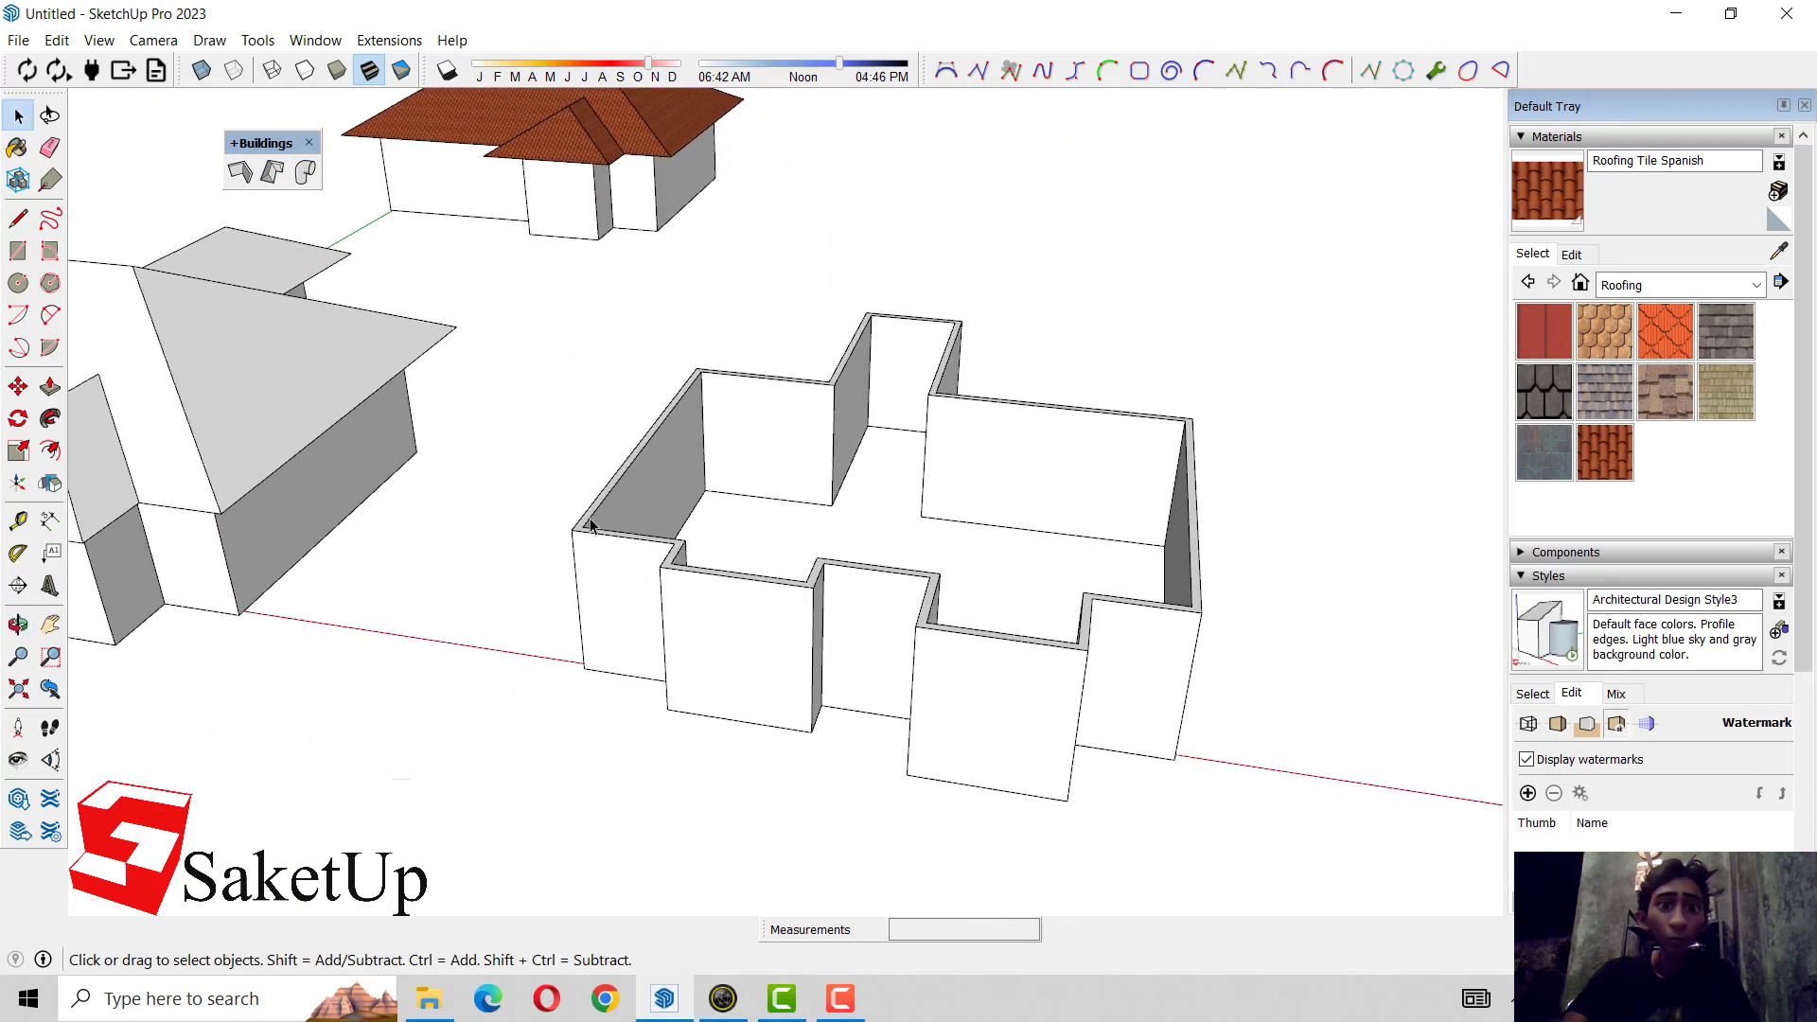
- Offset the middle building's wall-top strip outward into an overhanging ledge
double_click(590, 524)
scroll(589, 523, "up", 2)
scroll(589, 522, "up", 3)
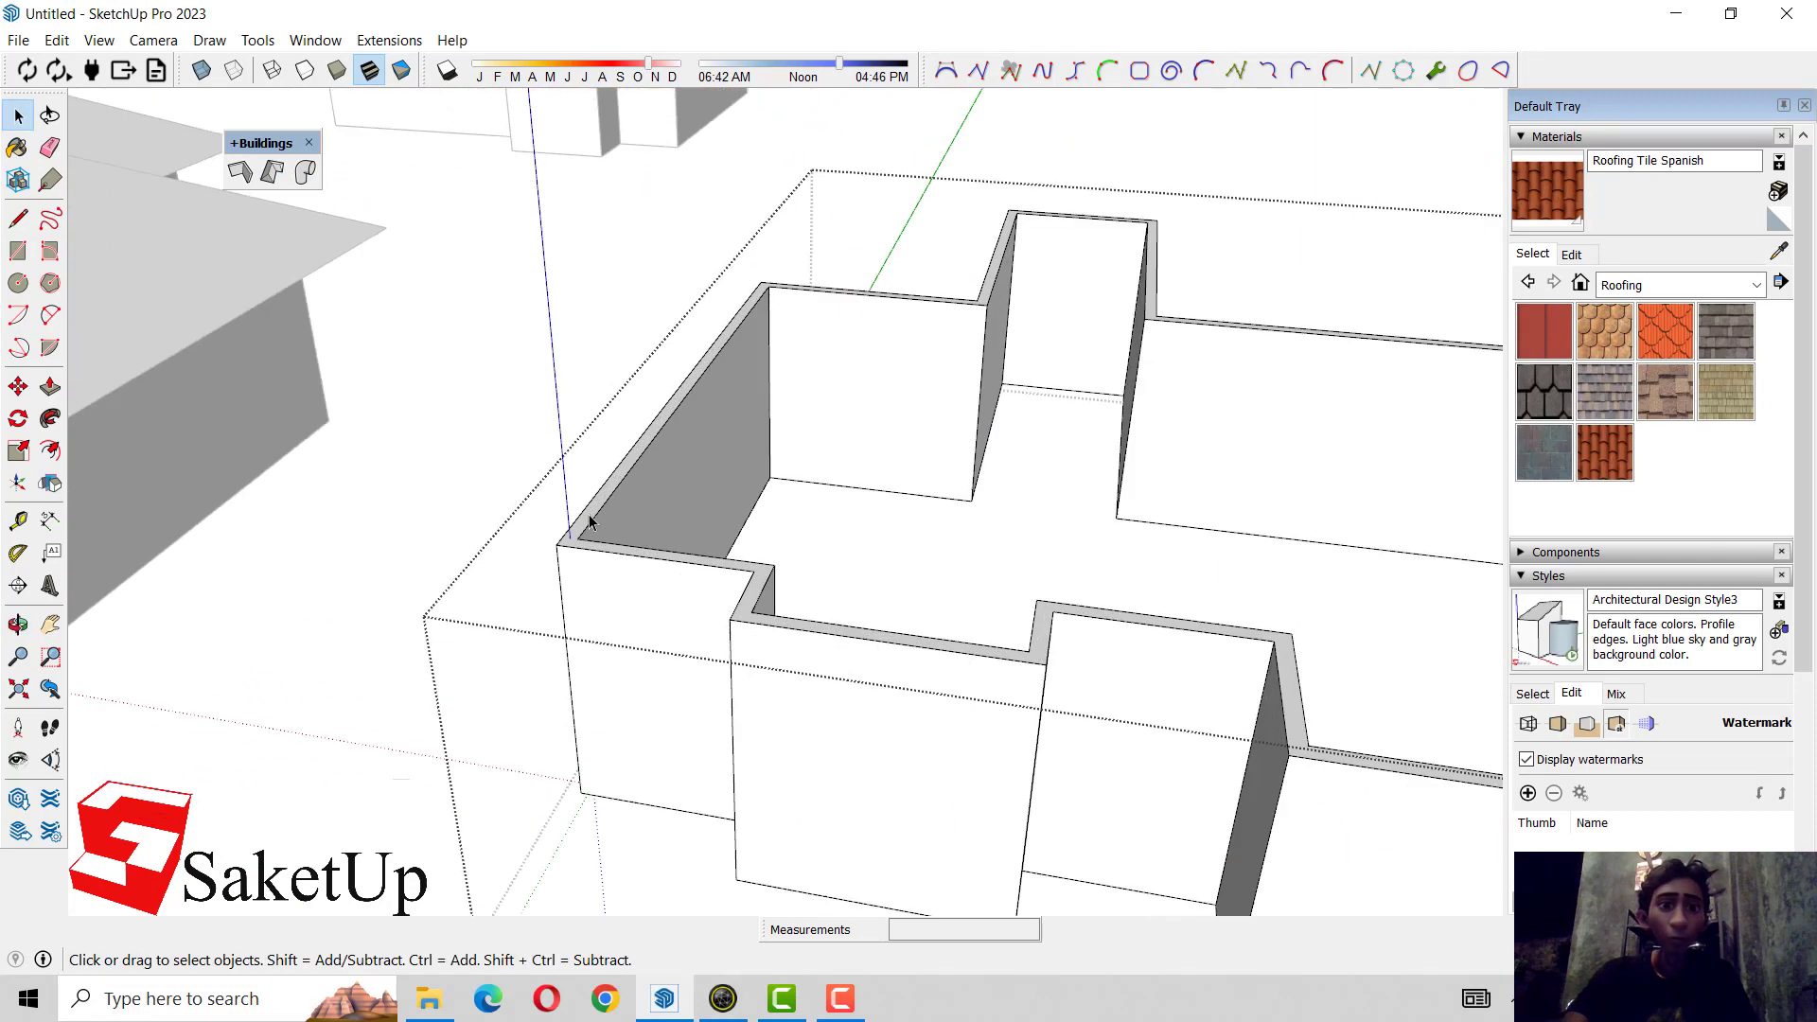
left_click(590, 523)
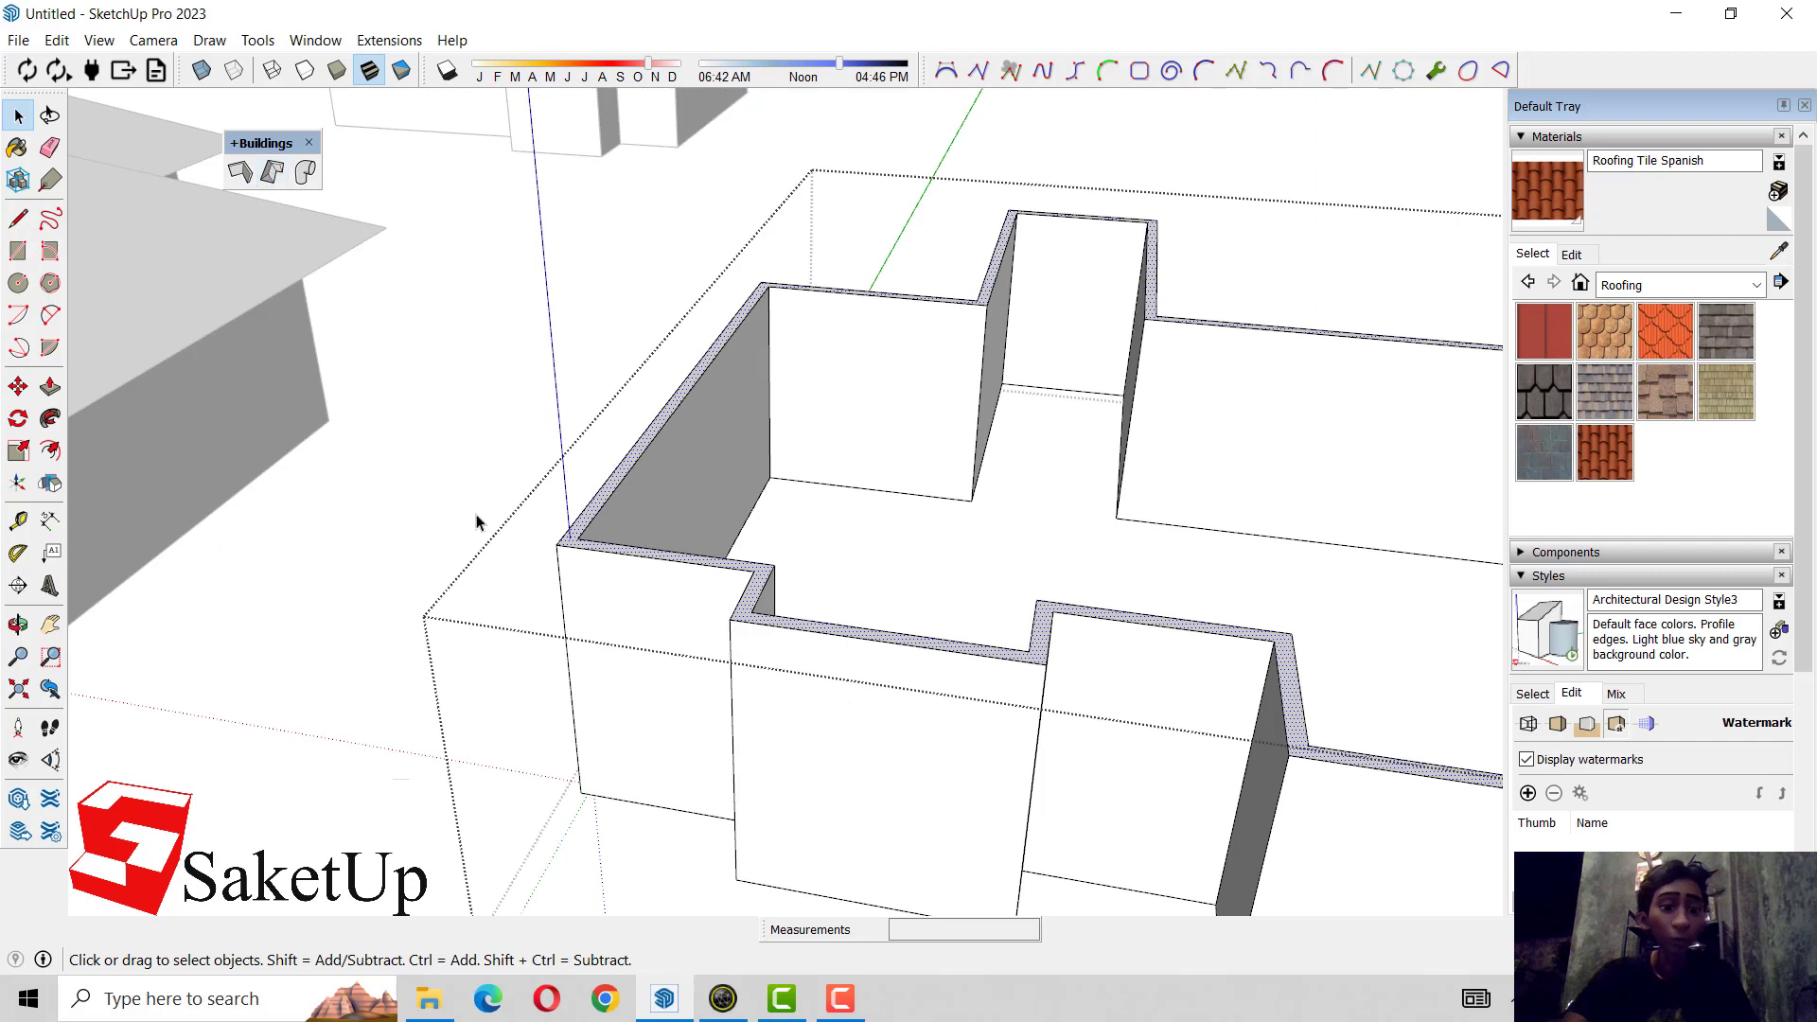
key("f")
left_click(565, 495)
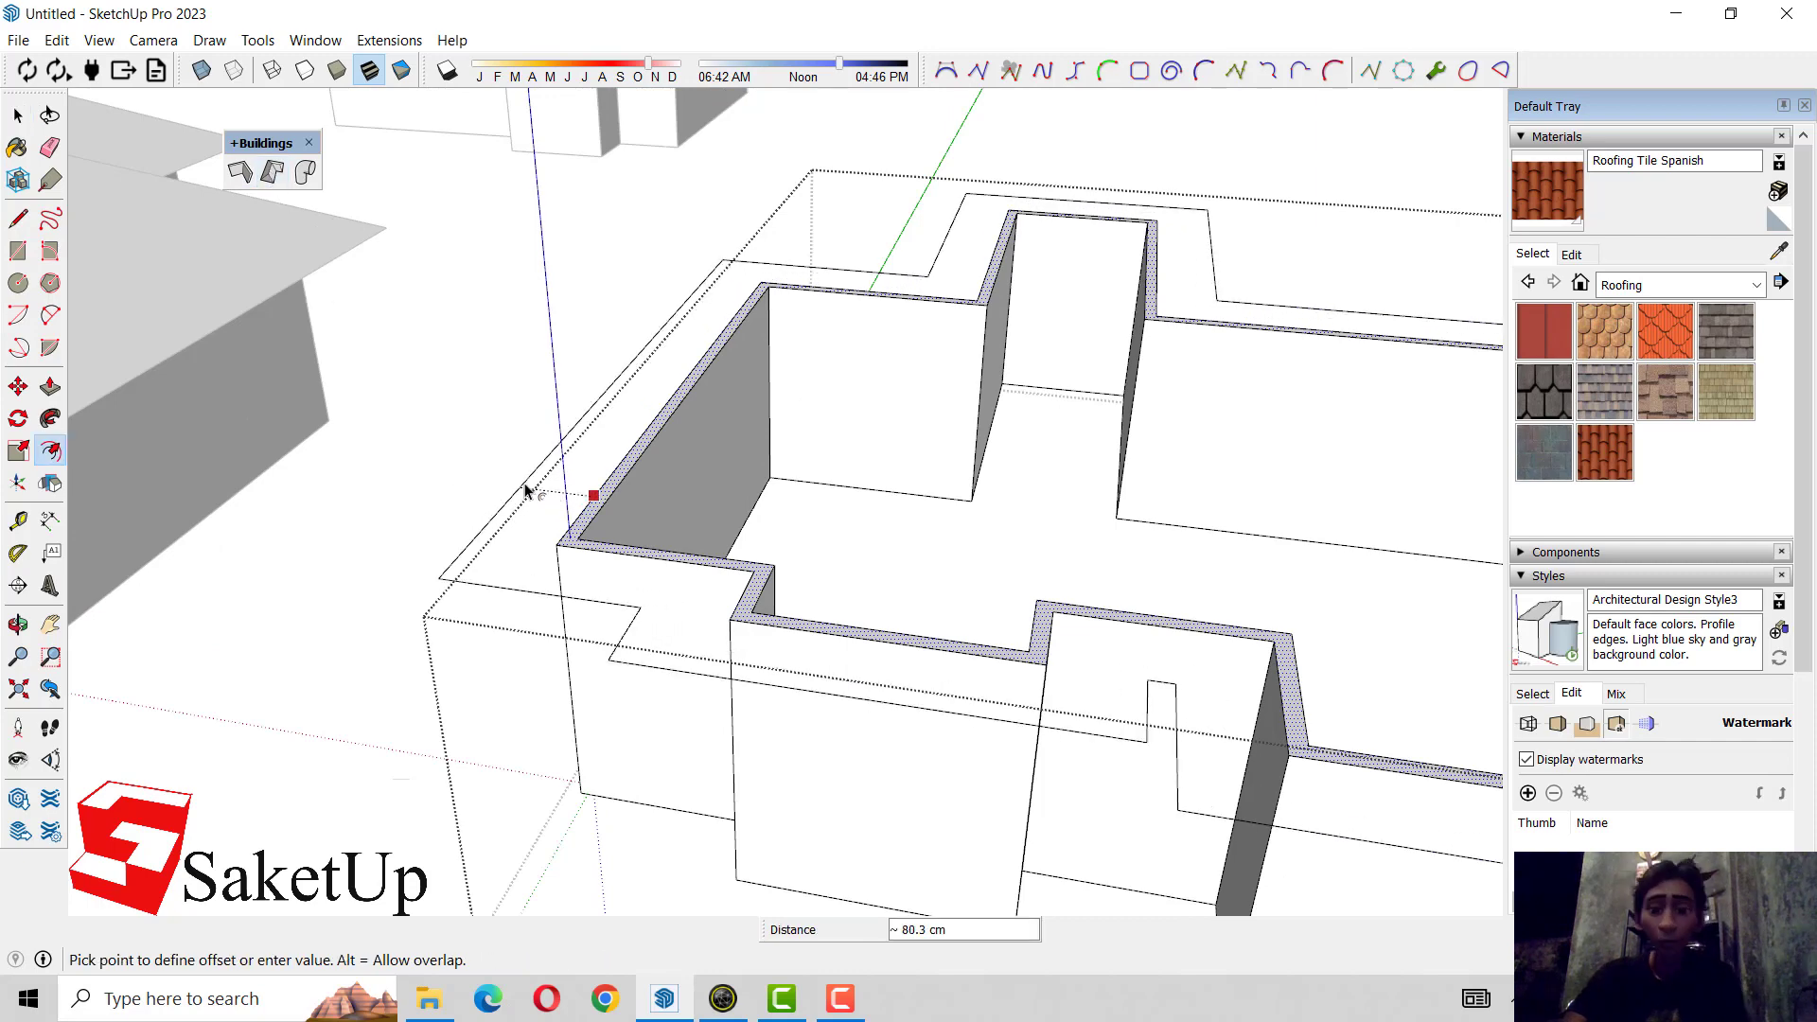
left_click(526, 490)
scroll(539, 492, "down", 3)
scroll(553, 494, "down", 2)
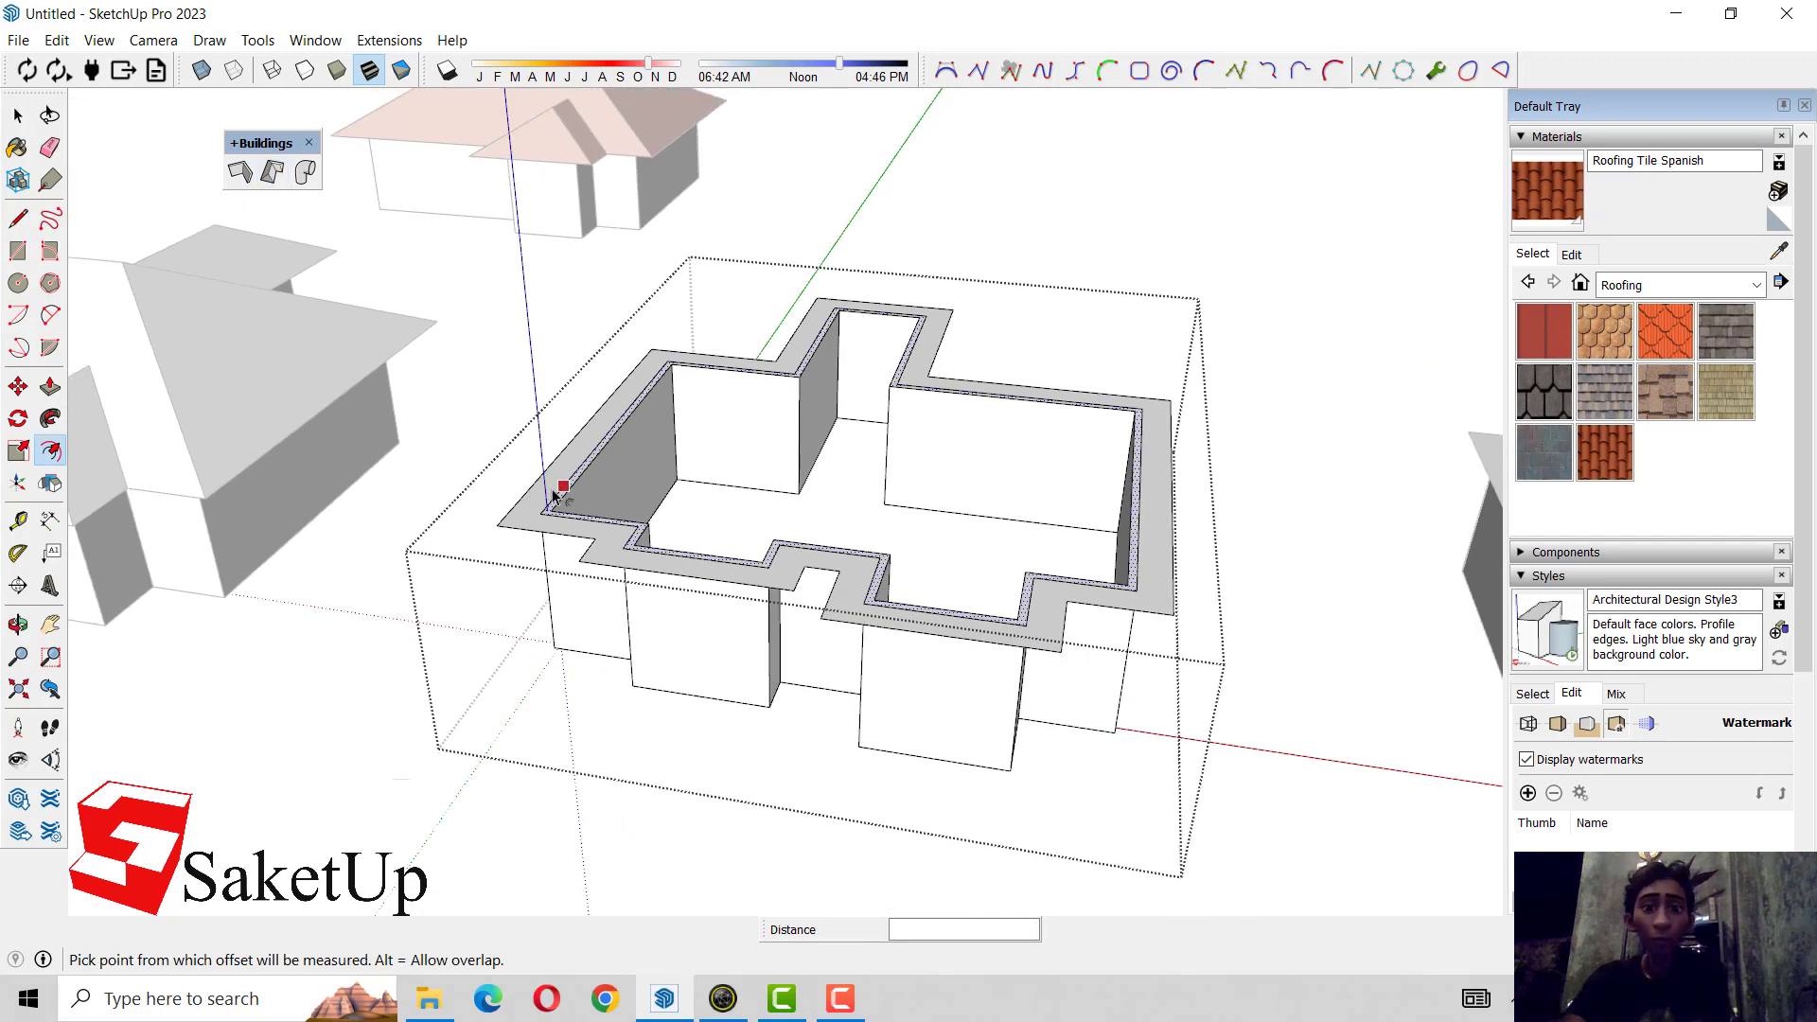
scroll(568, 511, "up", 2)
- Push/Pull the ledge face up into a thin slab
key("p")
key("space")
left_click(615, 566)
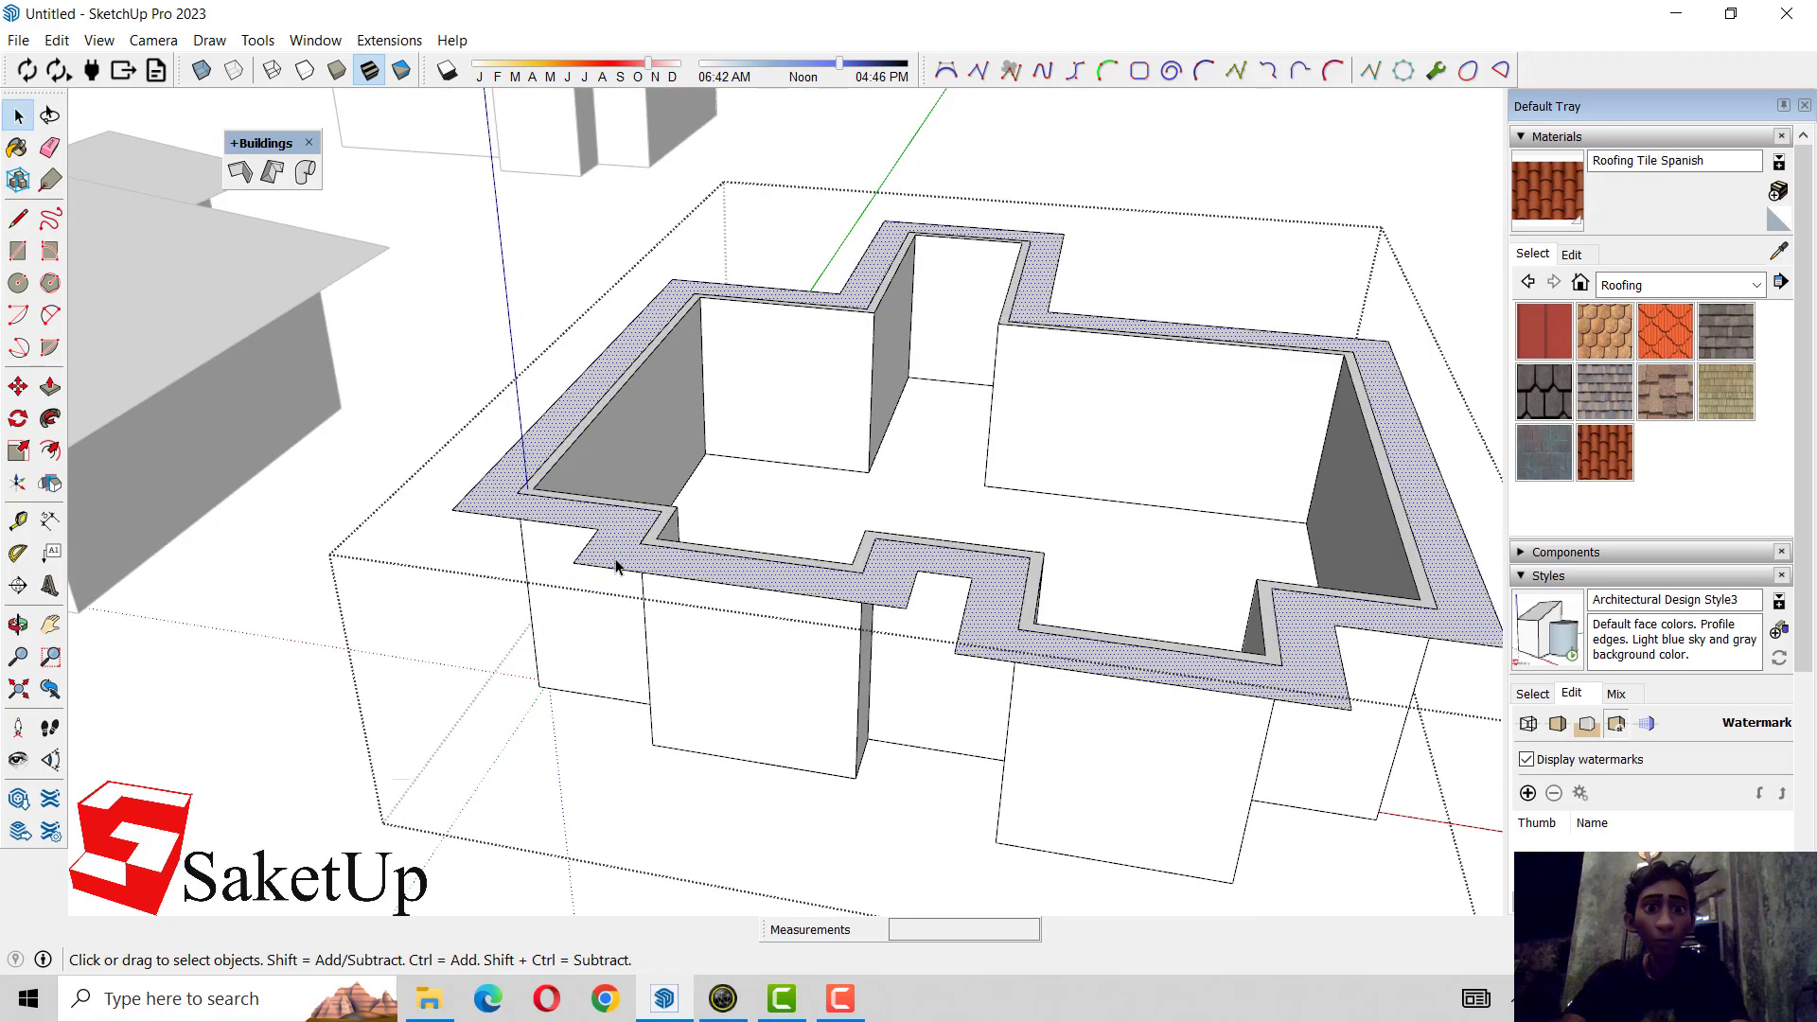
key("p")
left_click(615, 566)
left_click(613, 548)
key("space")
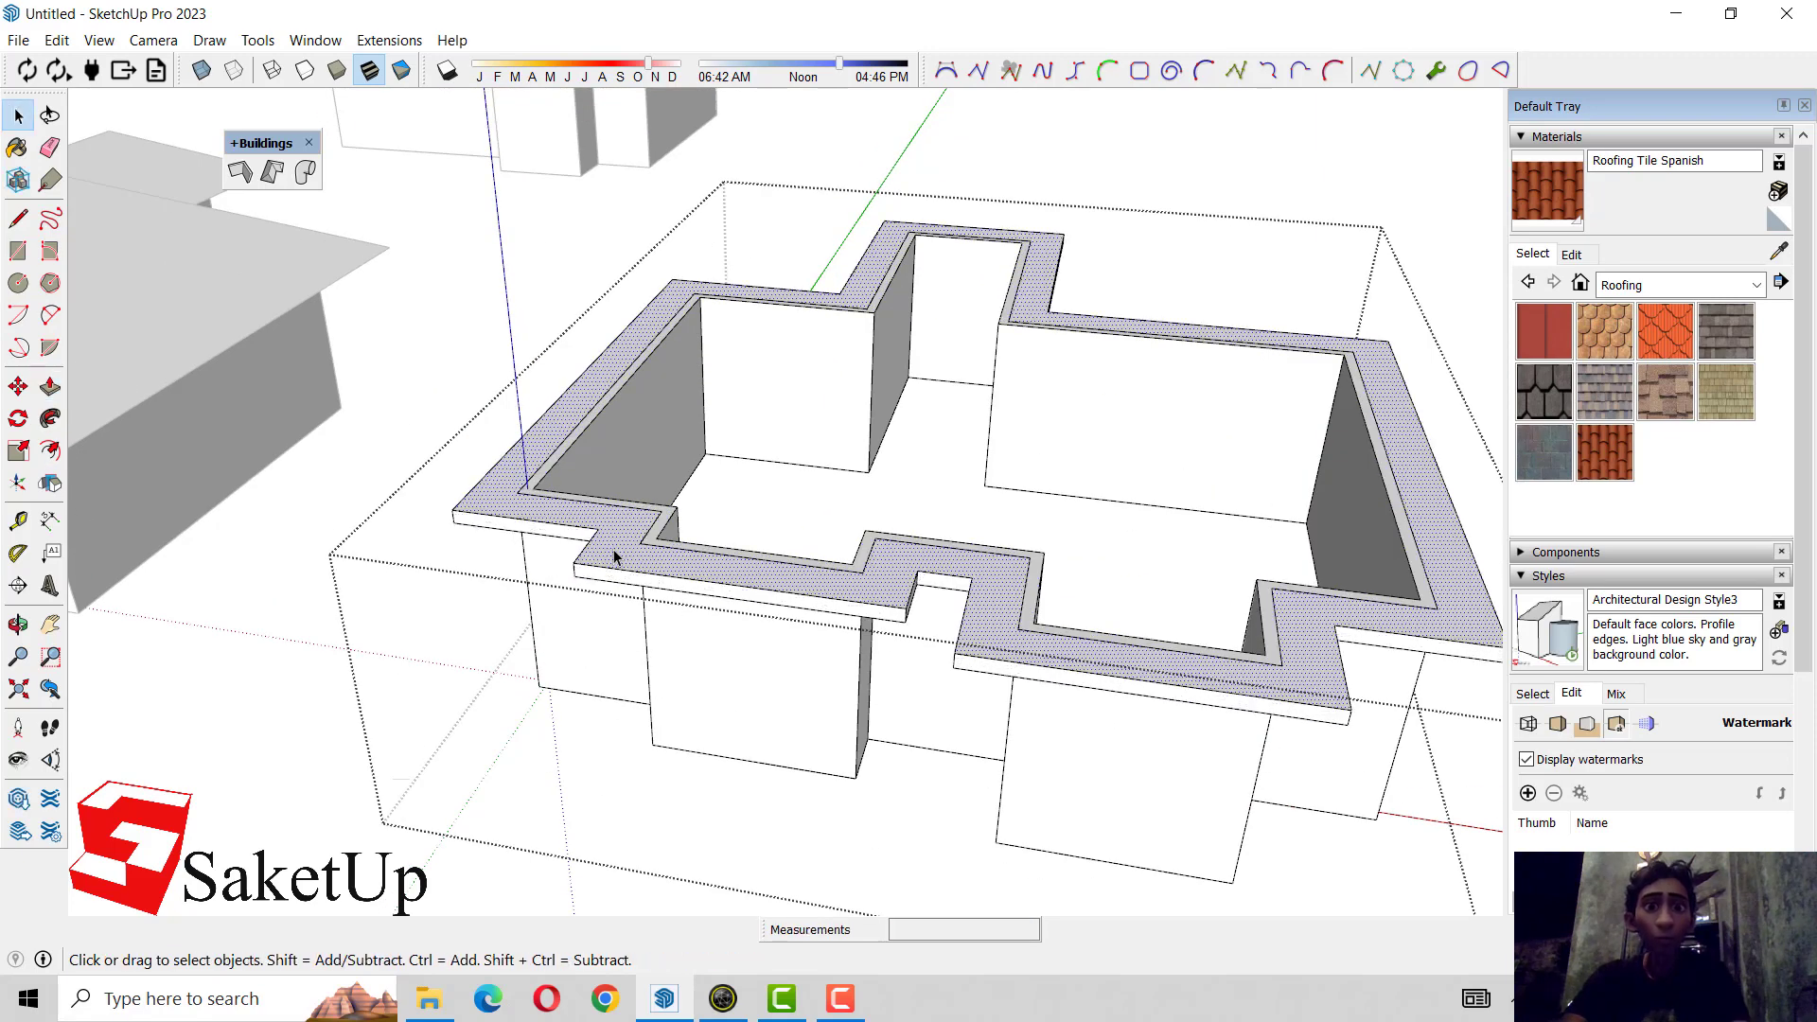
- Generate a hipped roof on the ledge with a 30° slope entry, then leave the group
left_click(272, 171)
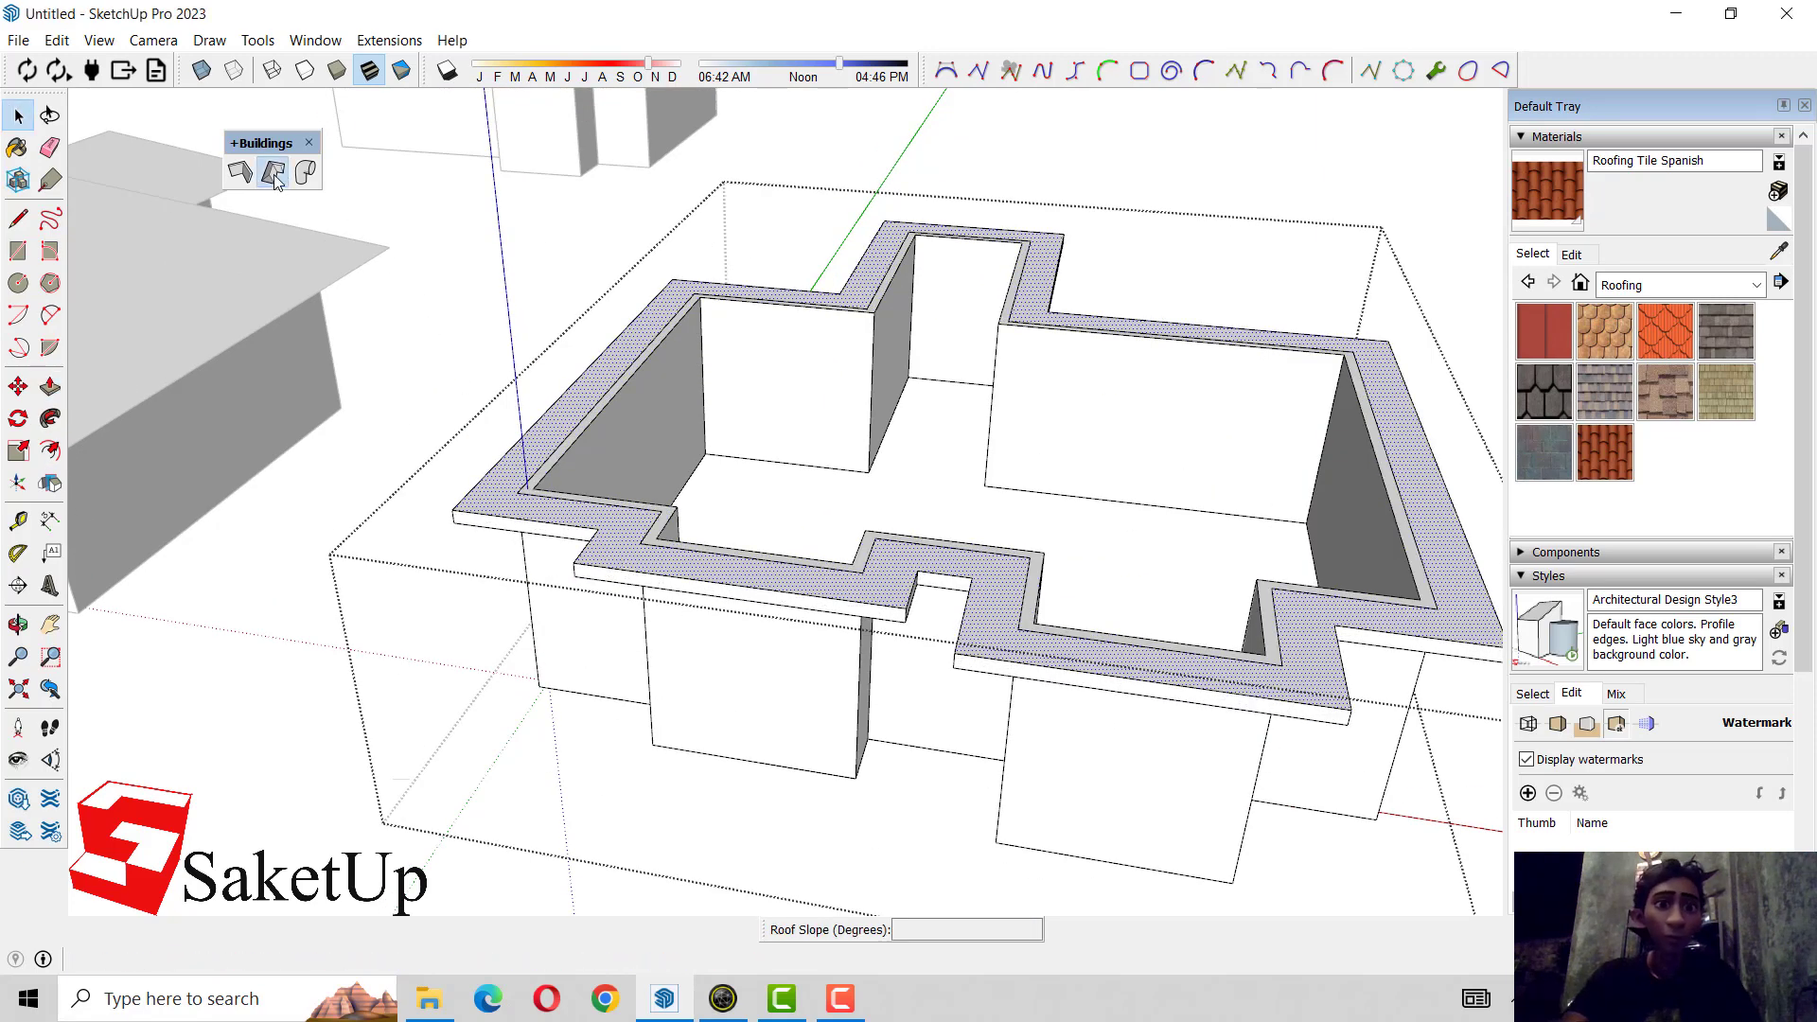
left_click(489, 514)
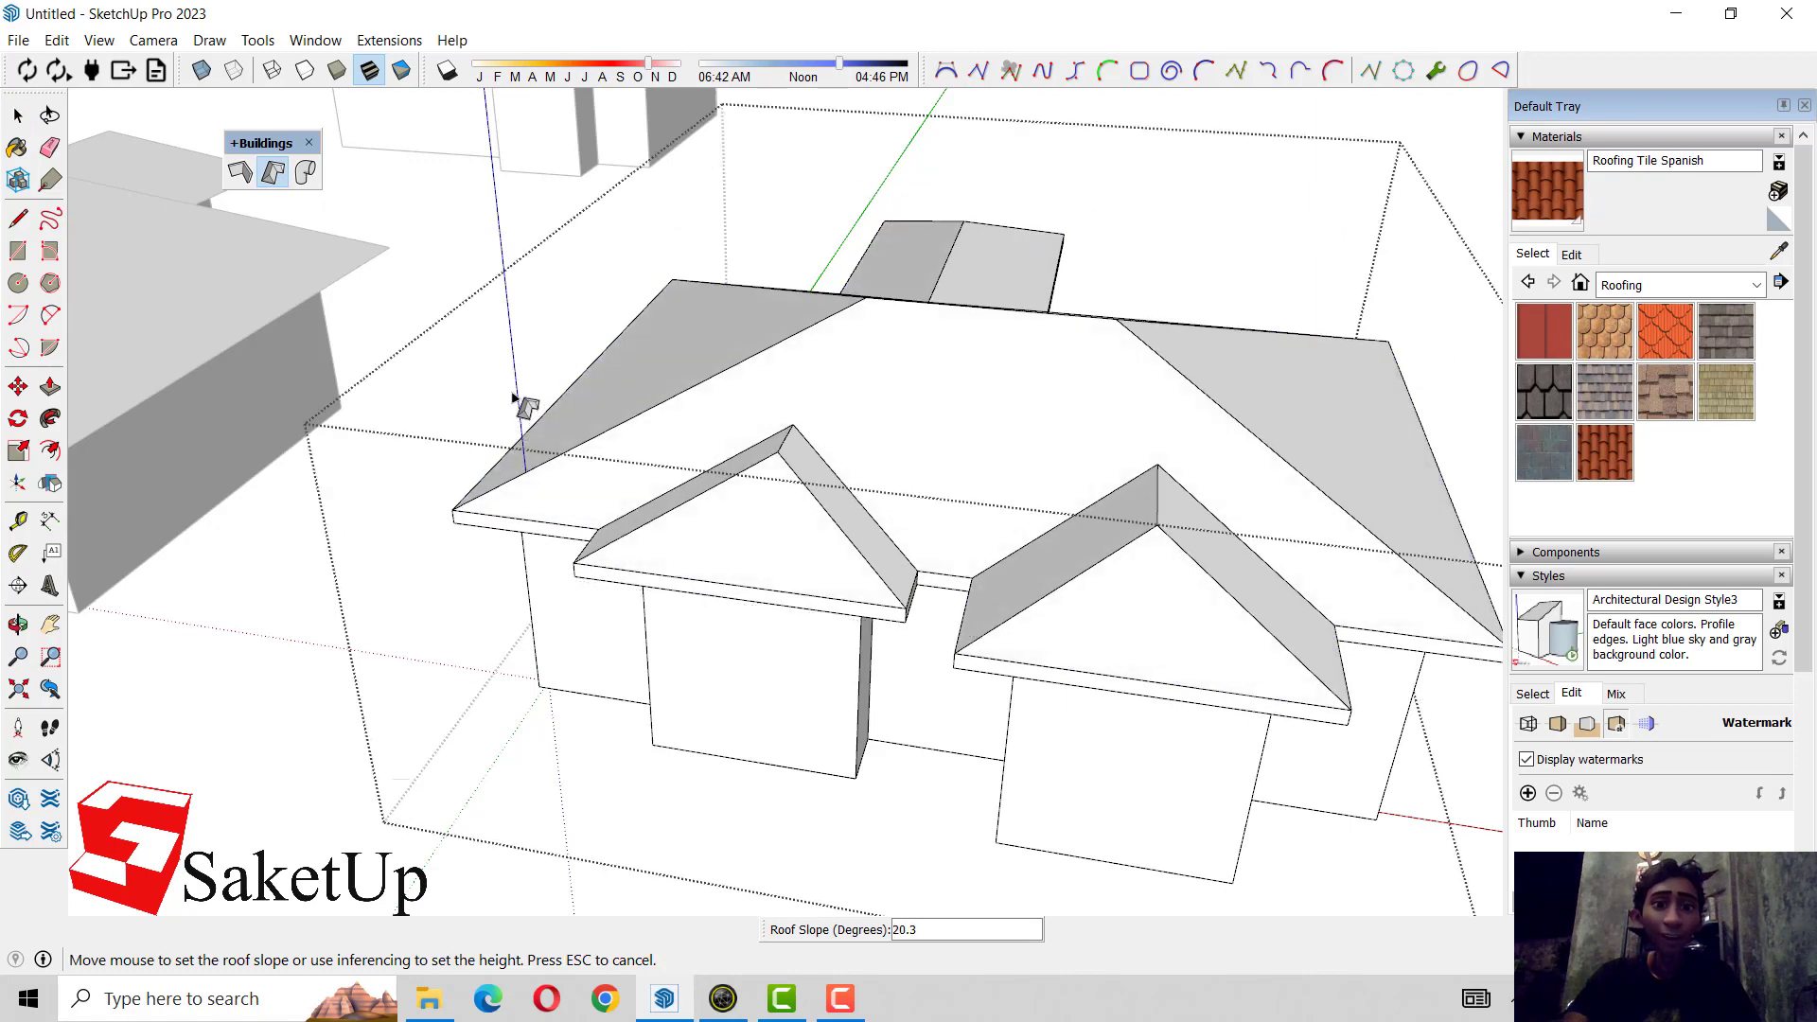
left_click(513, 396)
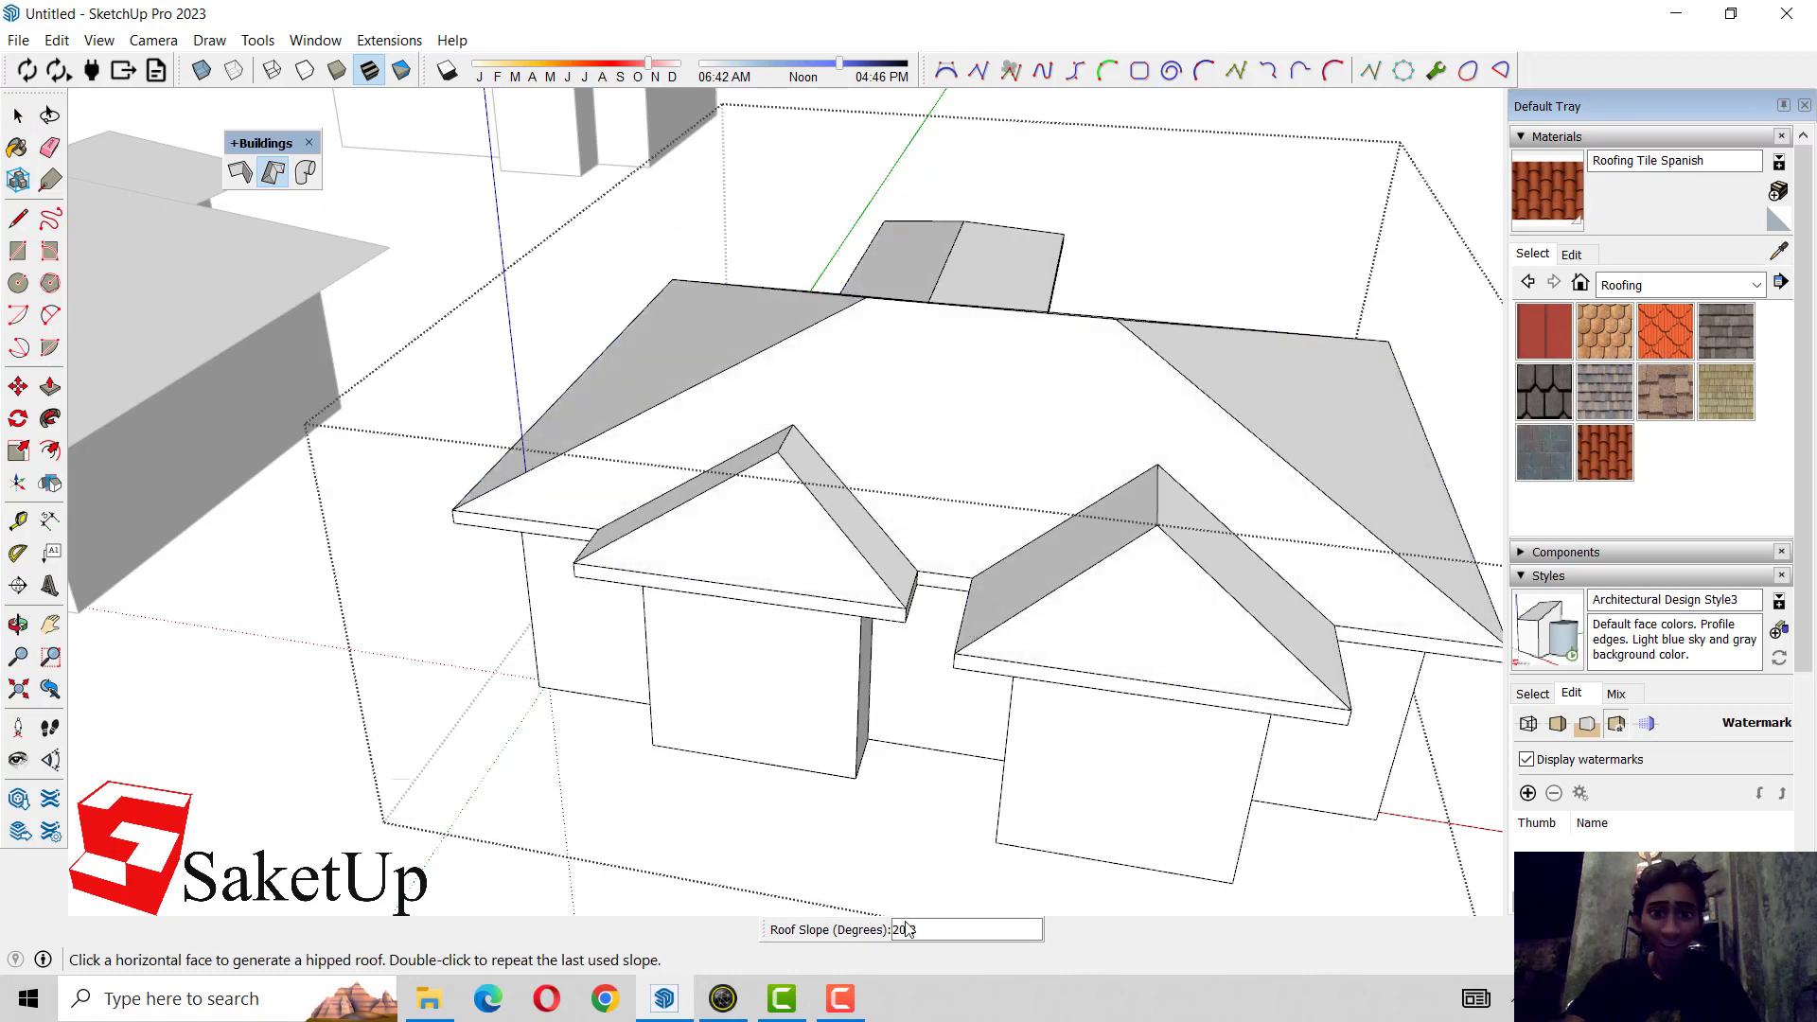
type("30")
key("Return")
scroll(845, 880, "down", 5)
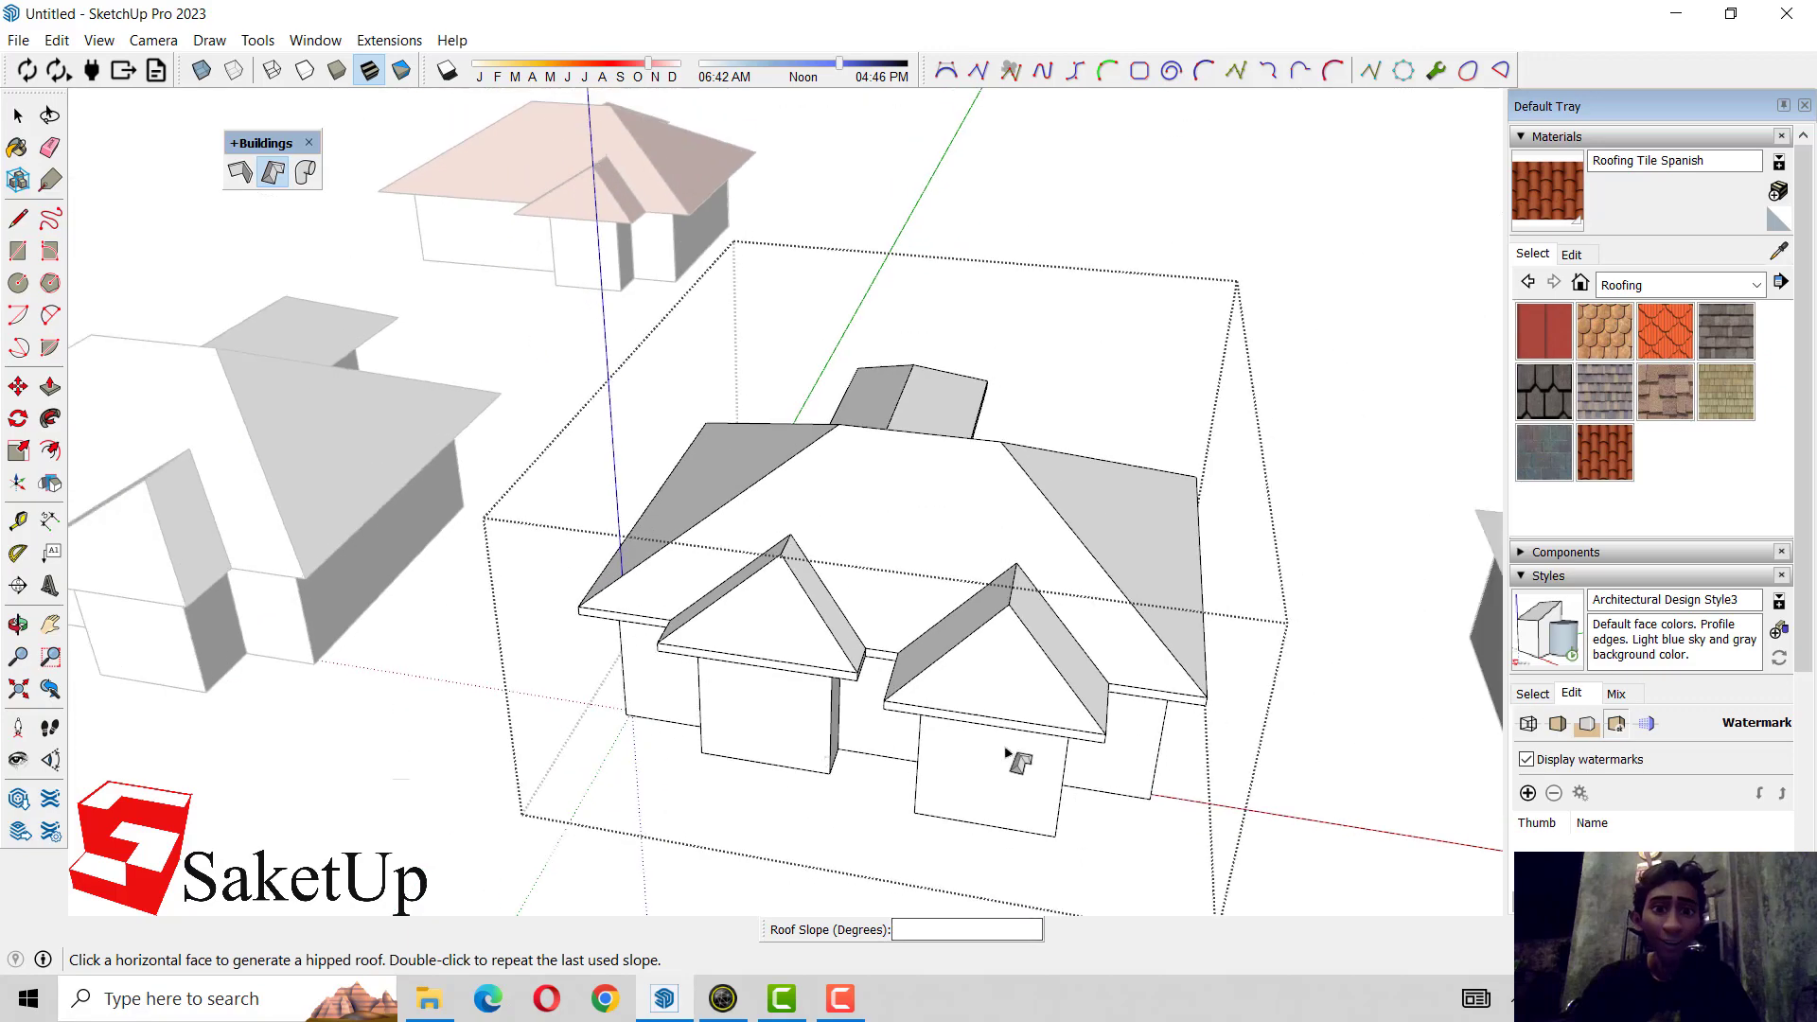
mouse_move(1014, 758)
middle_mouse_down()
mouse_move(519, 564)
mouse_move(530, 518)
mouse_move(637, 628)
mouse_move(1038, 483)
mouse_move(931, 543)
middle_mouse_up()
key("space")
left_click(1083, 481)
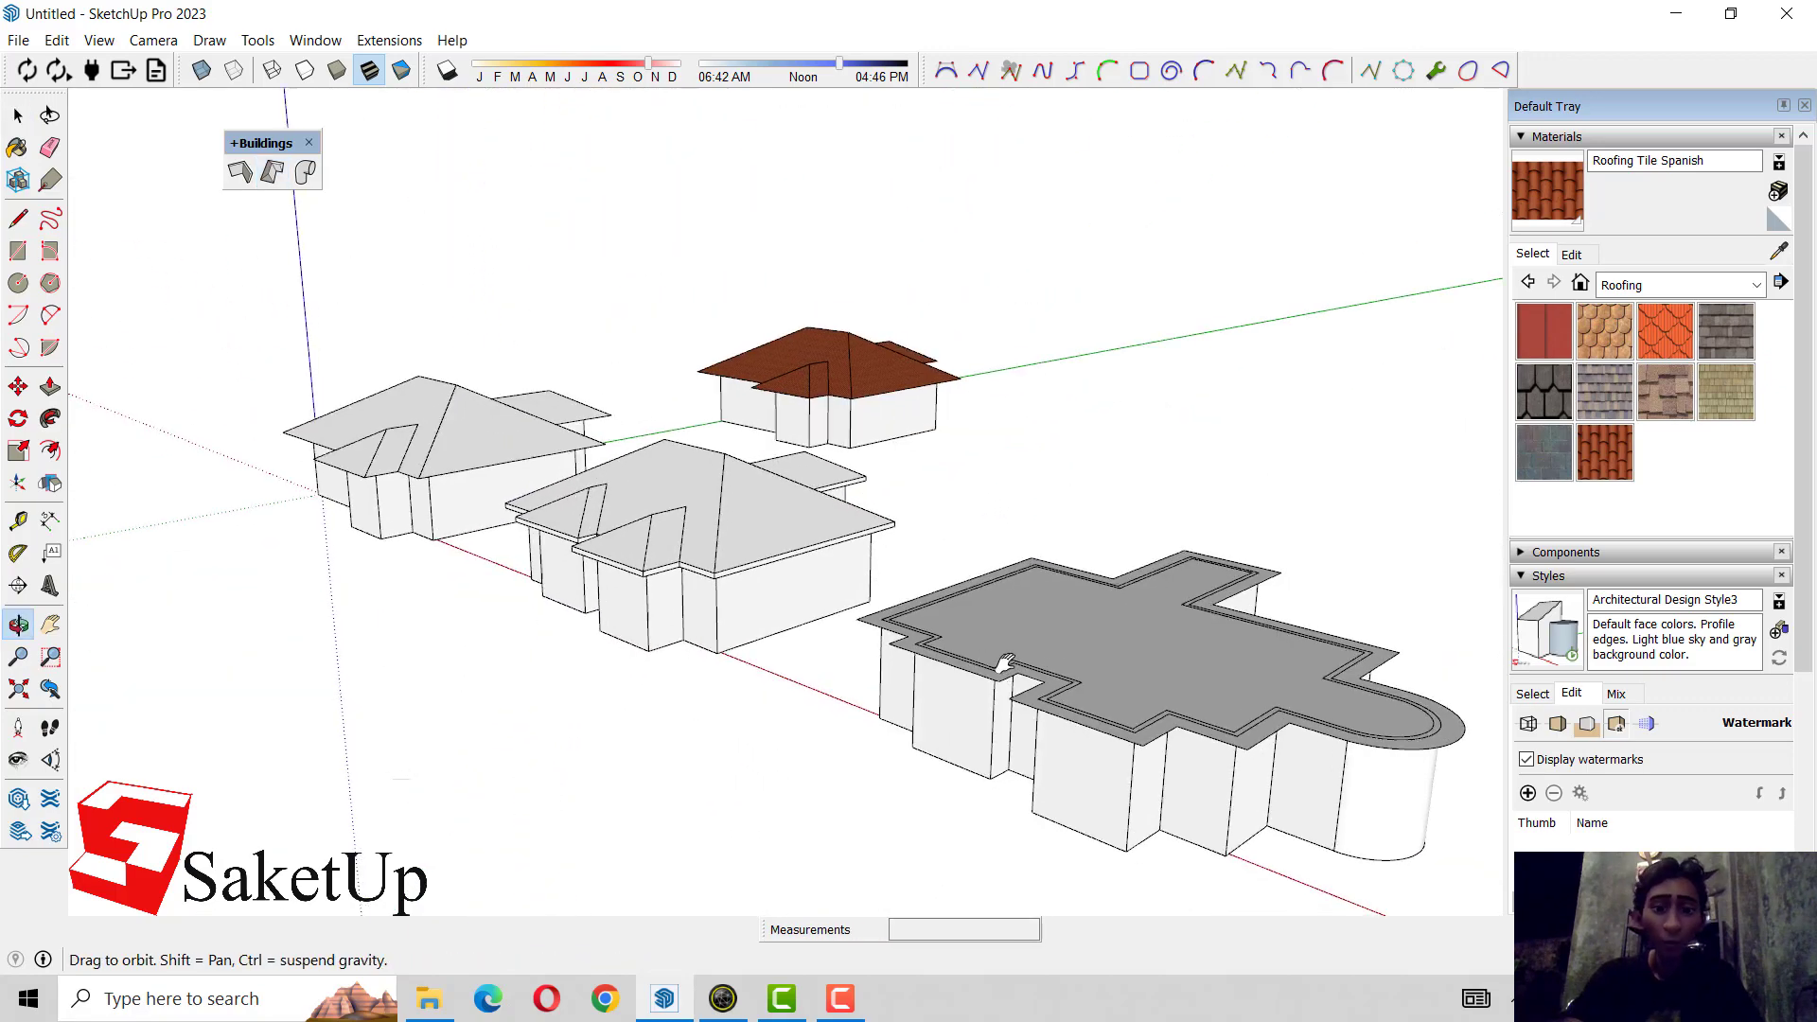
- Generate a 30° hipped roof on the curved-ended footprint face
left_click(930, 542)
double_click(930, 542)
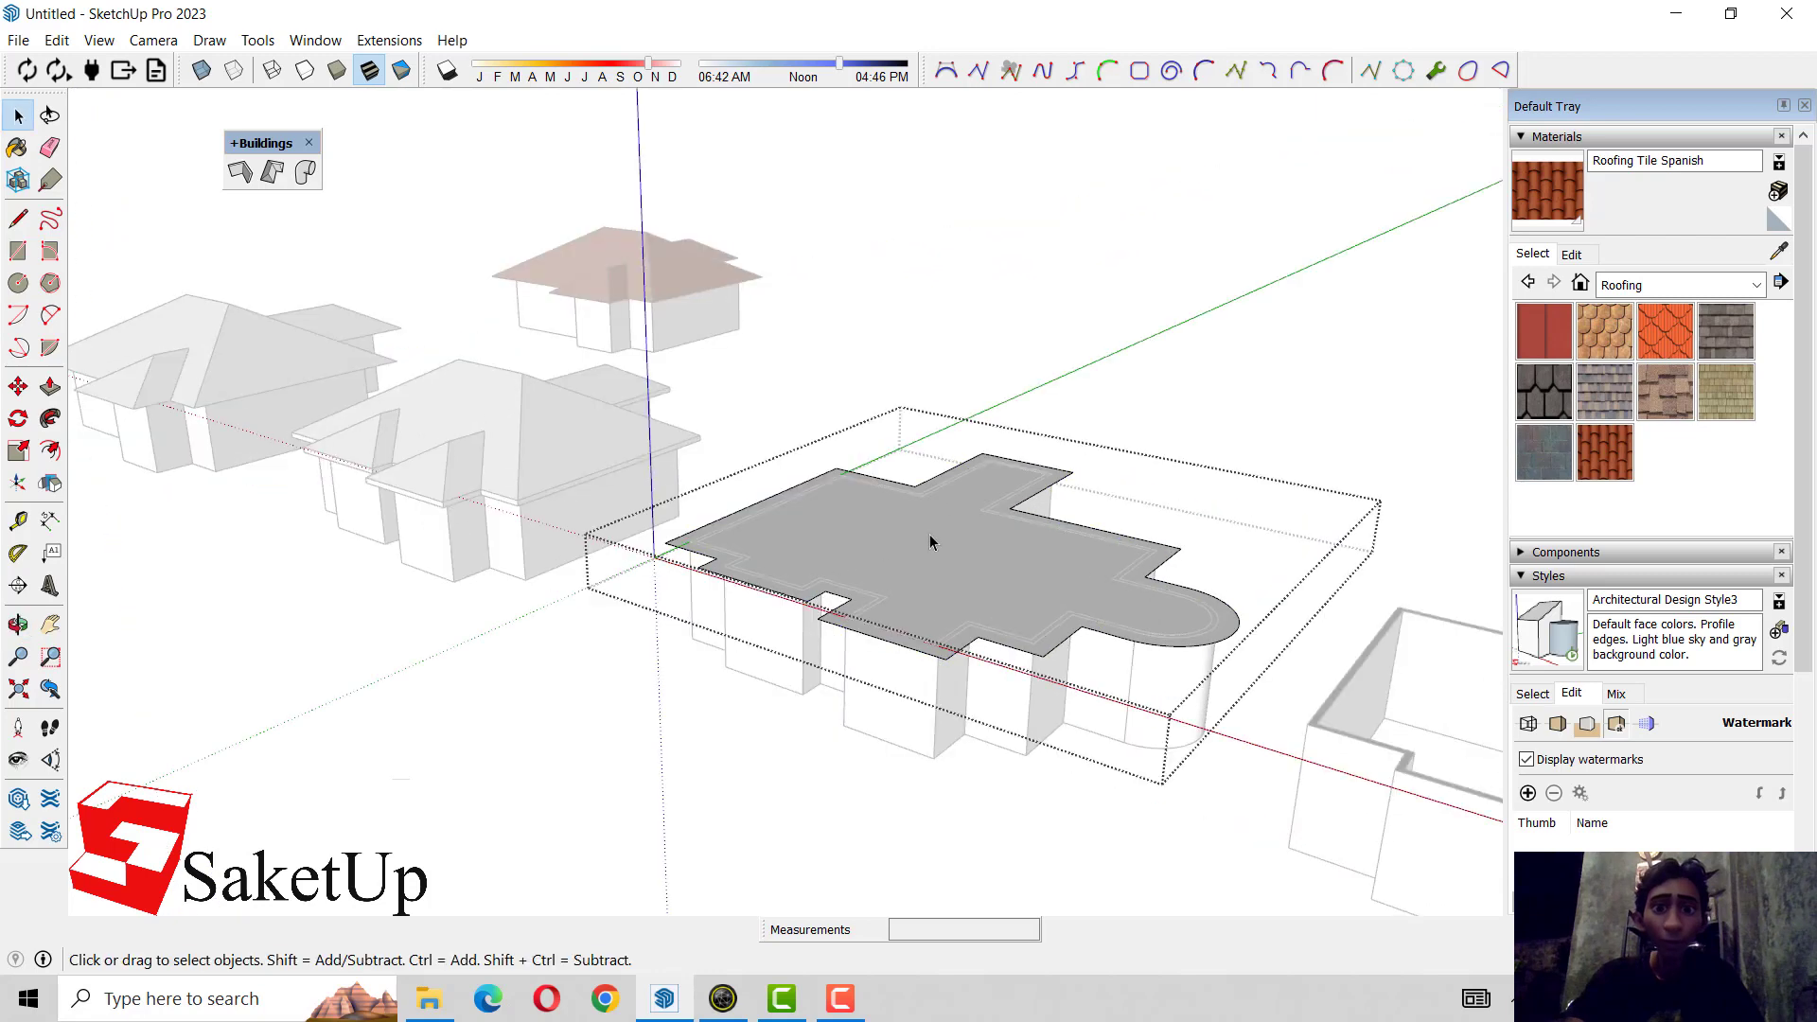
left_click(272, 173)
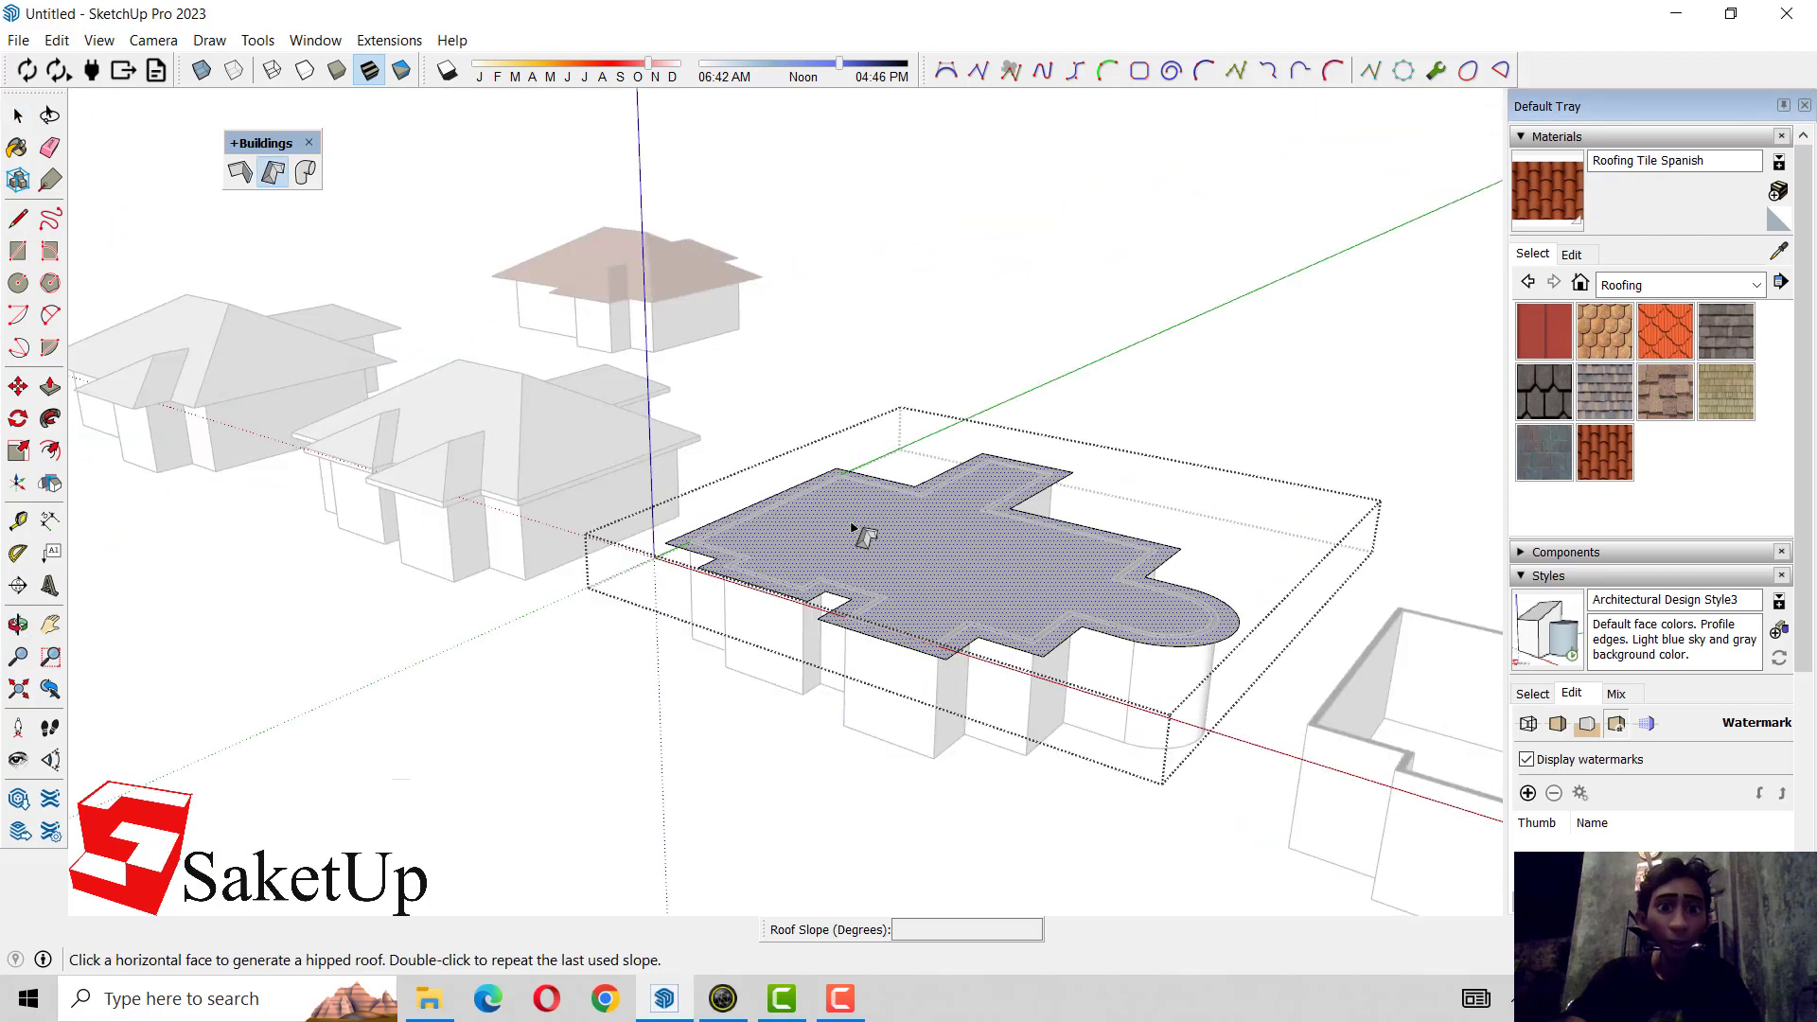
left_click(913, 574)
type("3")
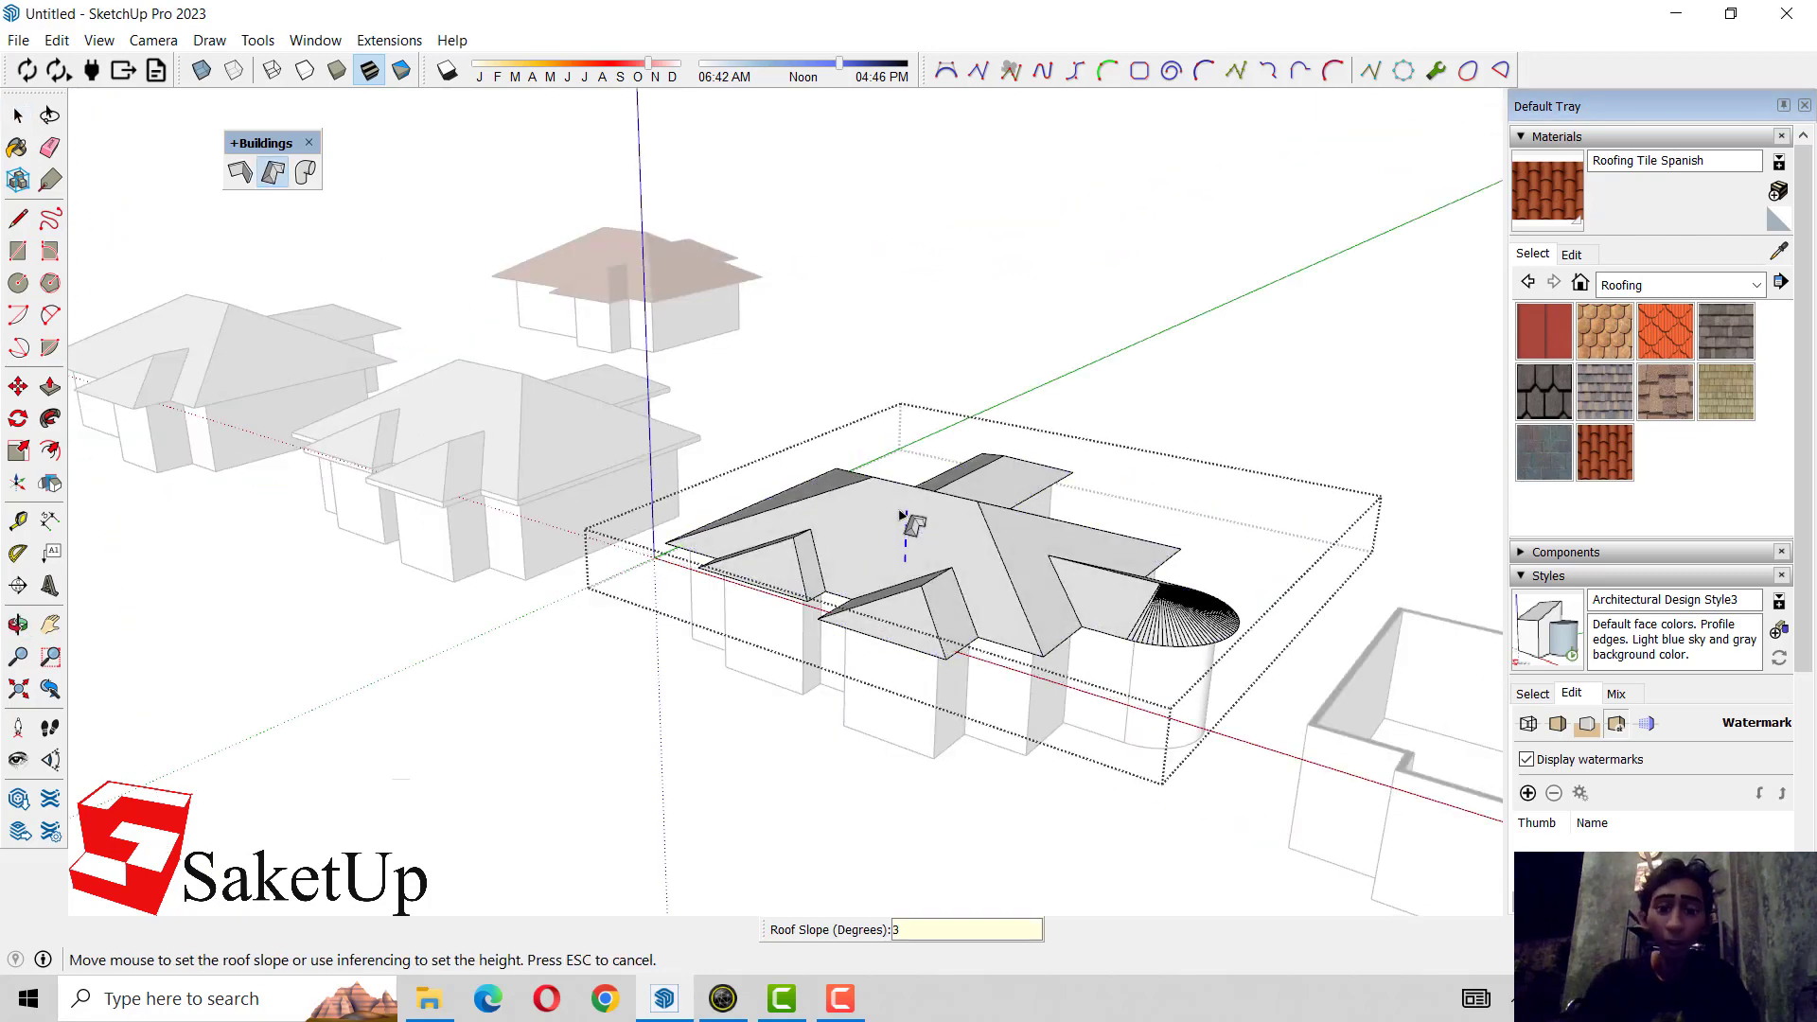
type("0.0")
key("Return")
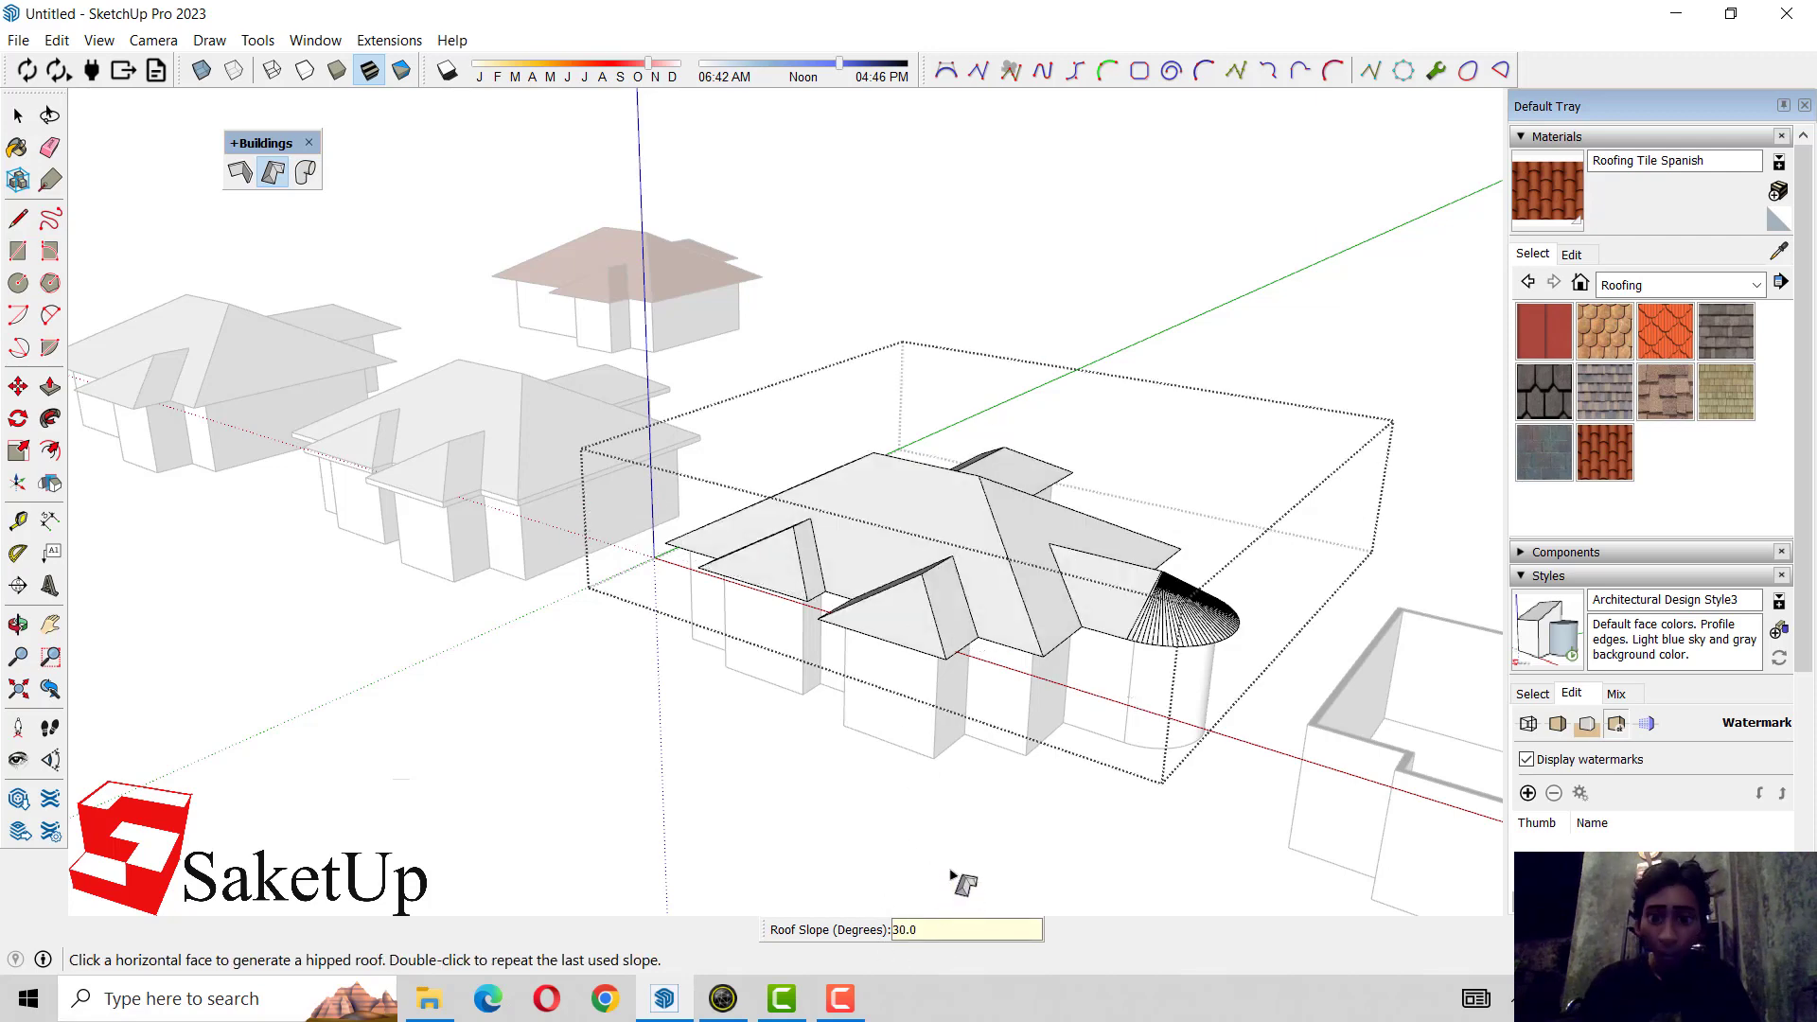
- Steepen the roof to 60° and orbit around to view its conical end
type("5")
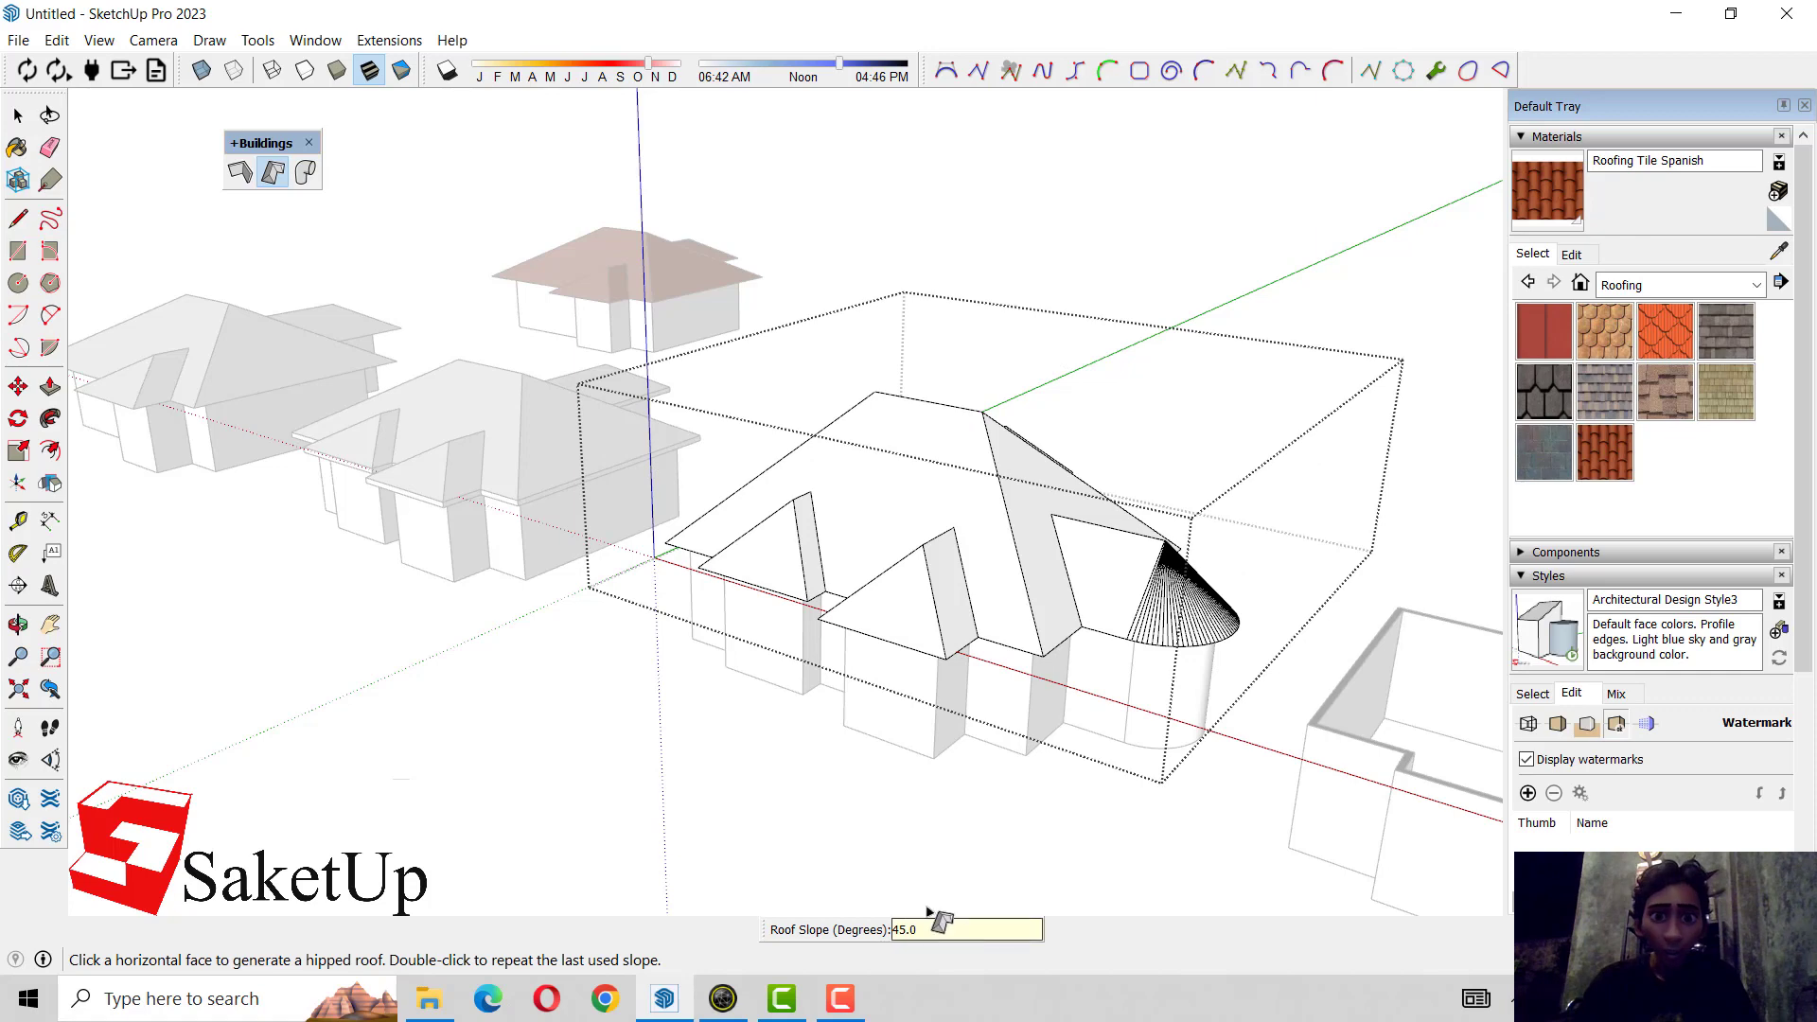
type("60")
key("Return")
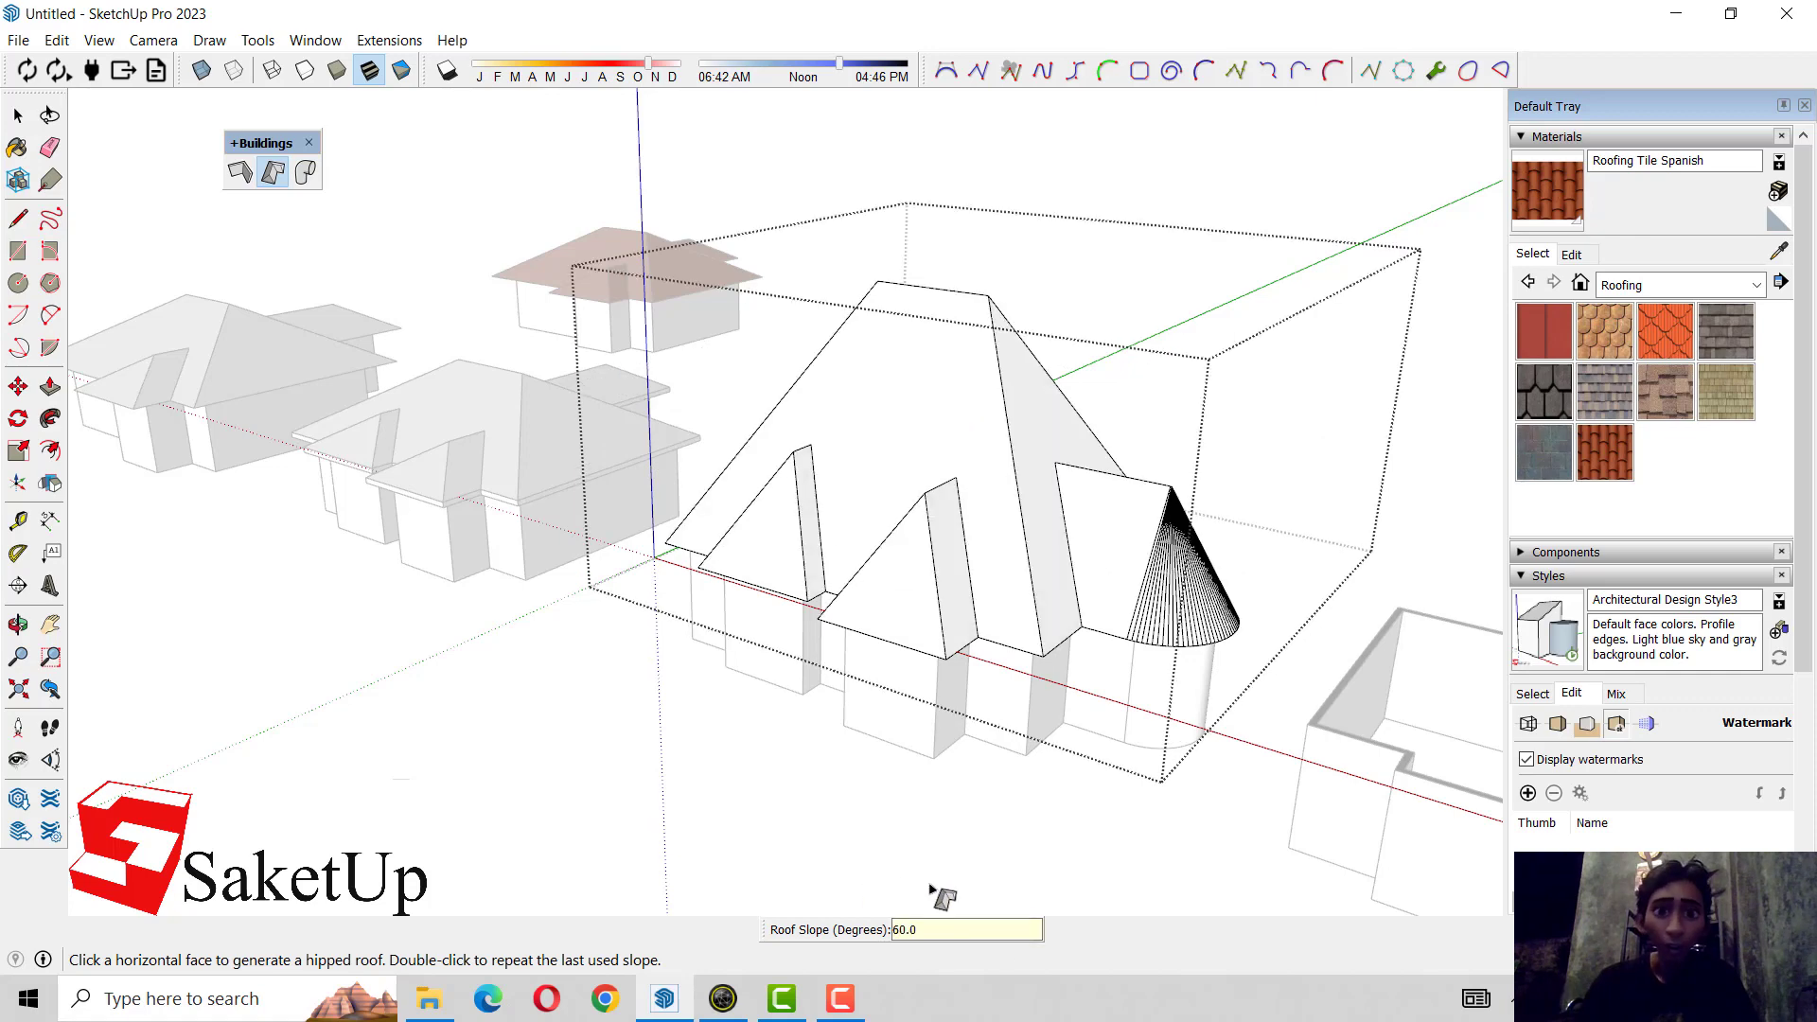
scroll(956, 560, "up", 3)
middle_click_drag(957, 559, 1135, 467)
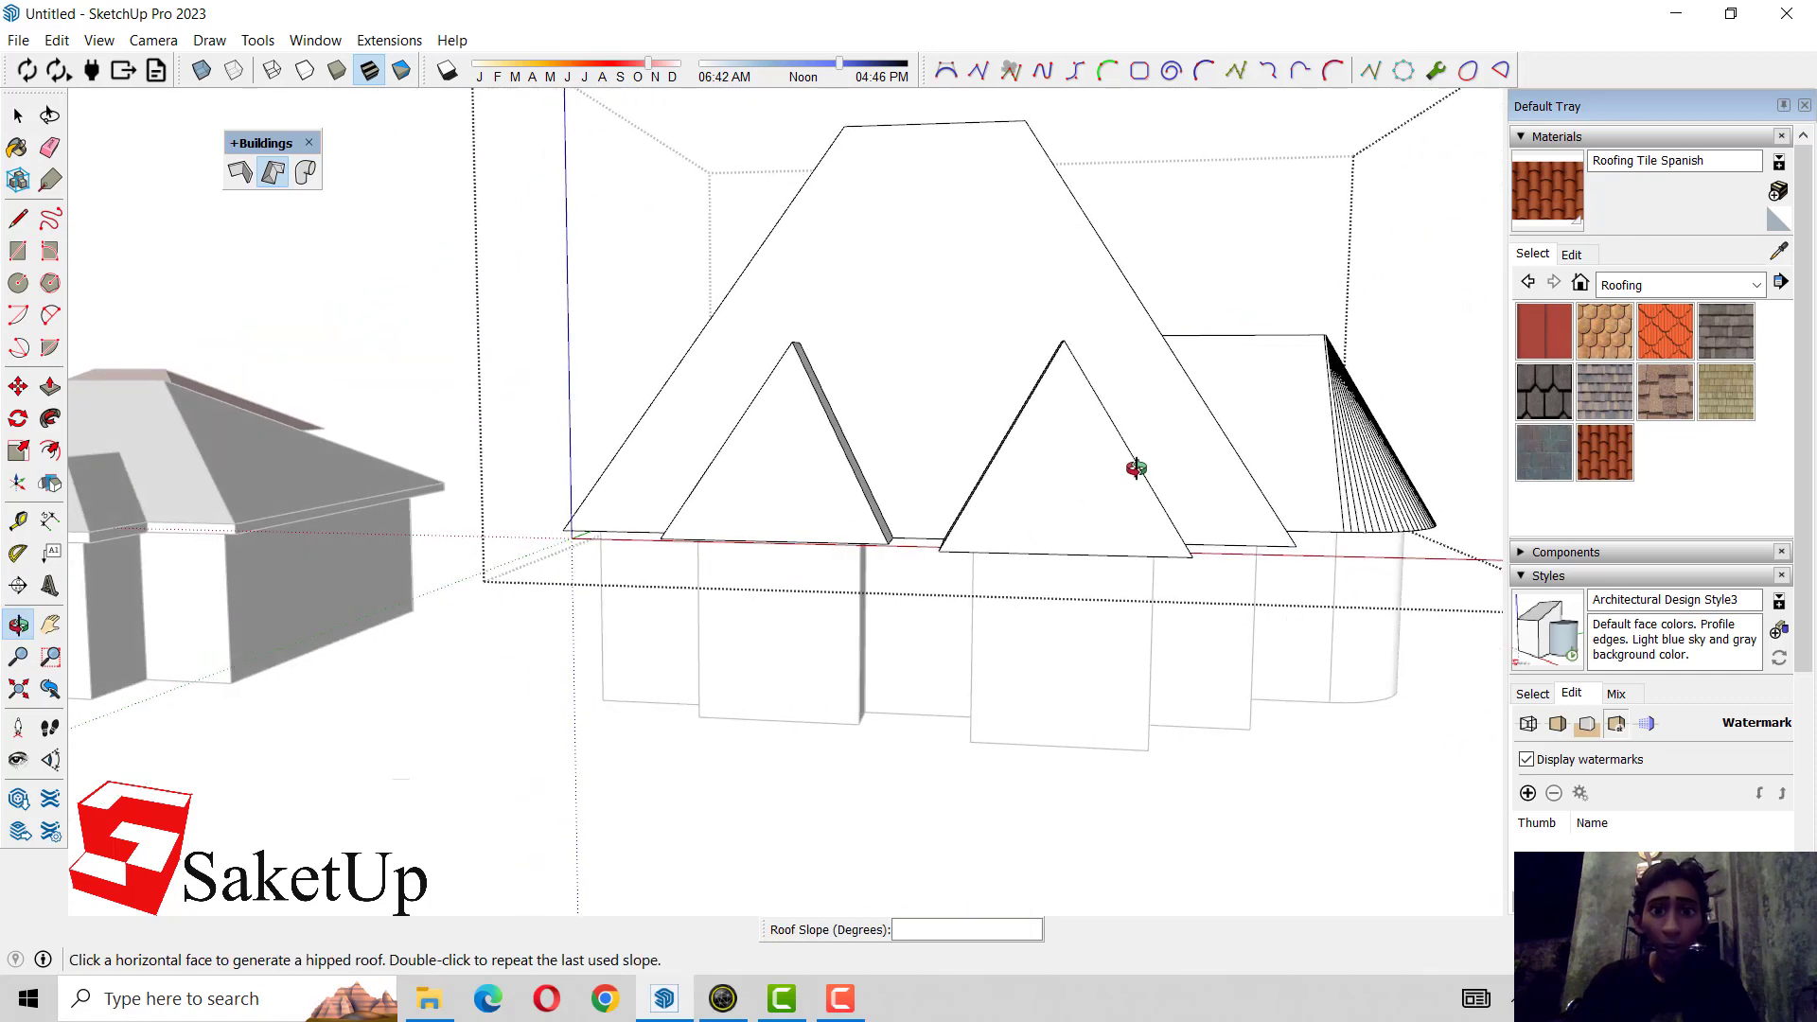
scroll(840, 537, "down", 2)
mouse_move(840, 536)
middle_mouse_down()
mouse_move(1013, 559)
mouse_move(848, 531)
middle_mouse_up()
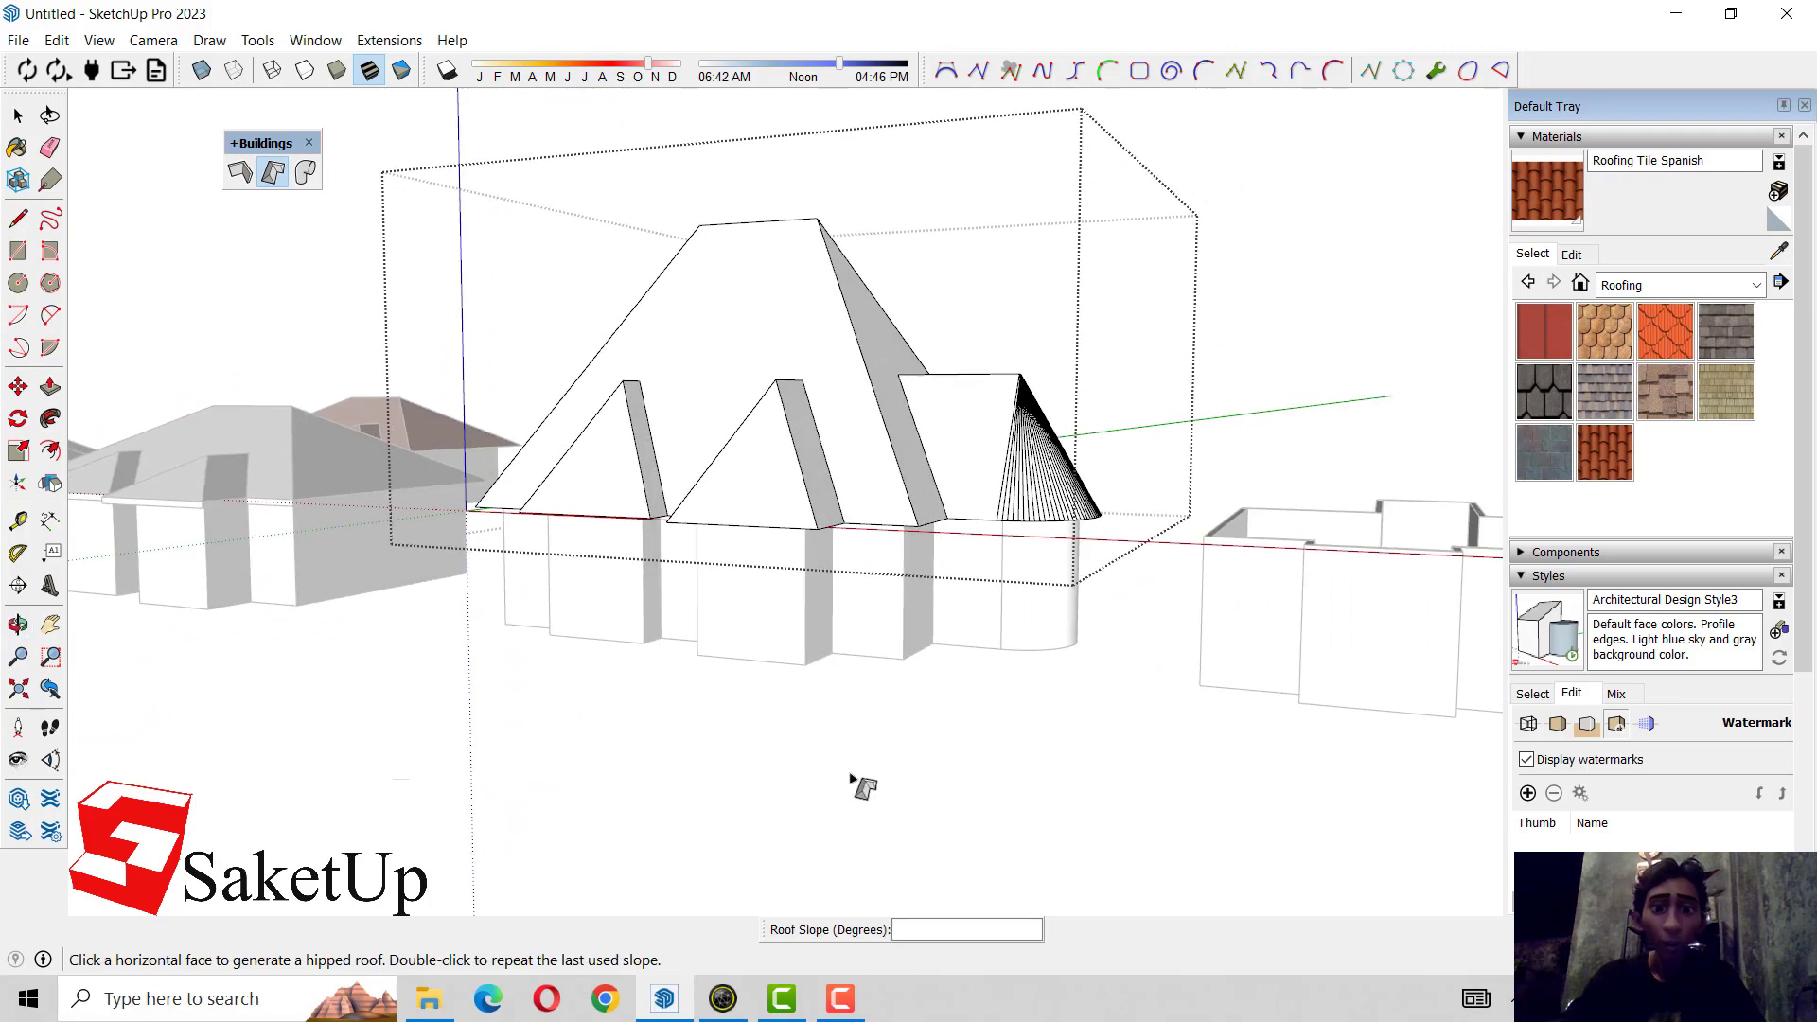
key("space")
mouse_move(828, 805)
middle_mouse_down()
mouse_move(1032, 605)
mouse_move(1022, 470)
mouse_move(1047, 309)
mouse_move(945, 540)
middle_mouse_up()
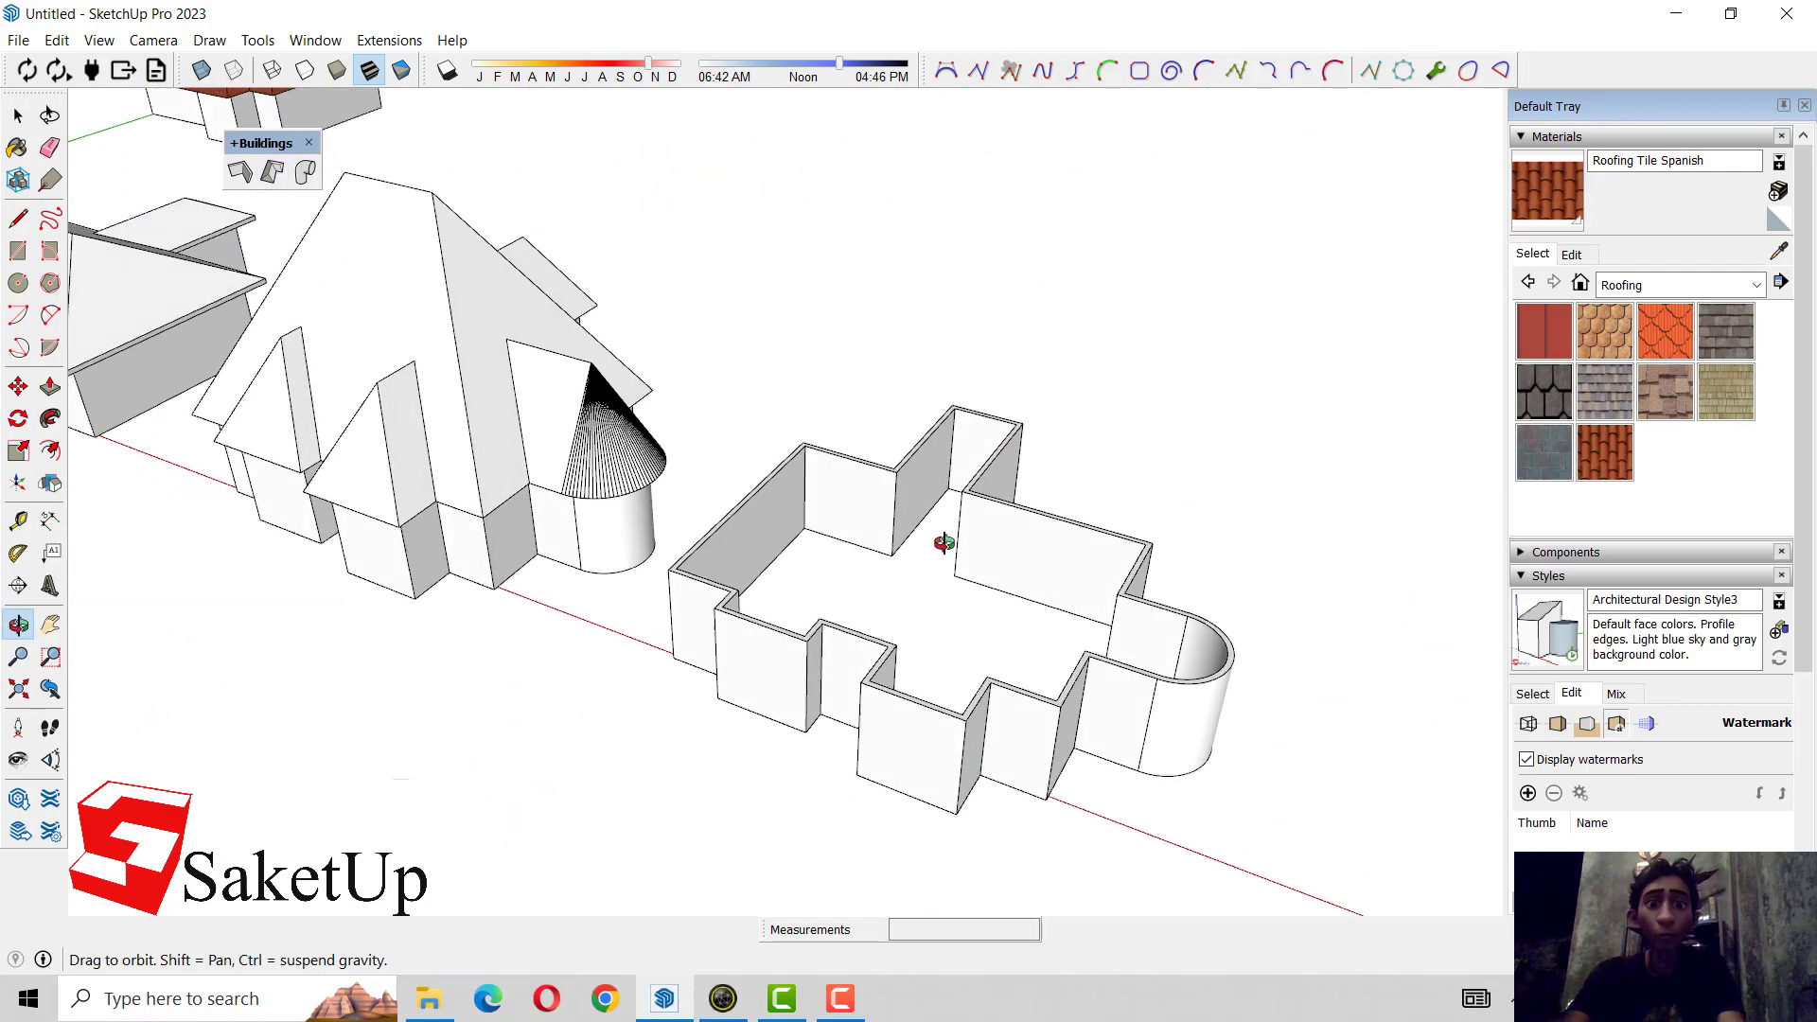
- Offset the wall-top outline of the last building by 6
scroll(803, 625, "up", 4)
scroll(804, 625, "up", 3)
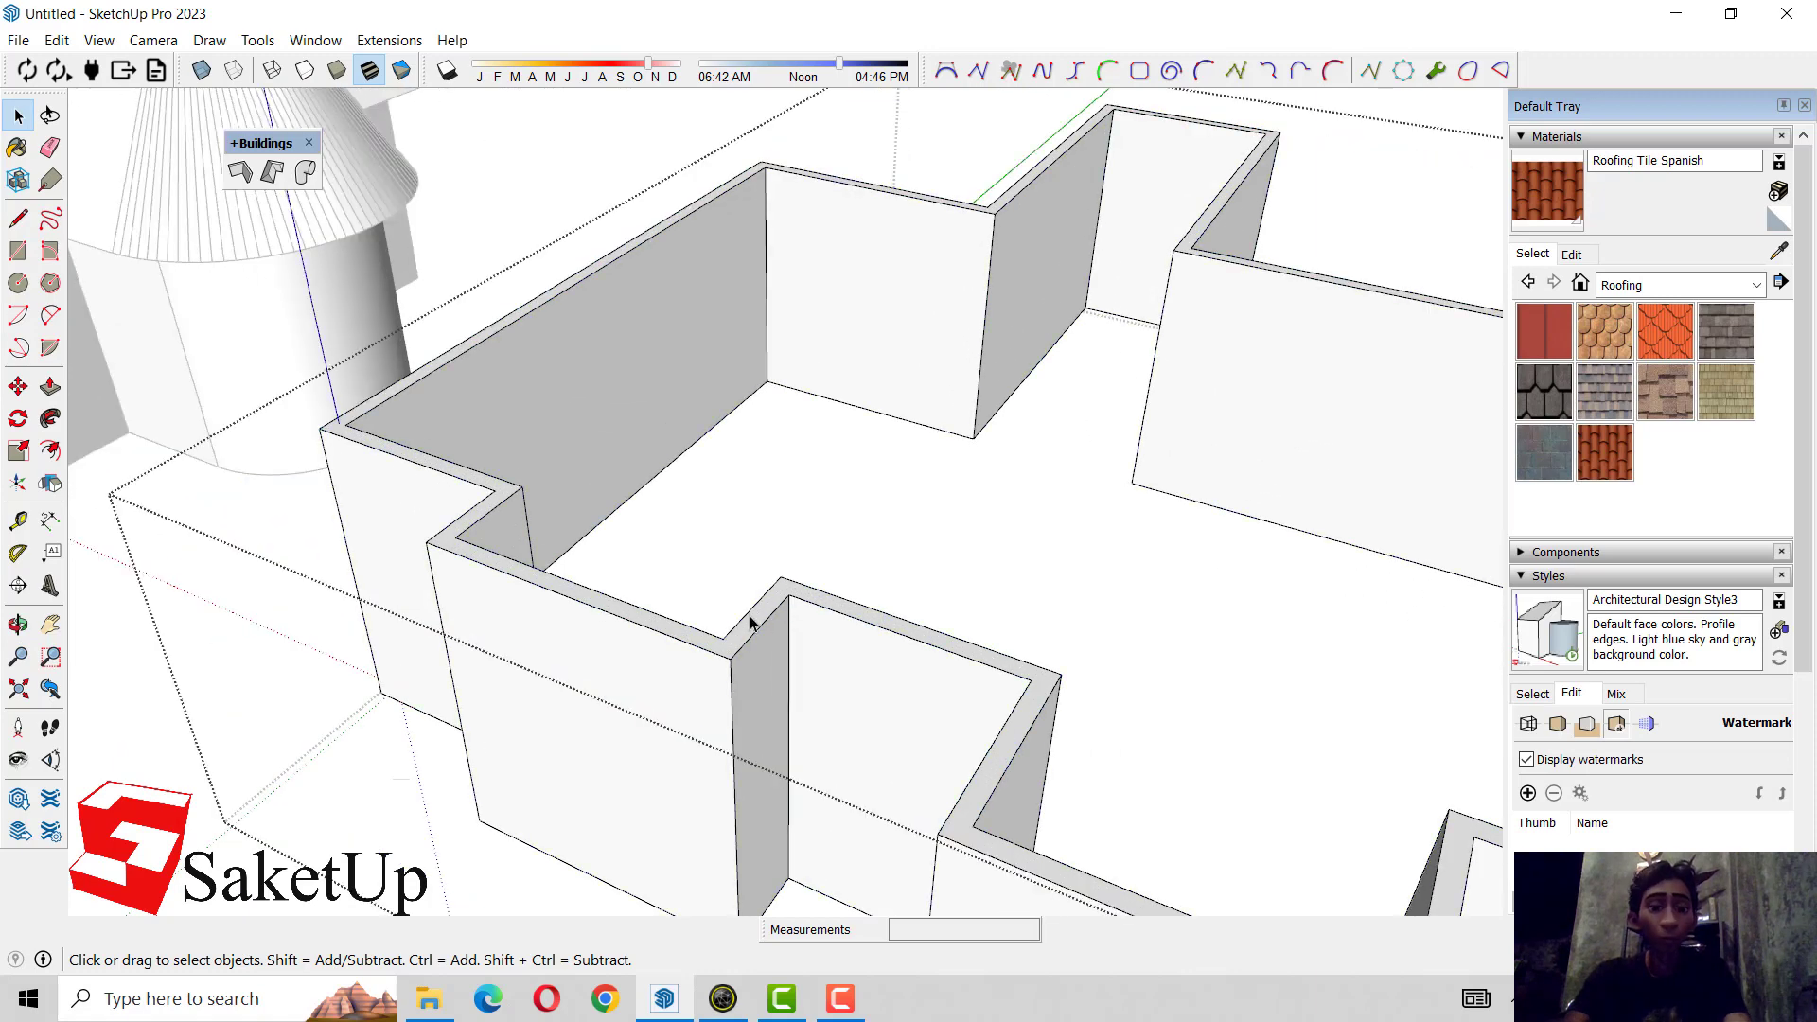
scroll(750, 621, "up", 2)
left_click(770, 617)
key("f")
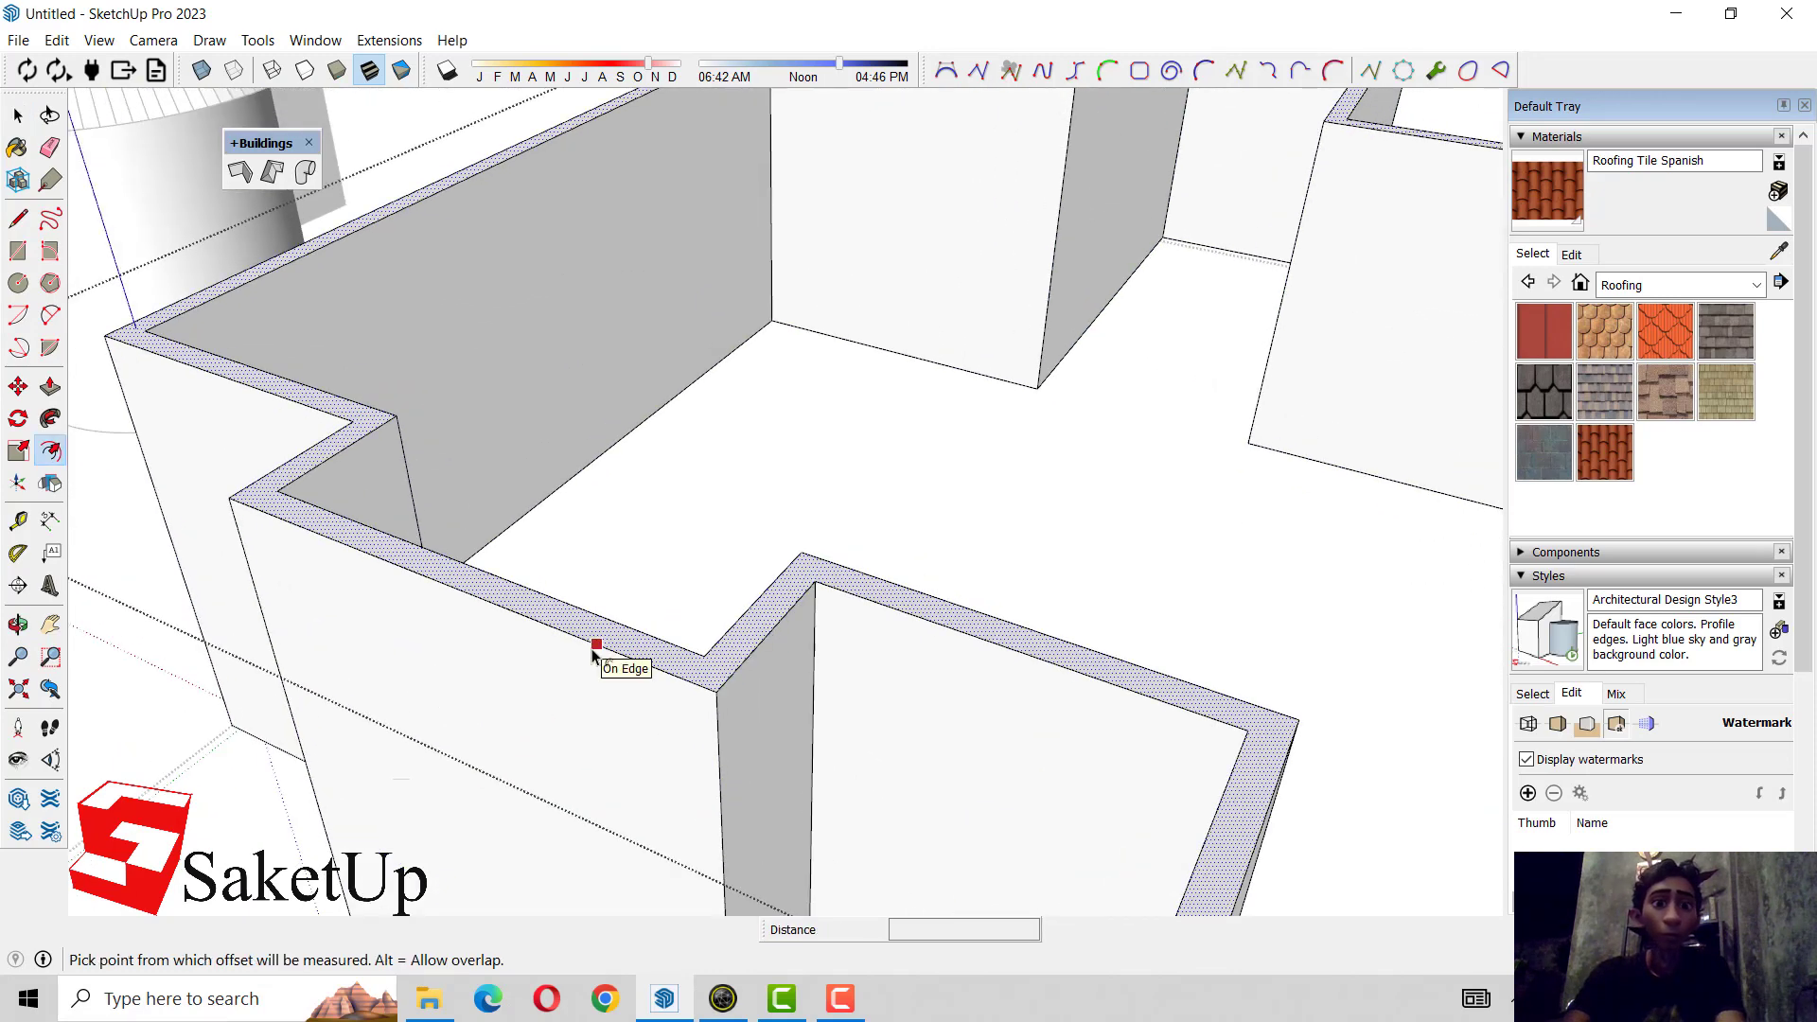
left_click(594, 649)
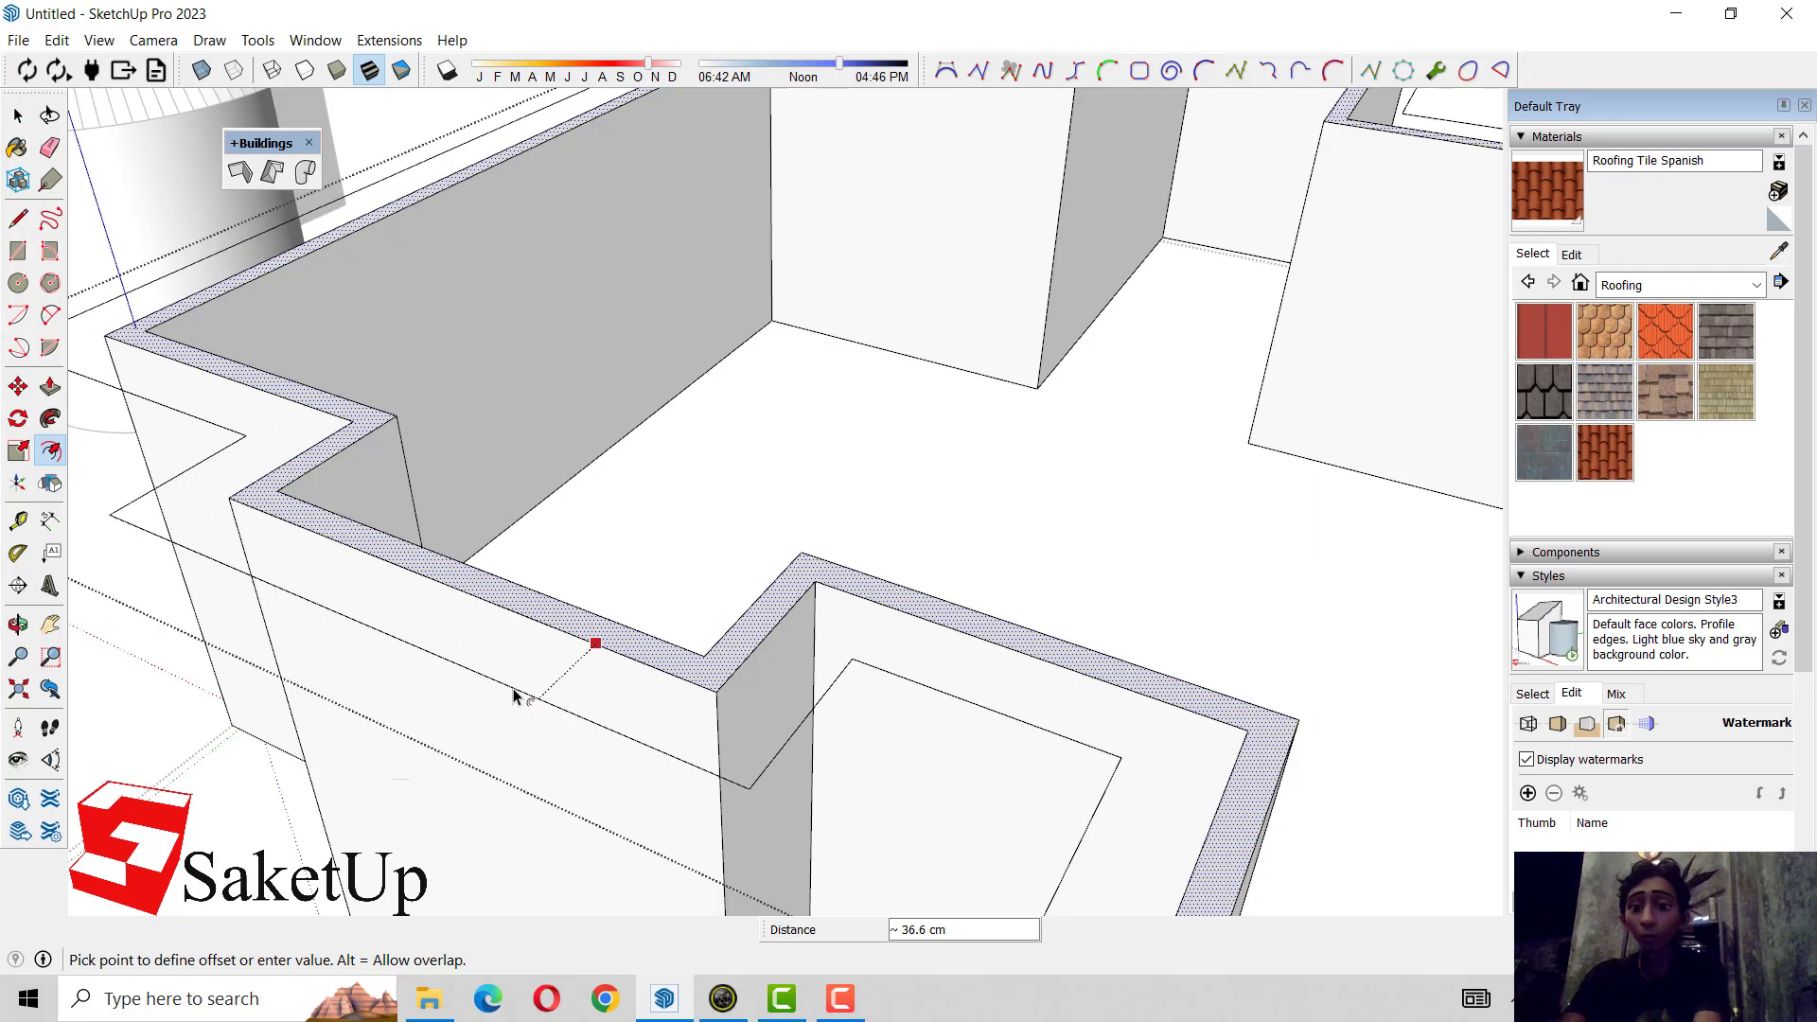
type("6")
key("Return")
scroll(757, 473, "down", 5)
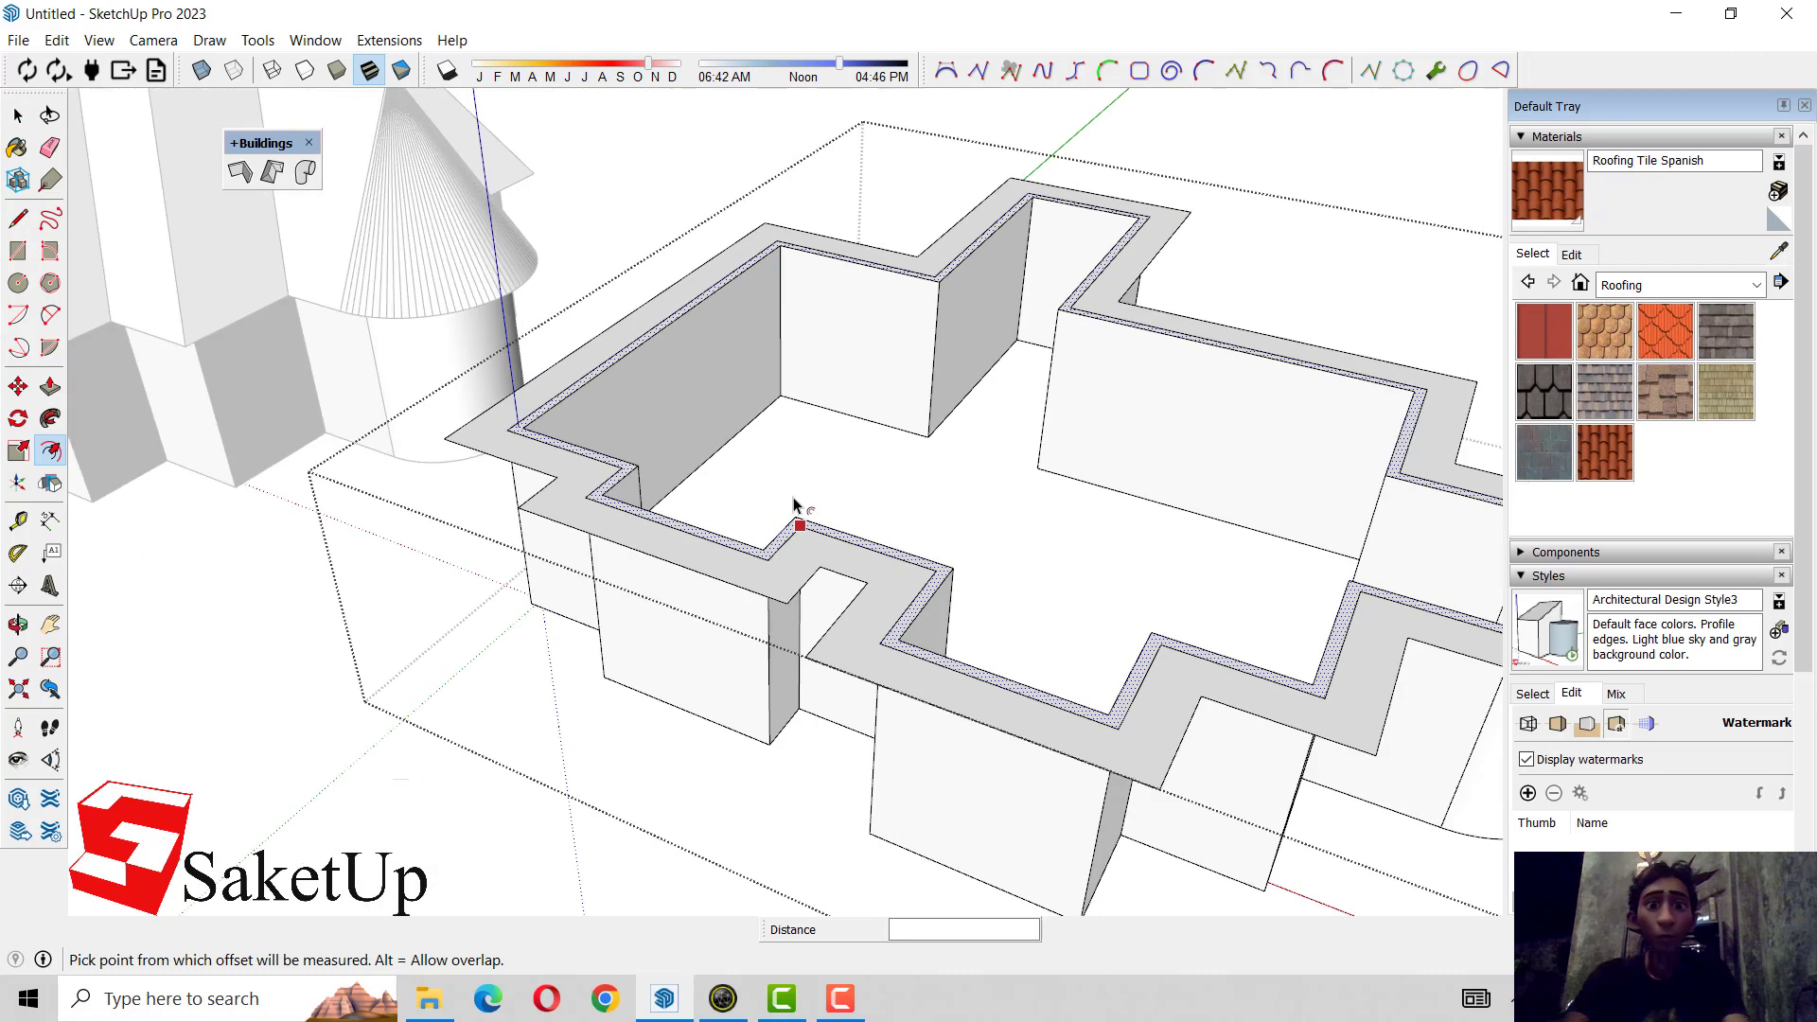
- Push/Pull the wide wall-top face up into a thin projecting slab
key("space")
left_click(613, 523)
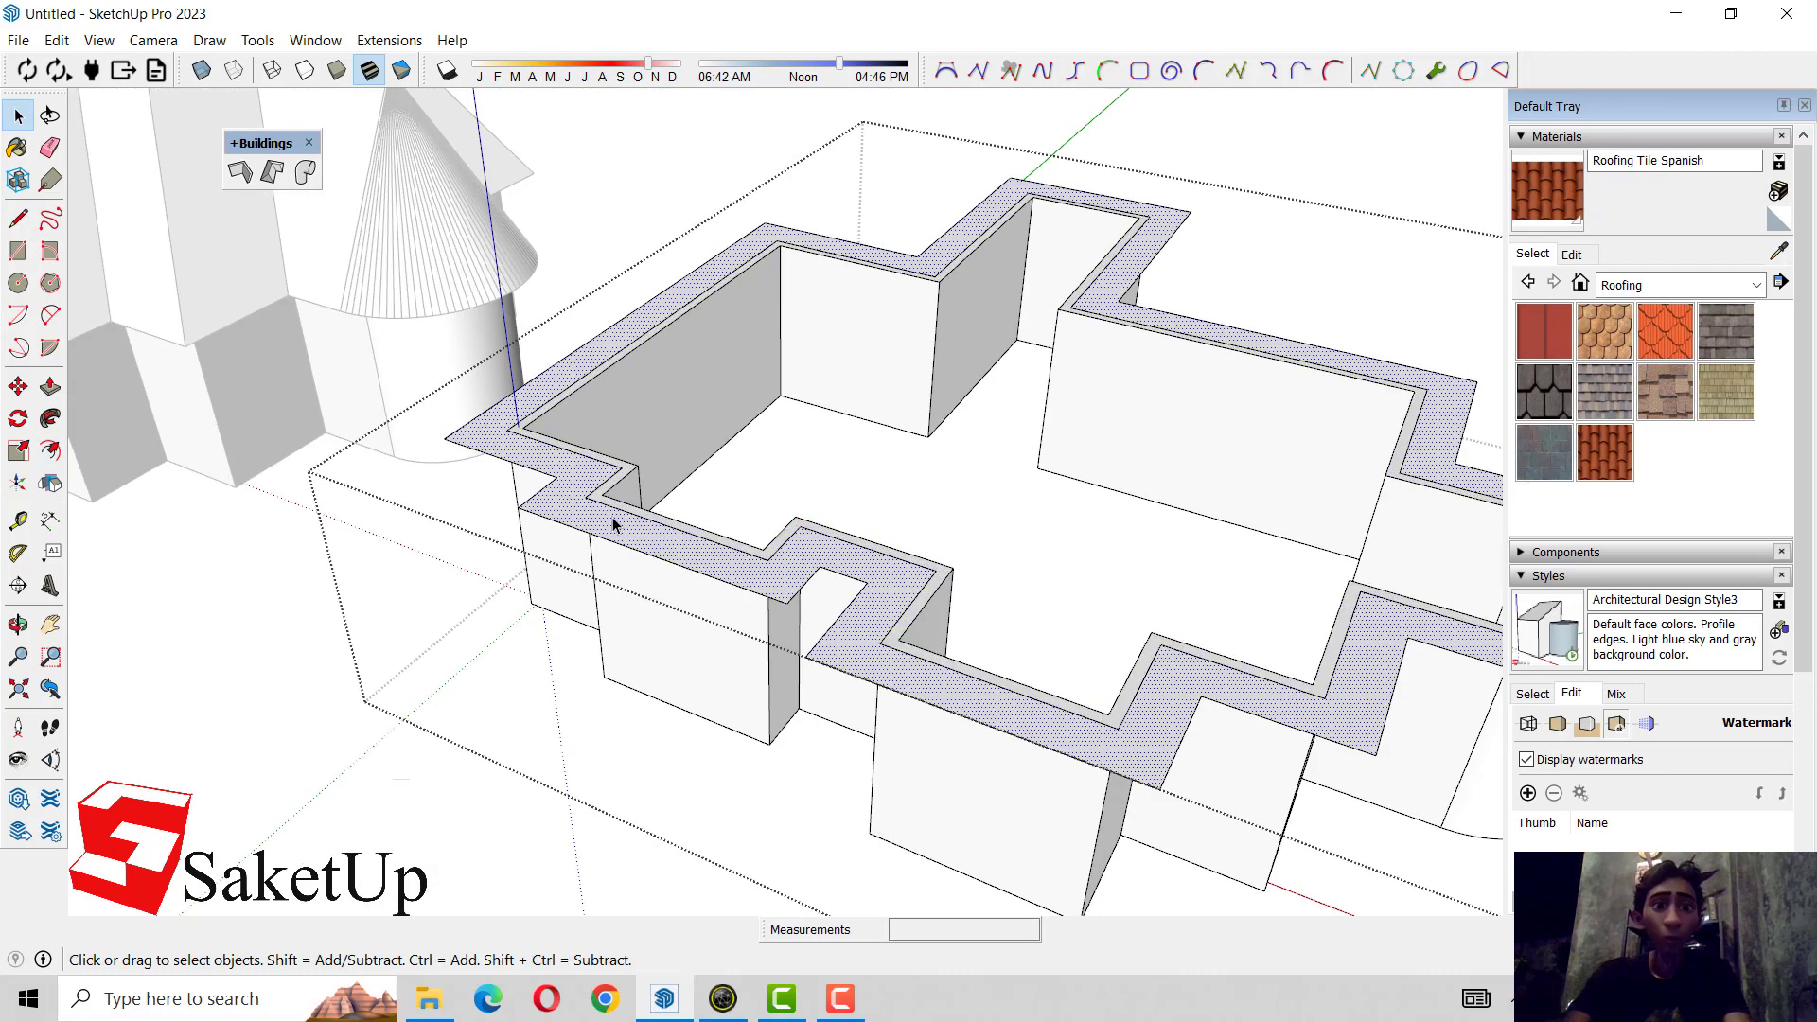
key("p")
left_click_drag(611, 523, 601, 526)
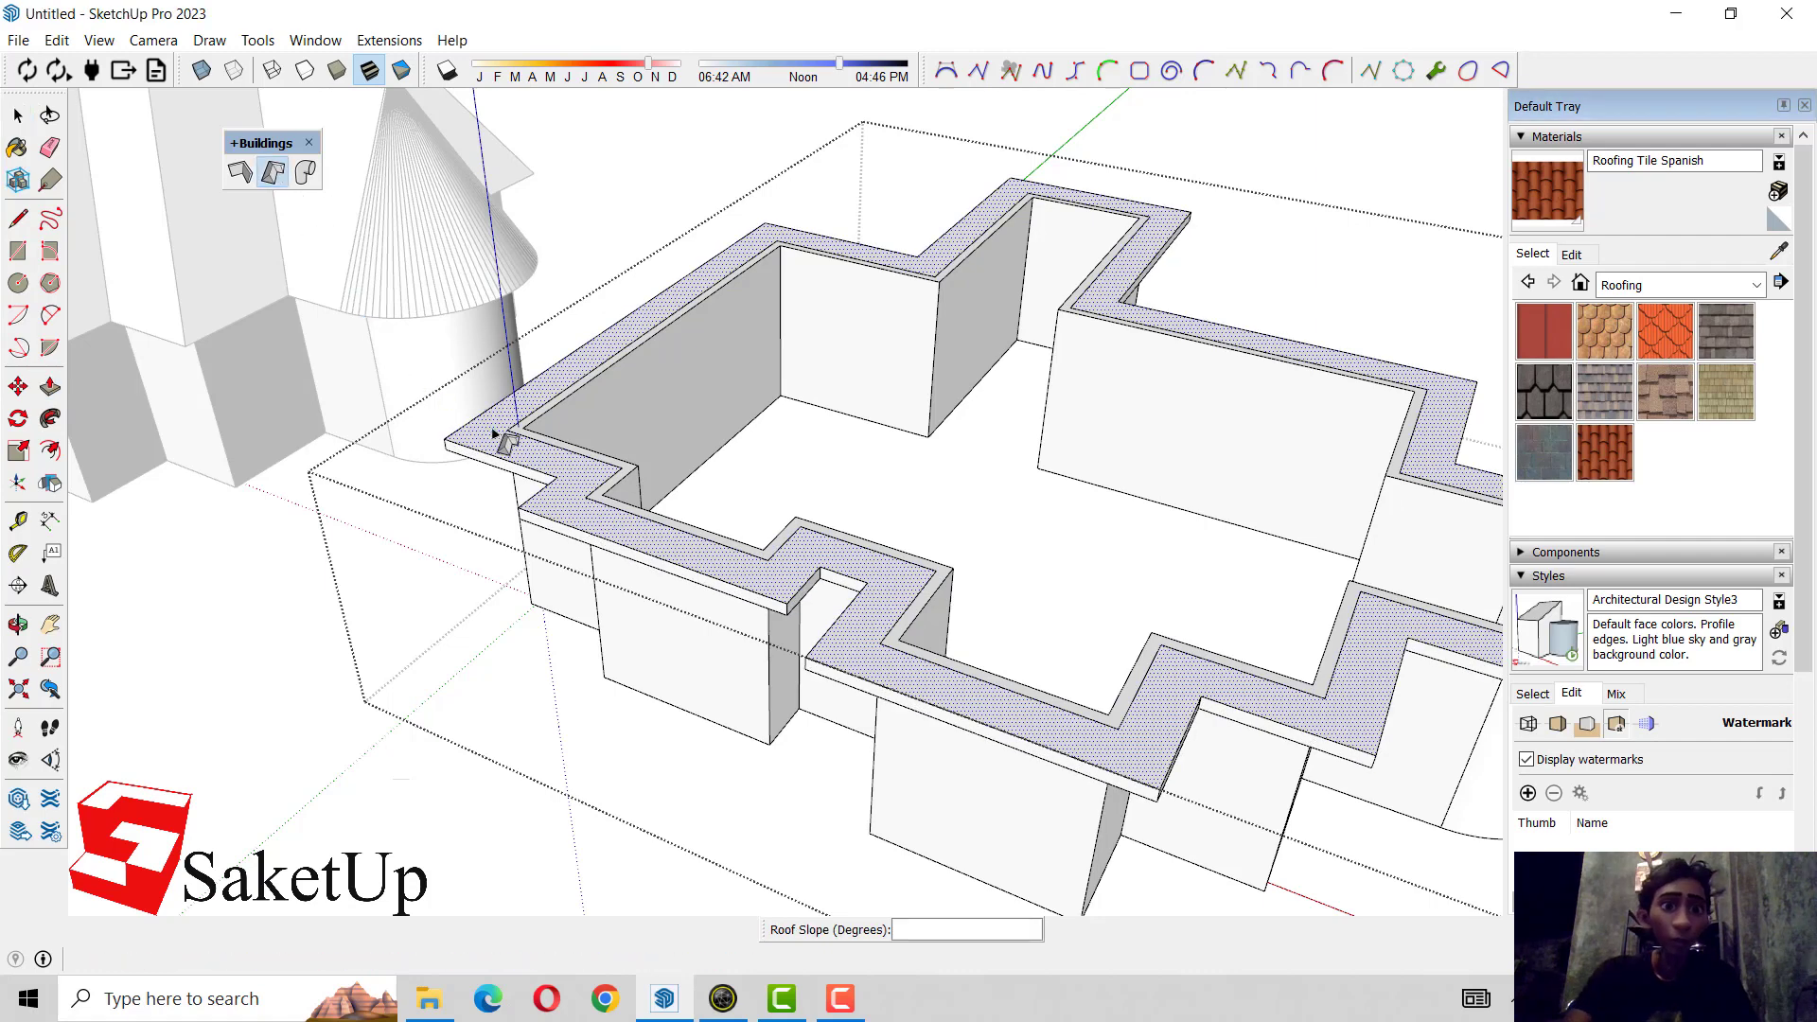
- Generate a 30° hipped roof over the building and orbit to inspect it
left_click(502, 400)
type("30")
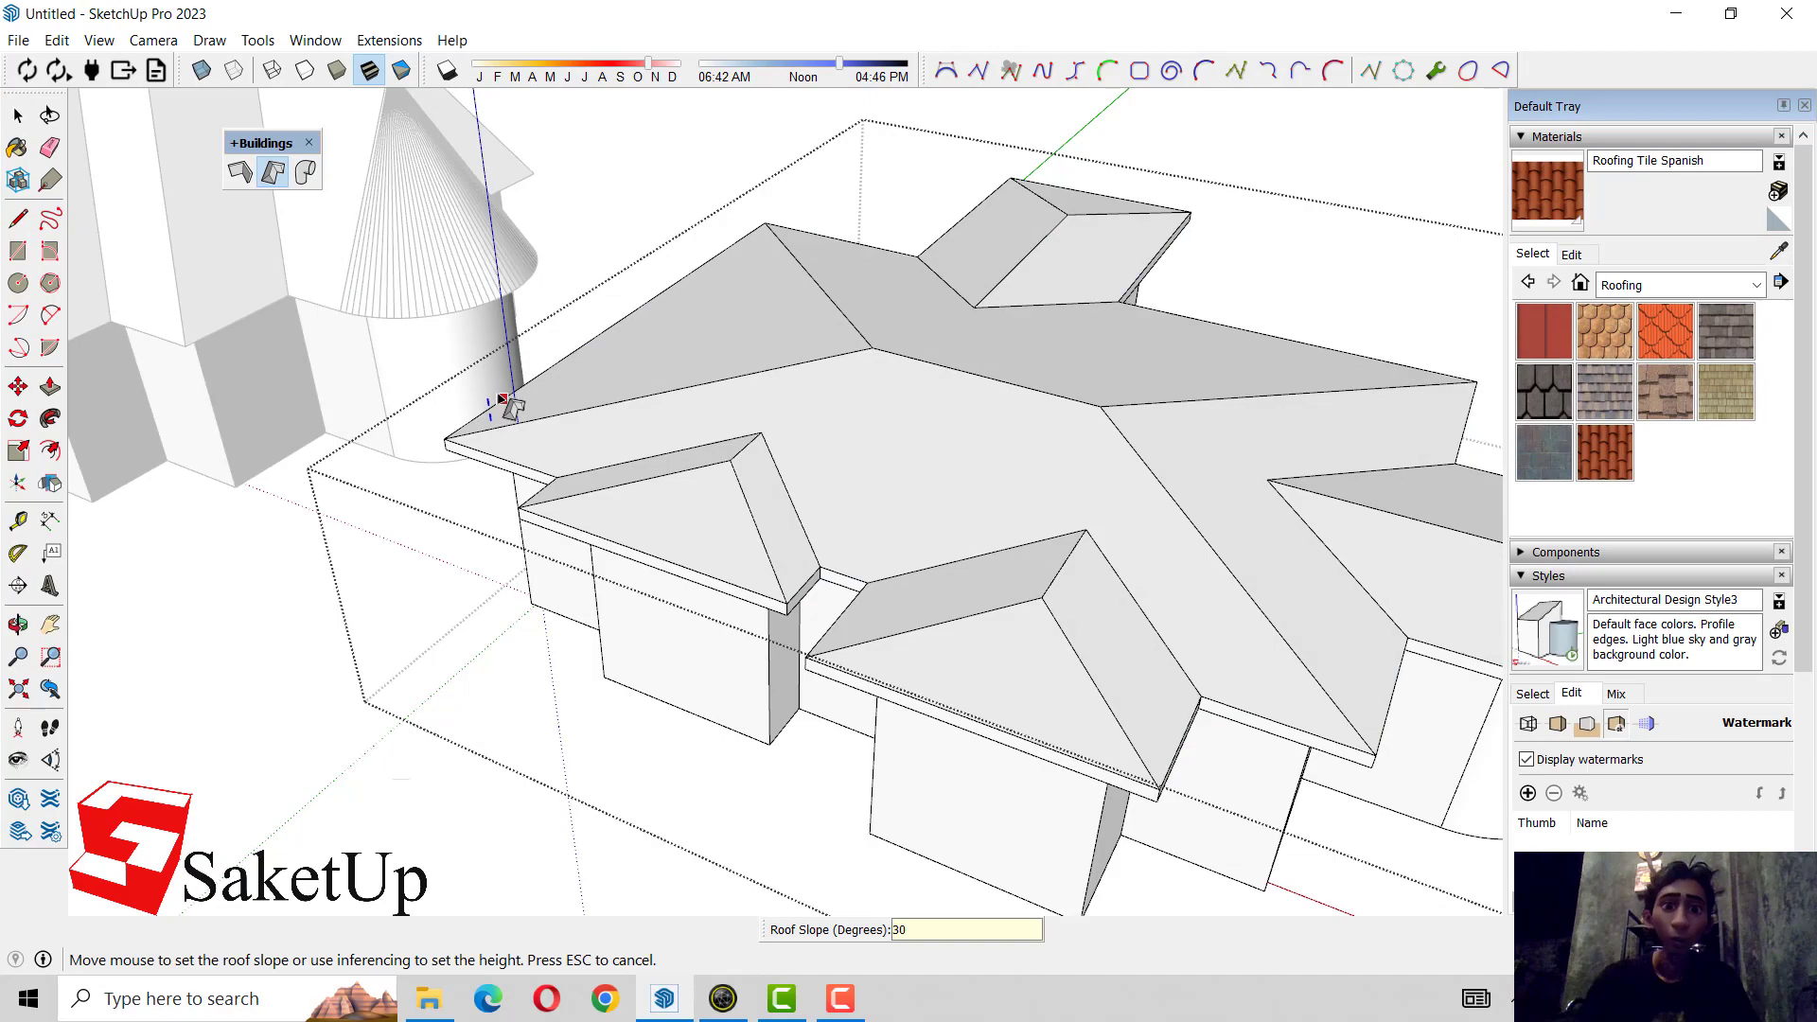
key("Return")
scroll(507, 398, "down", 2)
scroll(507, 402, "down", 3)
mouse_move(507, 405)
middle_mouse_down()
mouse_move(889, 293)
mouse_move(912, 381)
mouse_move(690, 434)
middle_mouse_up()
scroll(889, 294, "up", 2)
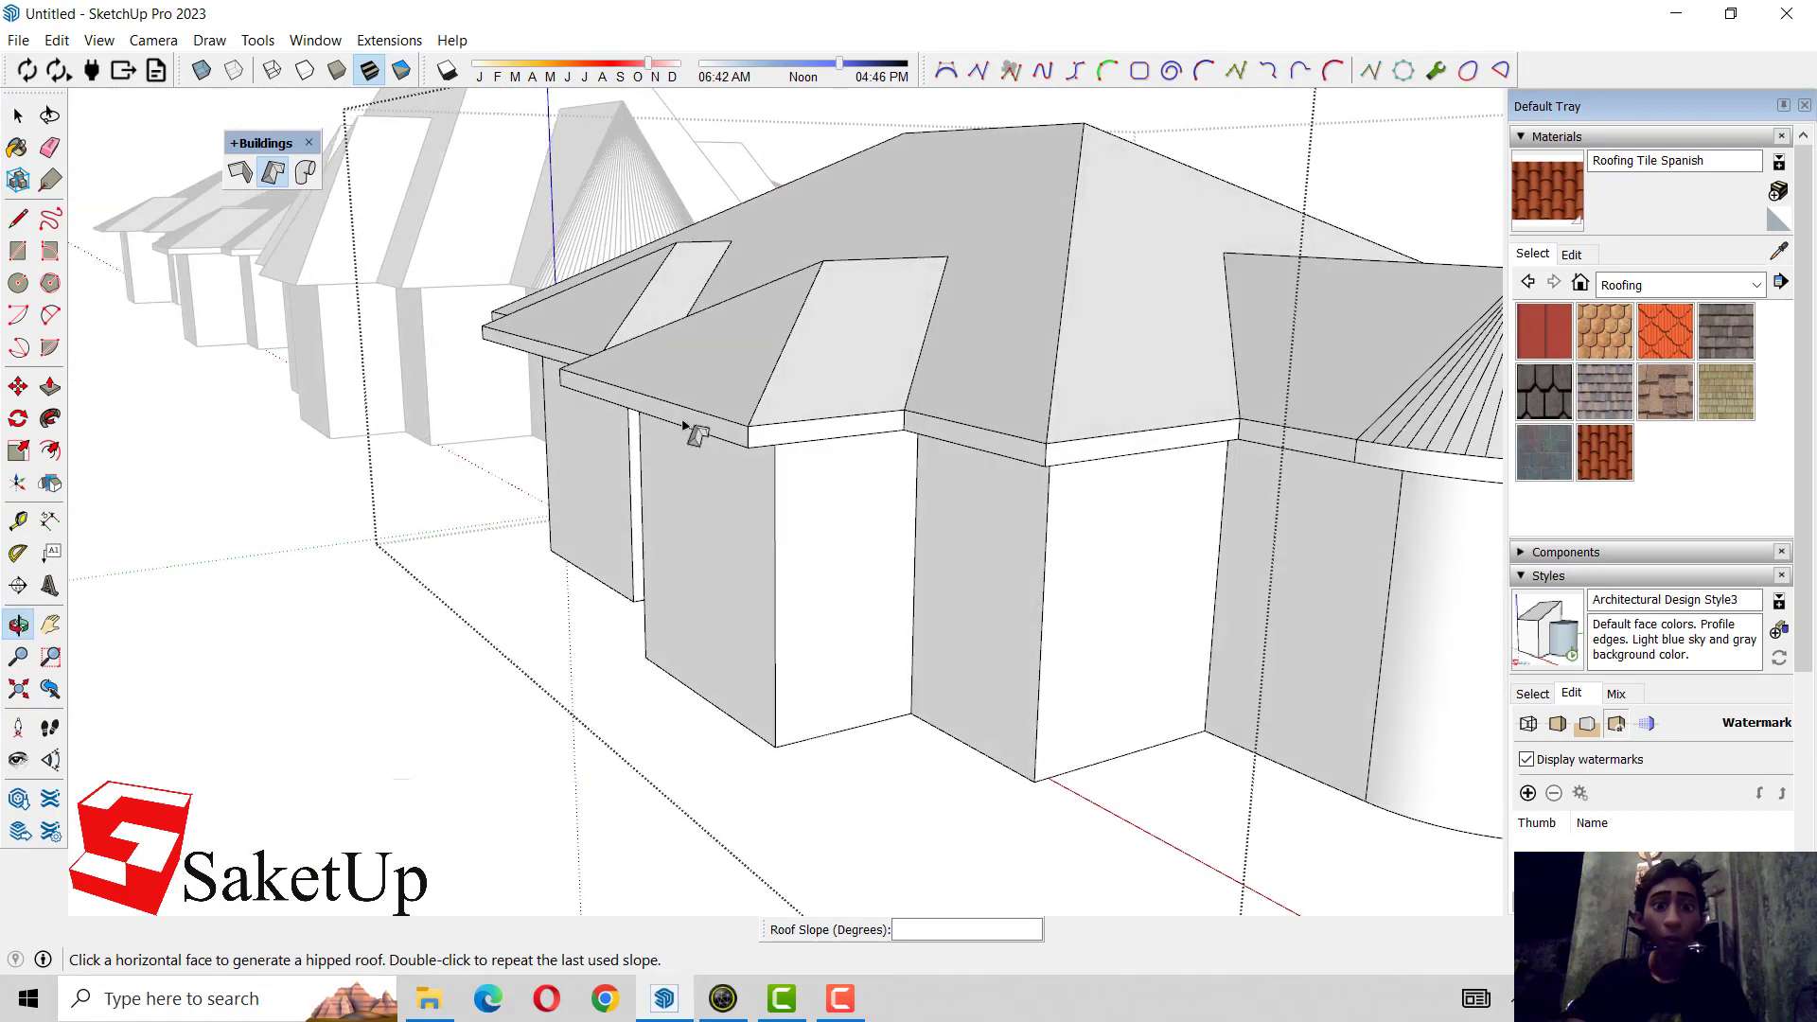
scroll(568, 450, "down", 2)
middle_click_drag(567, 459, 700, 551)
- Undo the hipped roof, leaving the bare overhanging slab
key("ctrl+z")
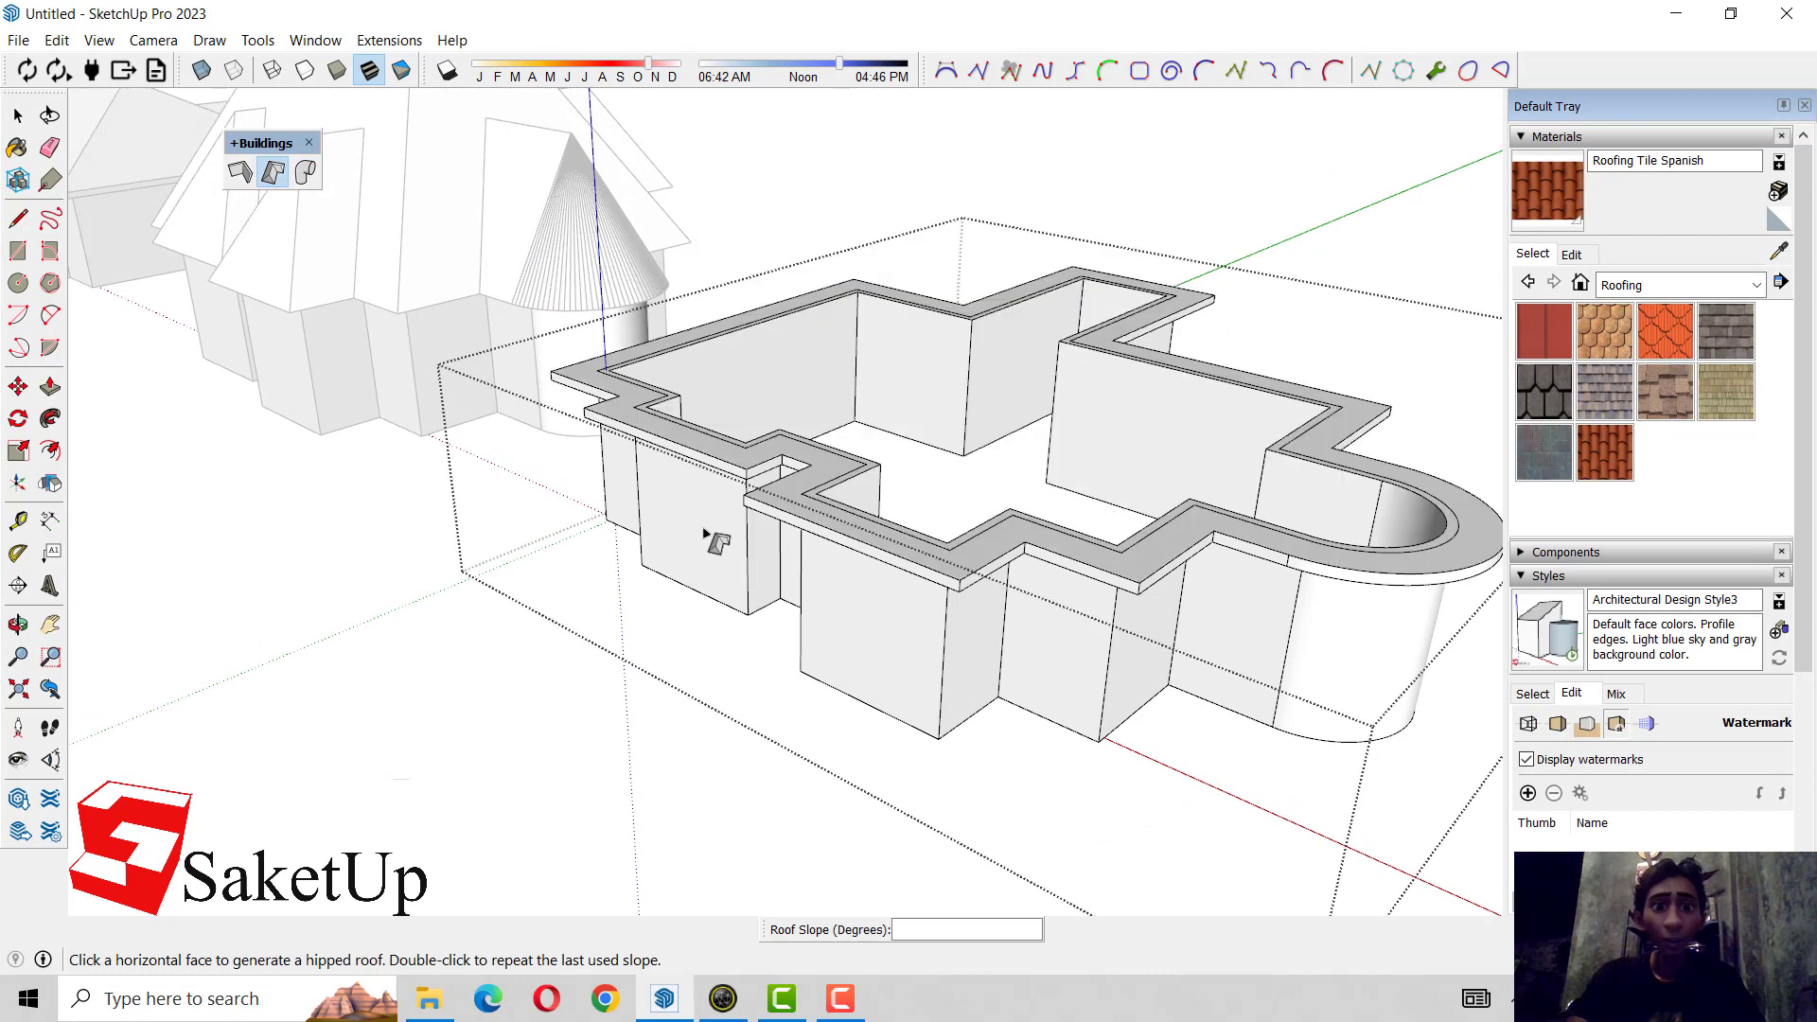
key("space")
scroll(719, 539, "up", 2)
scroll(735, 531, "up", 2)
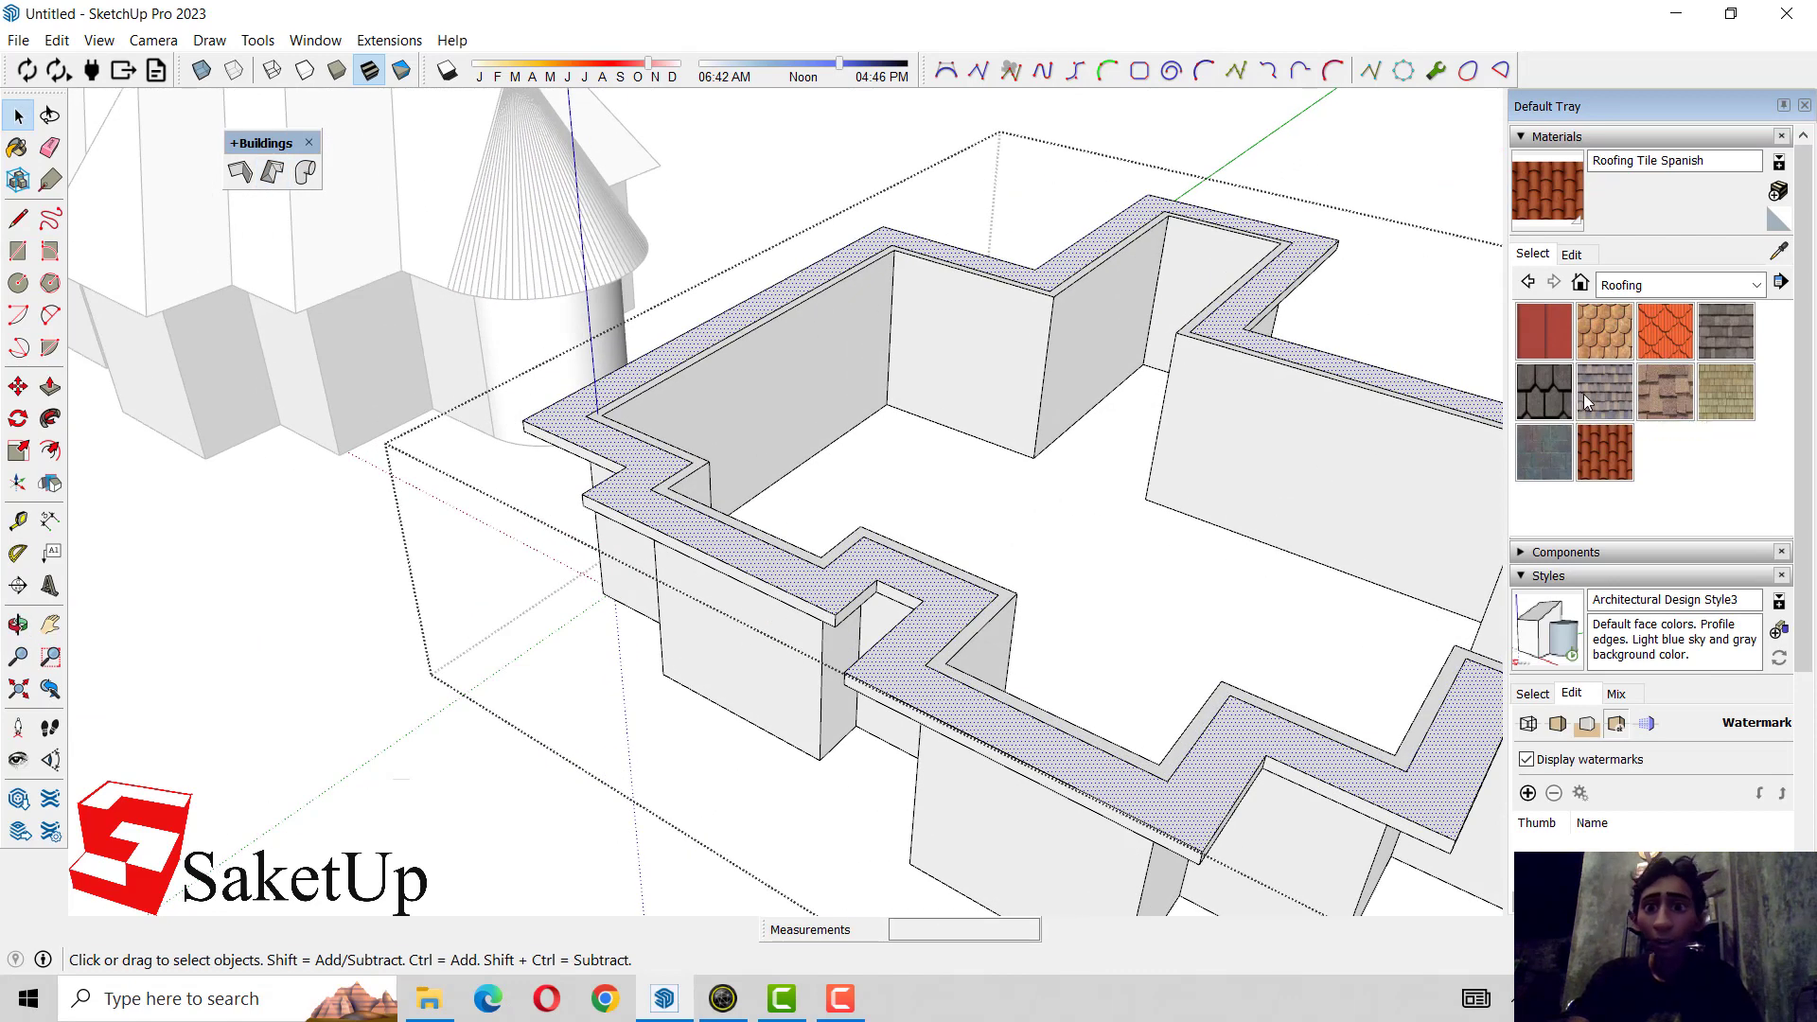
- Paint the ledge with Roofing Tile Spanish and add a 45° hipped roof on it
key("b")
left_click(771, 546)
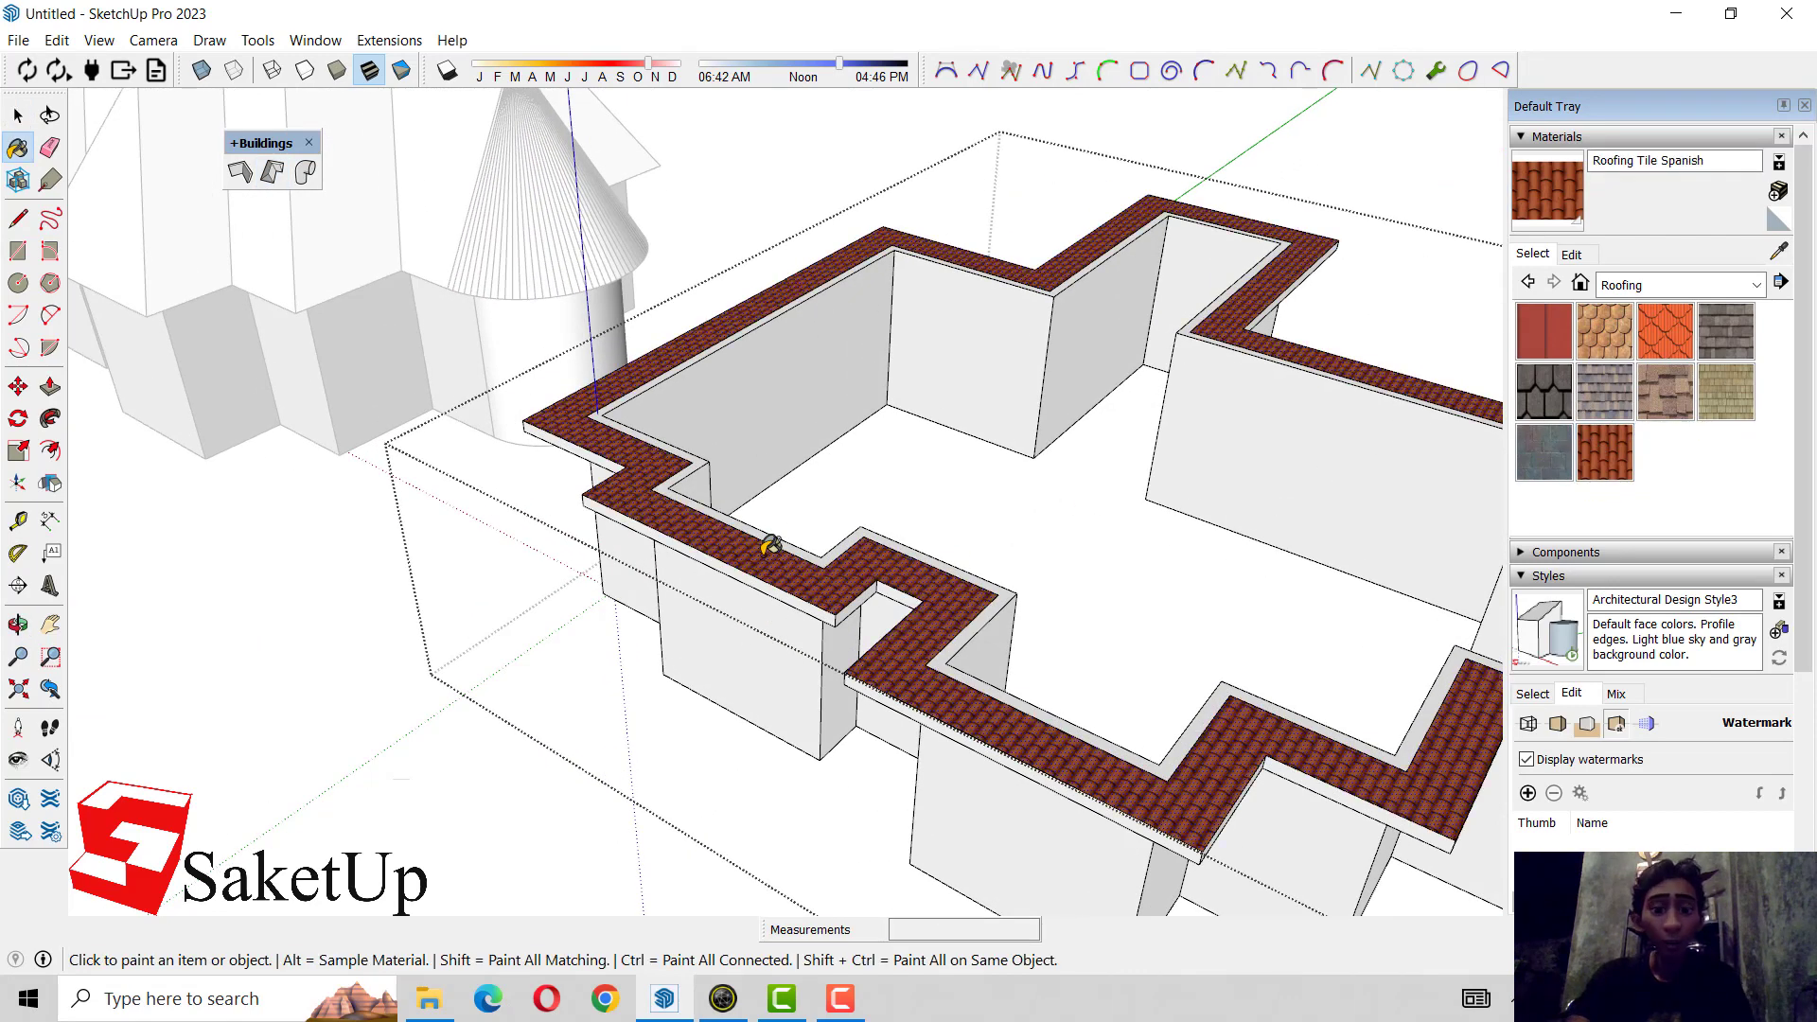
left_click(284, 178)
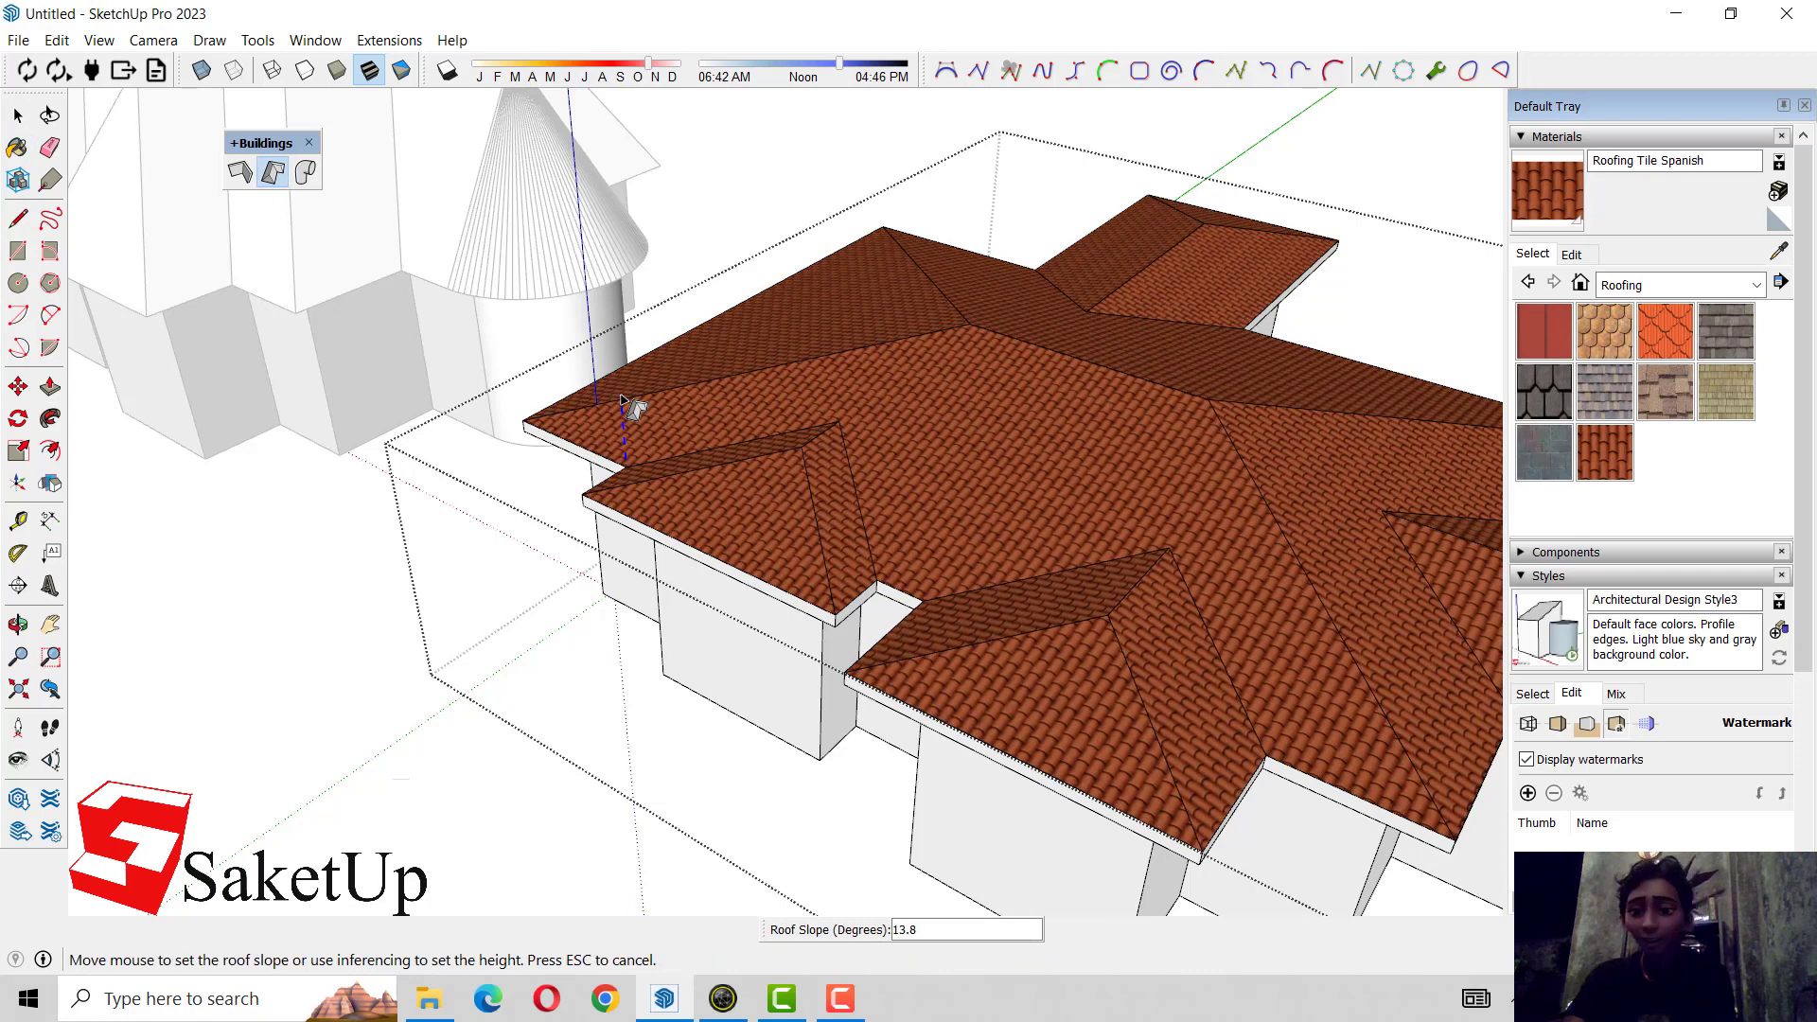
left_click(622, 399)
scroll(637, 409, "down", 5)
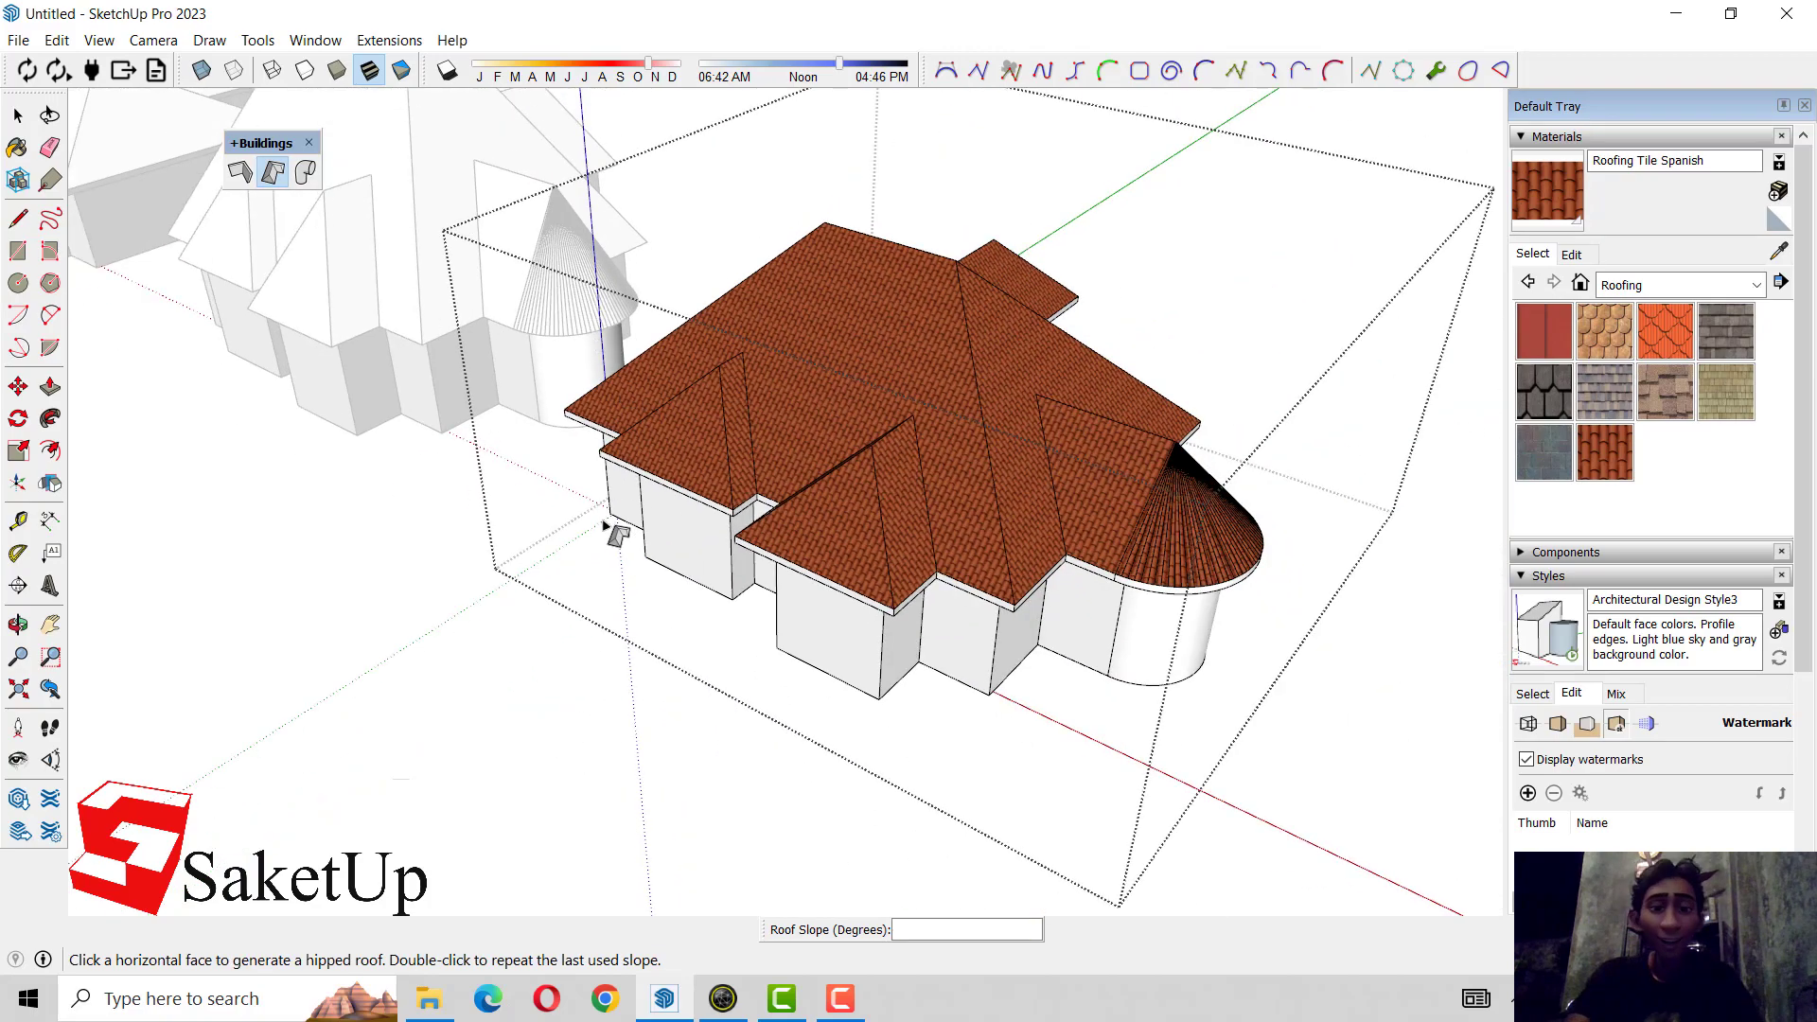